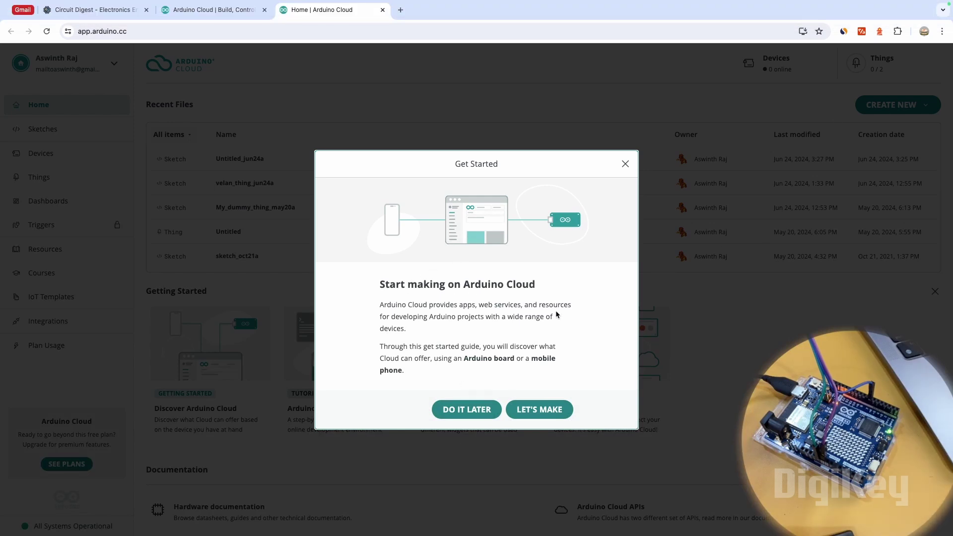
Step: Begin the Arduino Cloud getting-started guide and launch the installed ArduinoCreateAgent app for the required agent
click(526, 411)
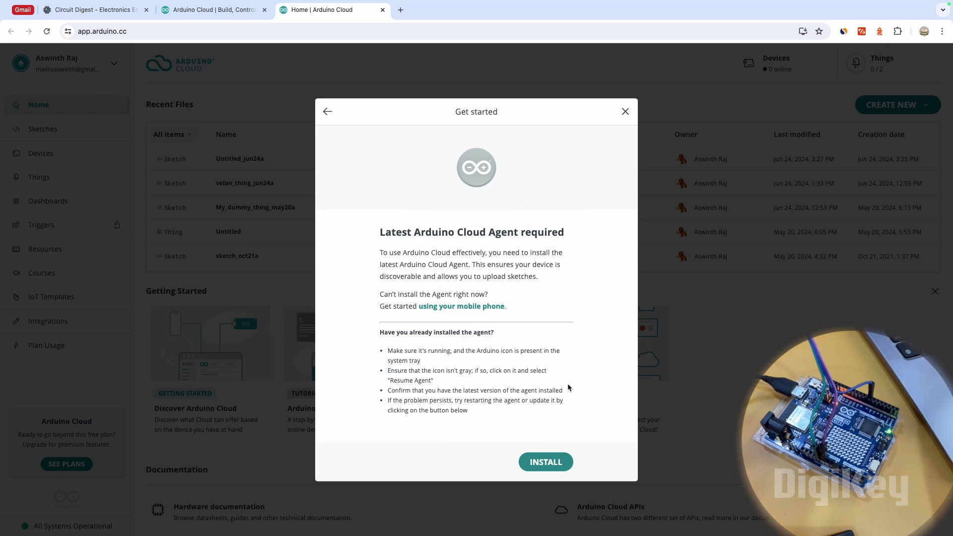
key(super+space)
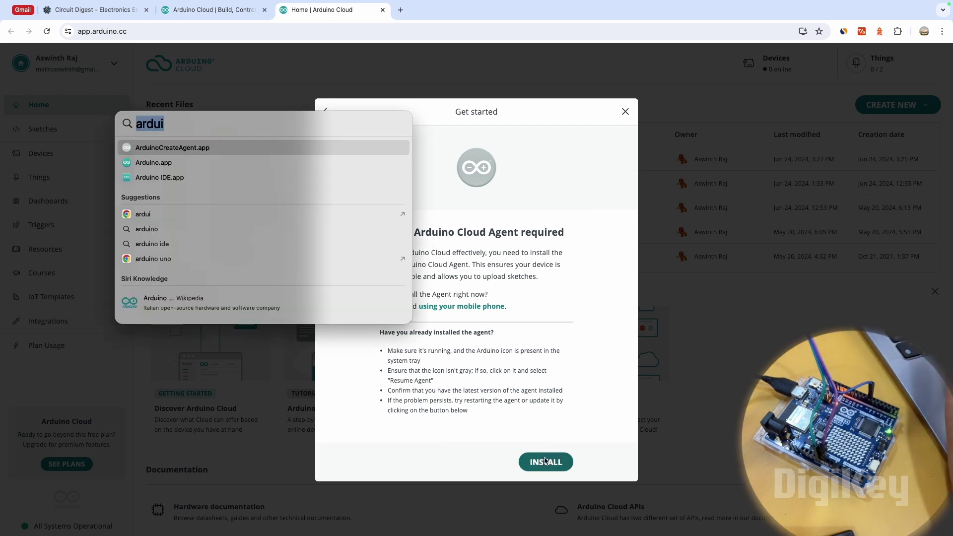
click(158, 148)
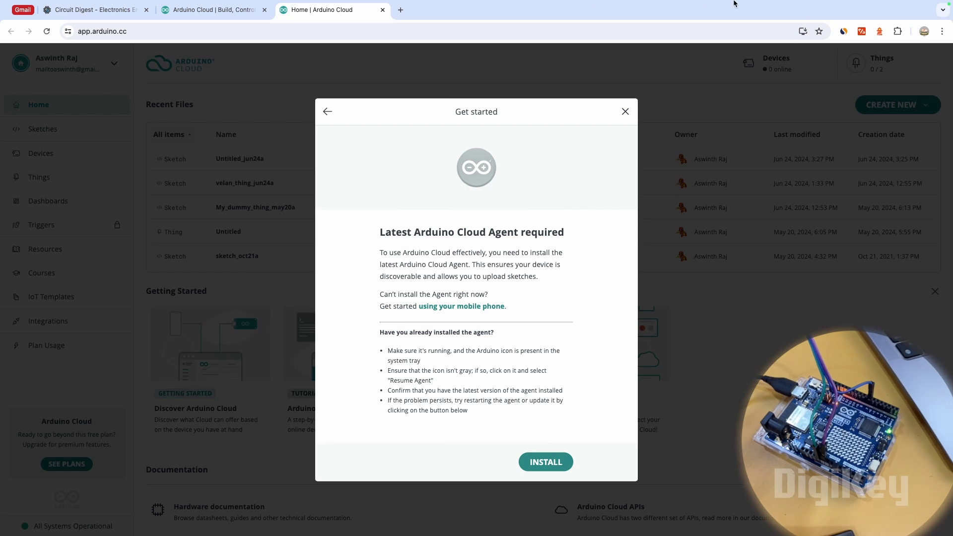
Step: Open Arduino Cloud from the running agent and close the earlier duplicate page
mouse_move(734, 3)
click(685, 7)
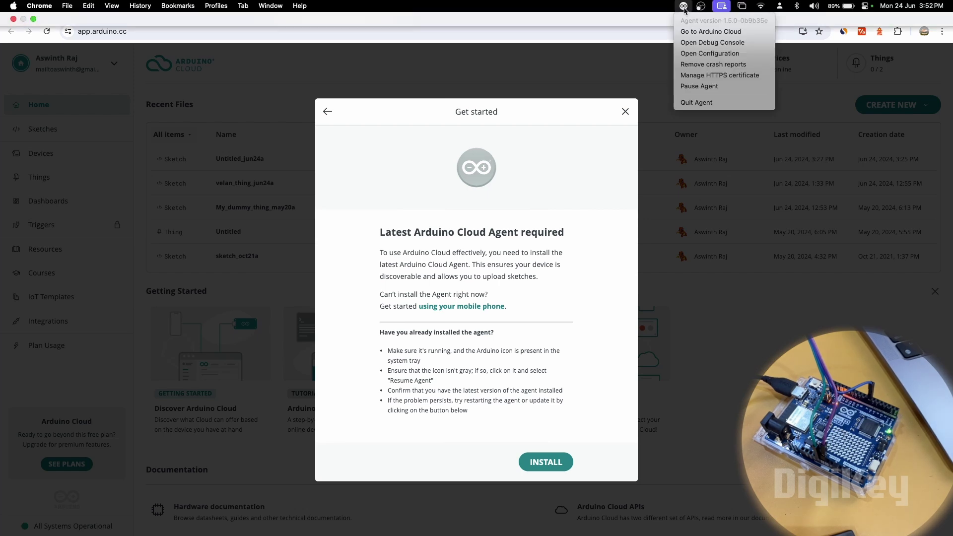
click(703, 34)
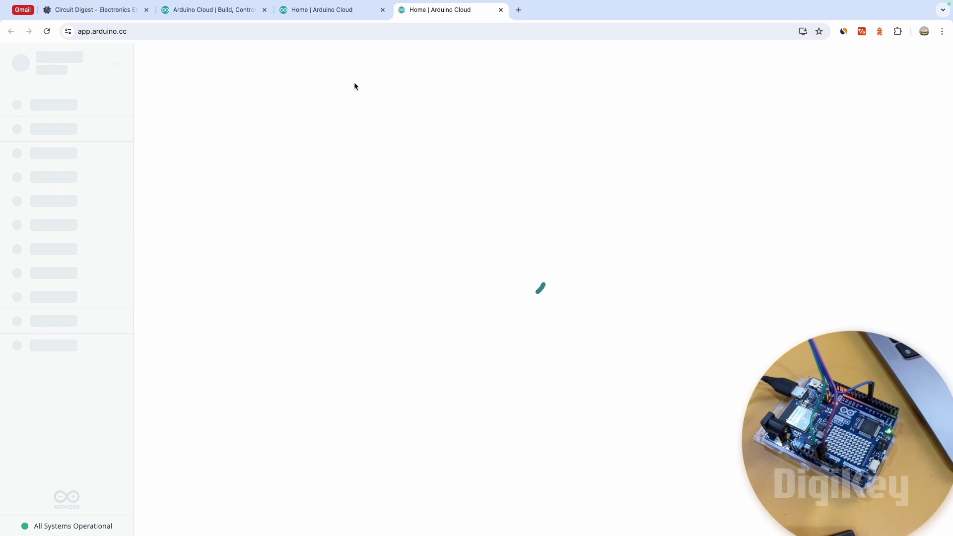
click(383, 10)
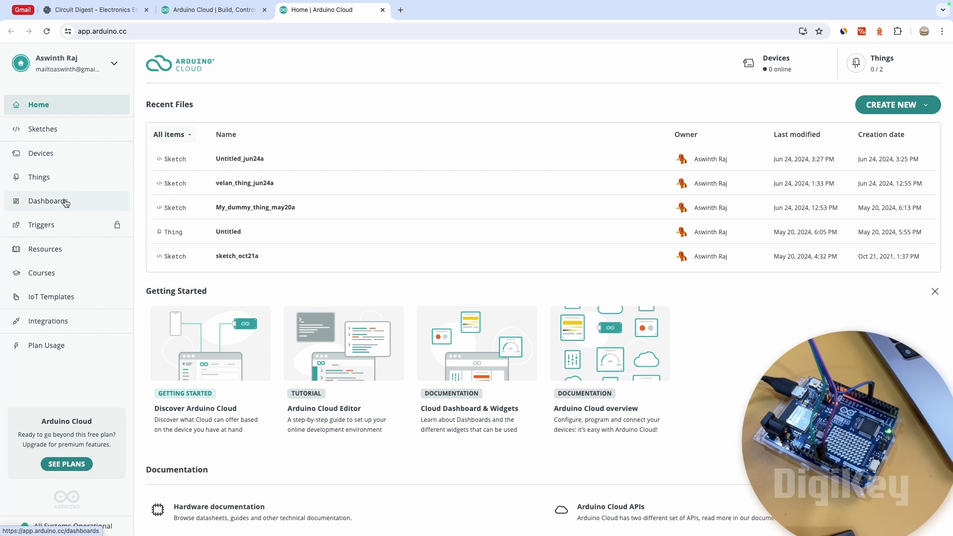
Step: Add a new device in Arduino Cloud and start configuring the detected Arduino UNO R4 WiFi
click(53, 160)
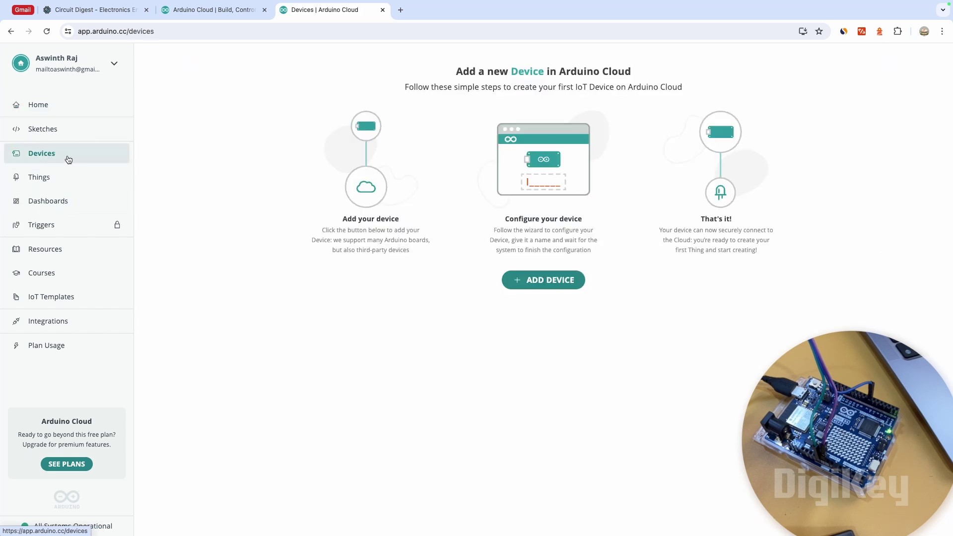
click(563, 281)
click(426, 278)
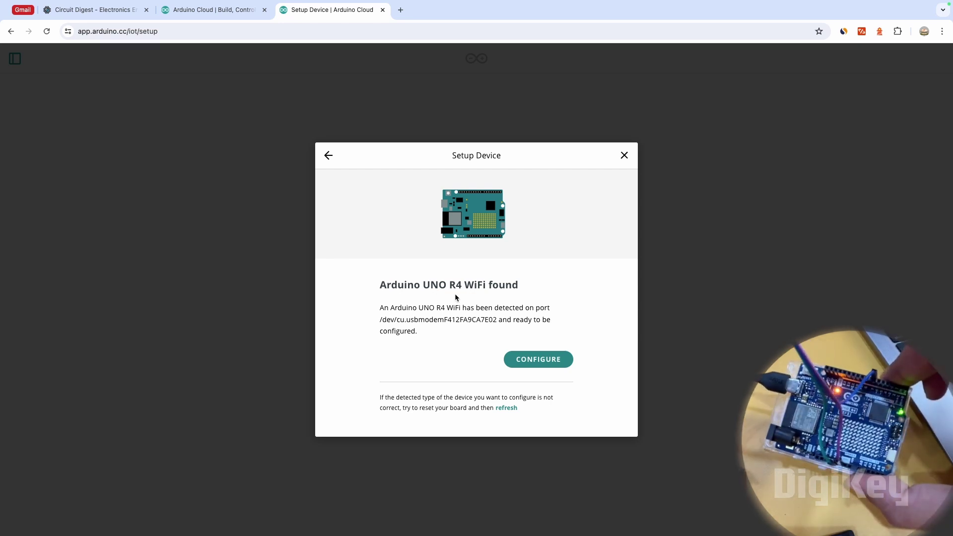
click(530, 357)
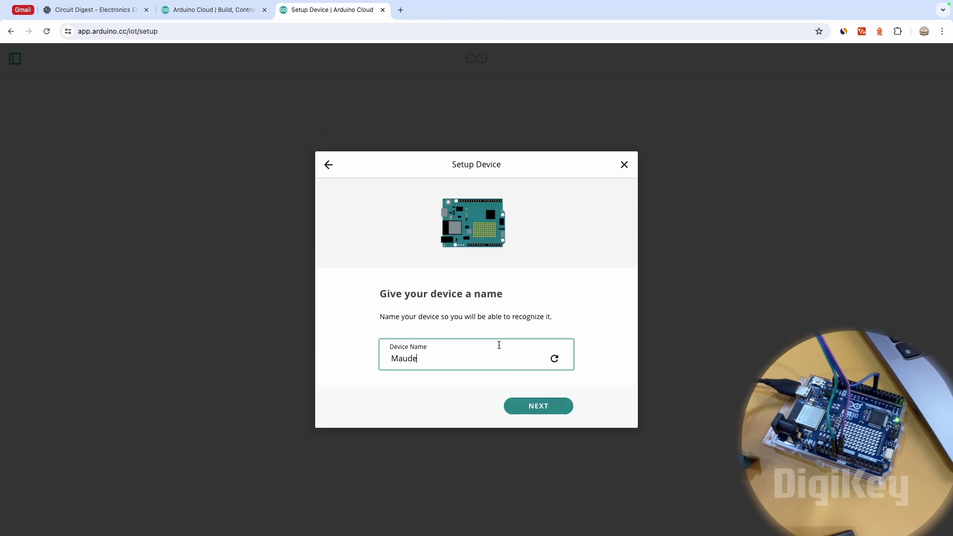
Step: Name the new device Velan and complete its setup
double_click(428, 357)
key(BackSpace)
text(Vela)
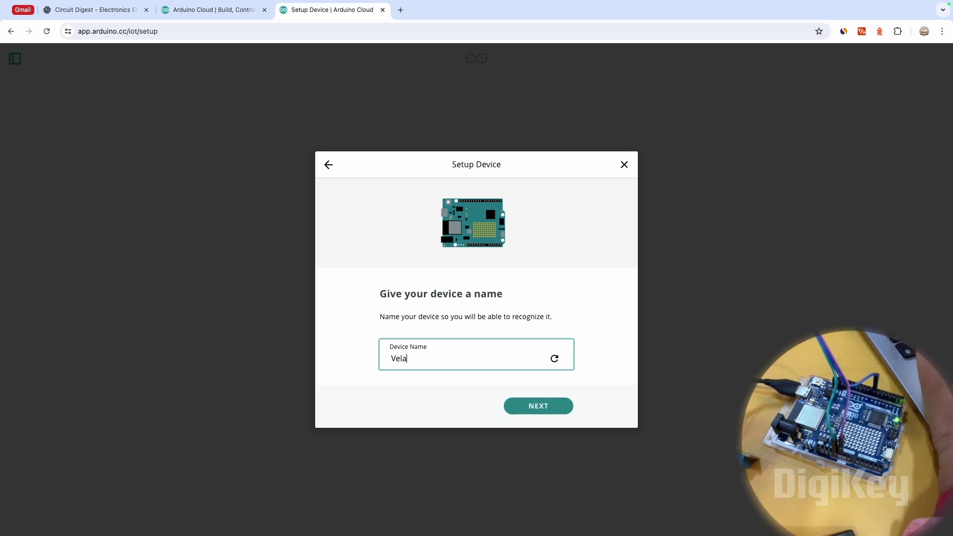
text(n)
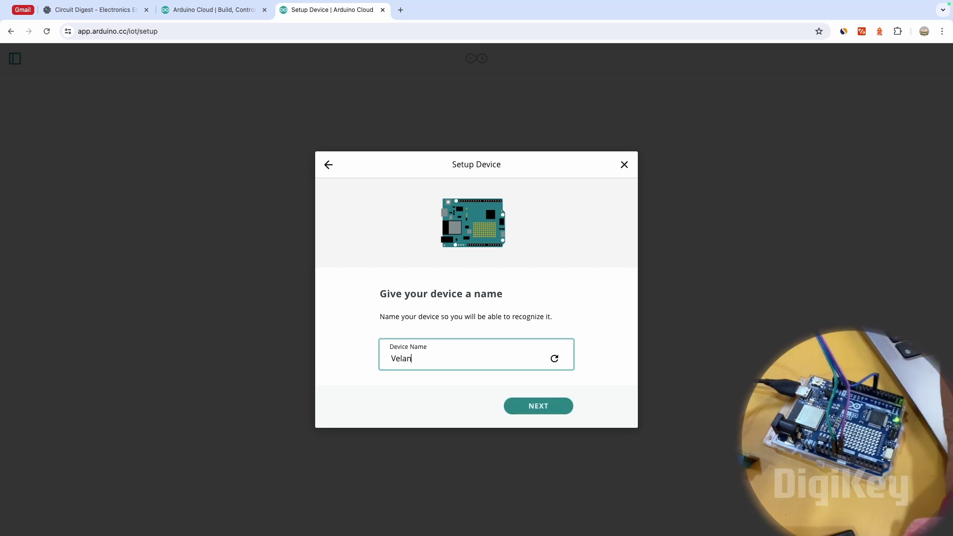
click(528, 406)
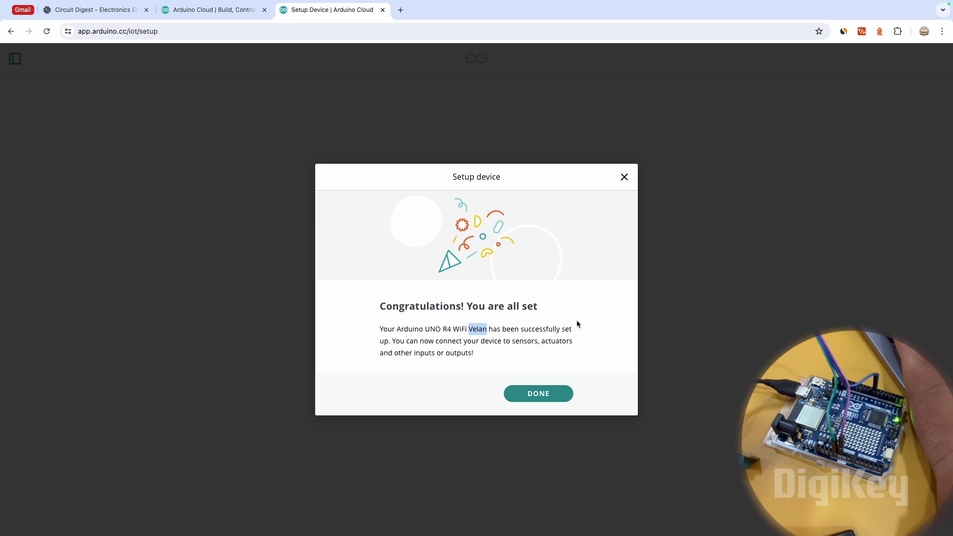
click(520, 394)
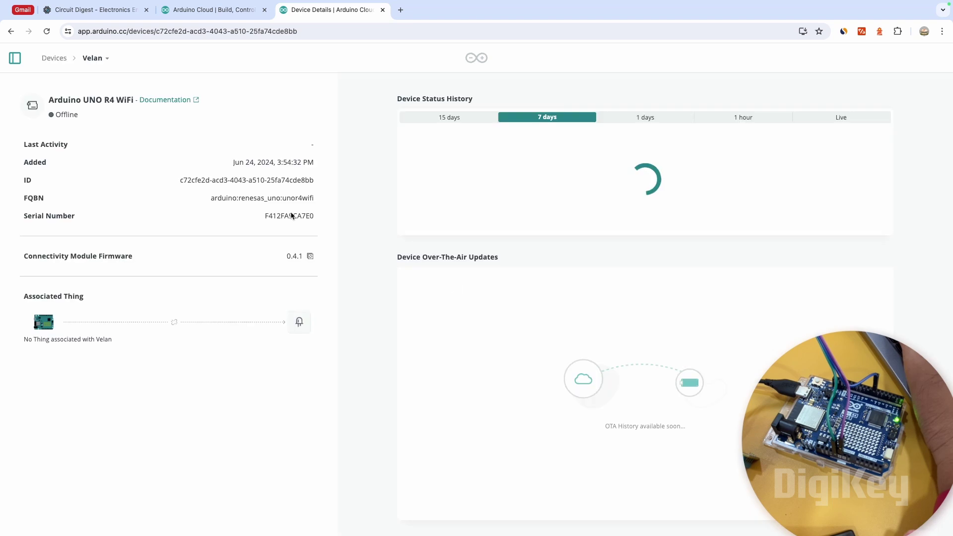
Step: Create a new Thing and associate the Velan Arduino UNO R4 WiFi device with it
double_click(64, 115)
click(15, 58)
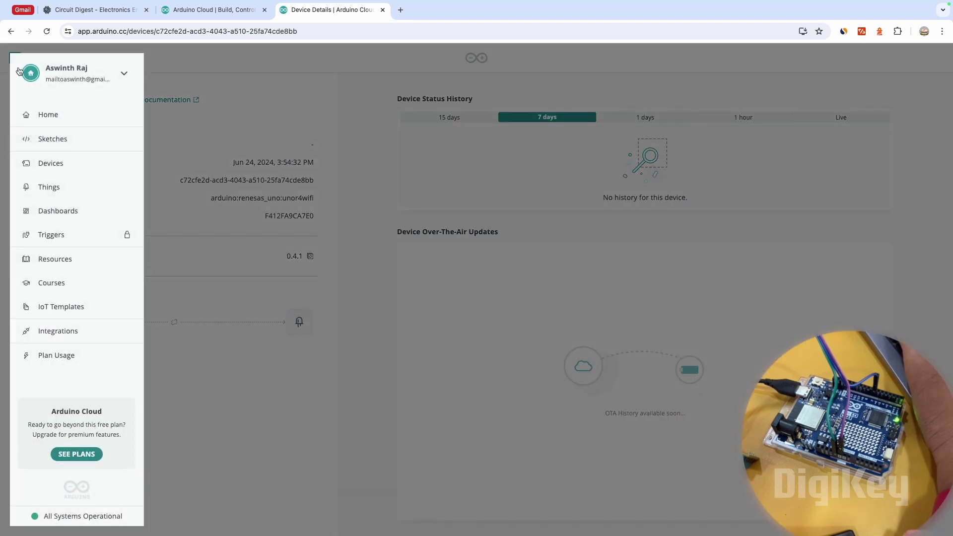
click(48, 139)
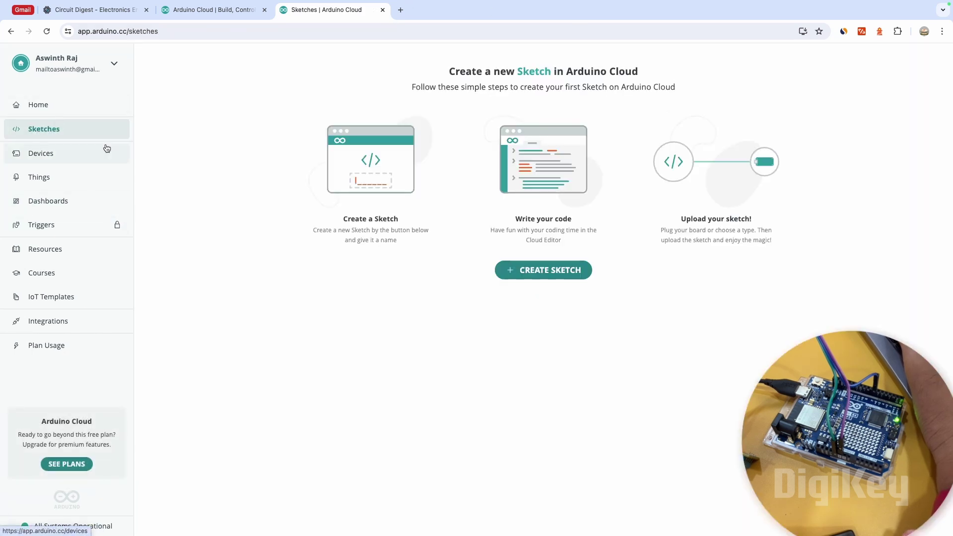
click(85, 180)
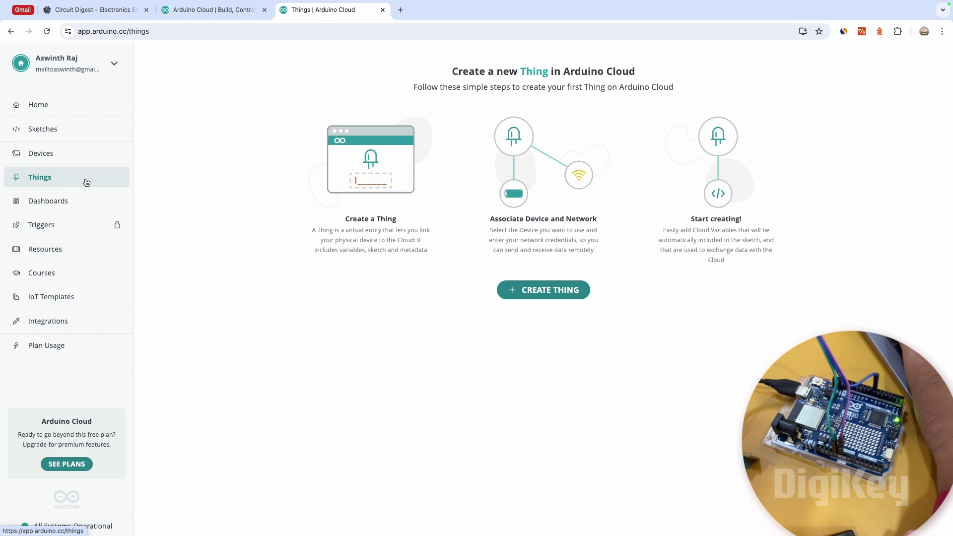
click(570, 294)
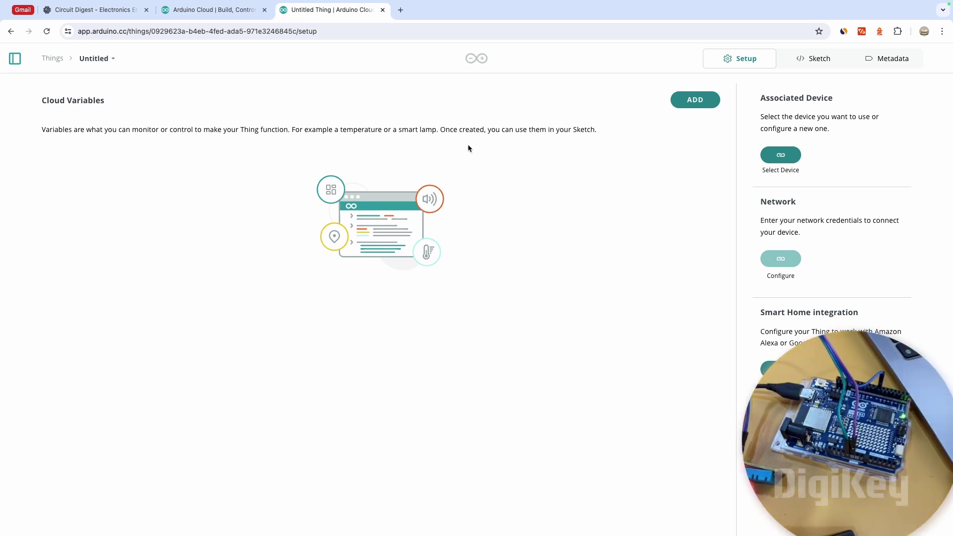
click(780, 156)
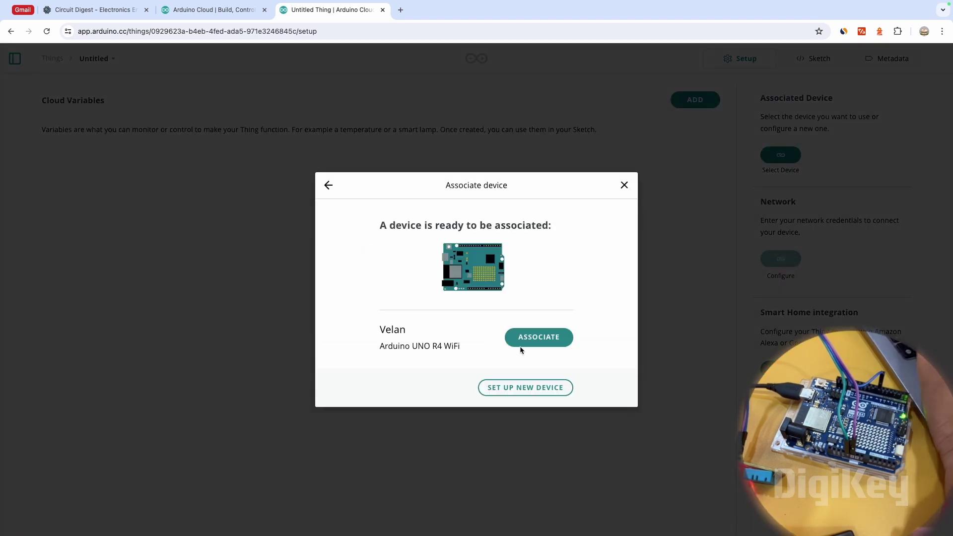
click(526, 343)
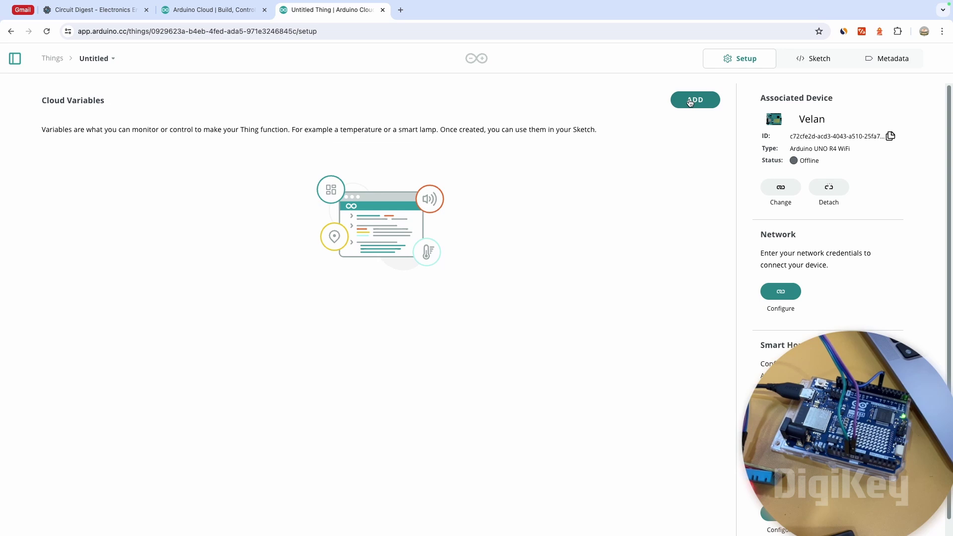
Step: Add a Boolean cloud variable named led with Read & Write permission and the On change update policy
click(690, 102)
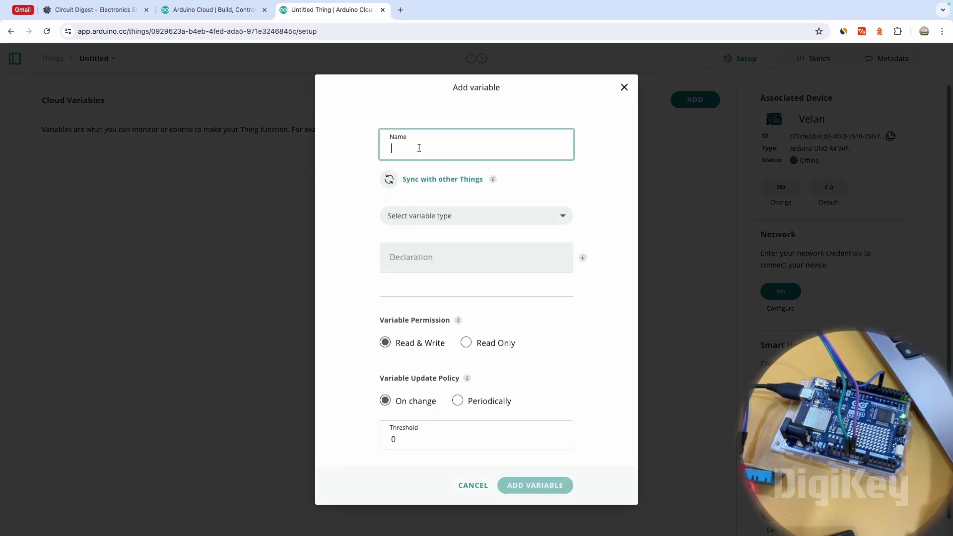
text(led)
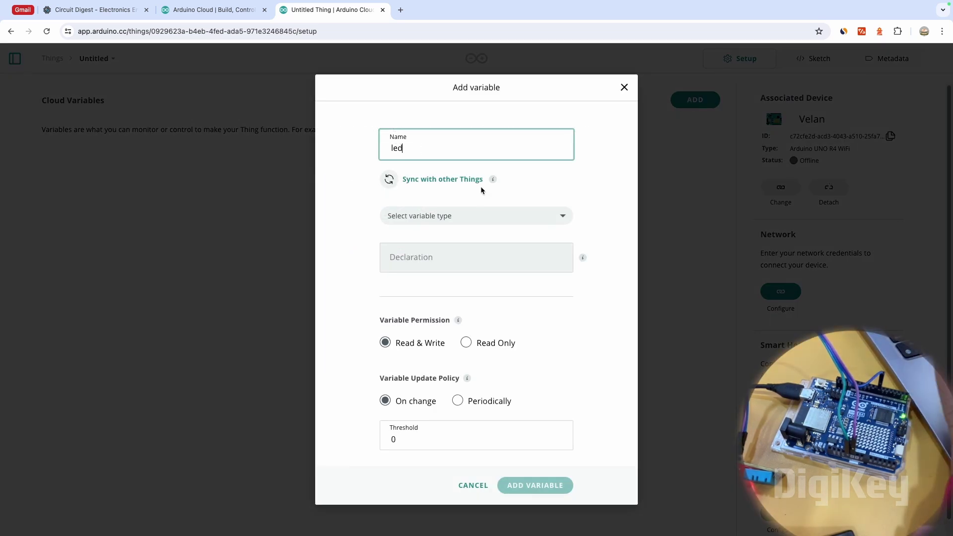
click(481, 217)
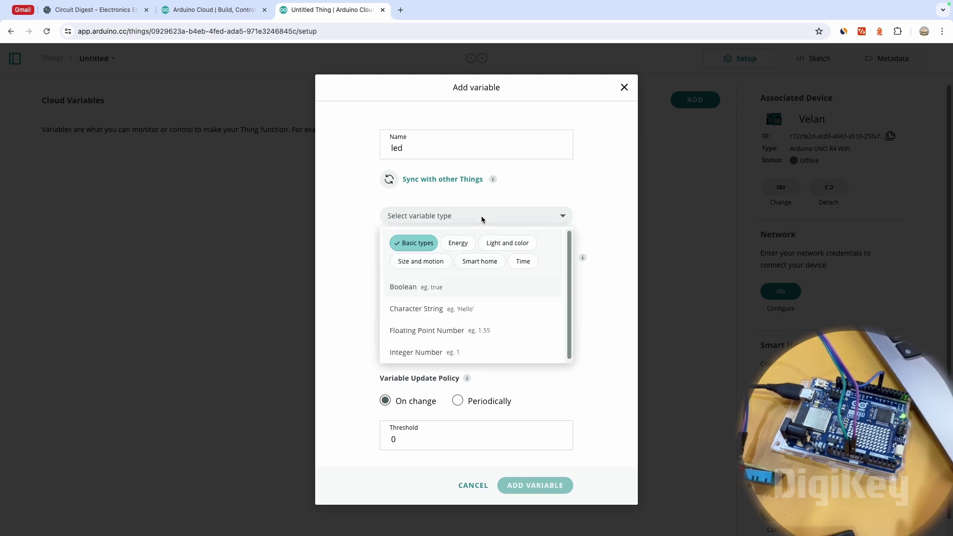
click(427, 287)
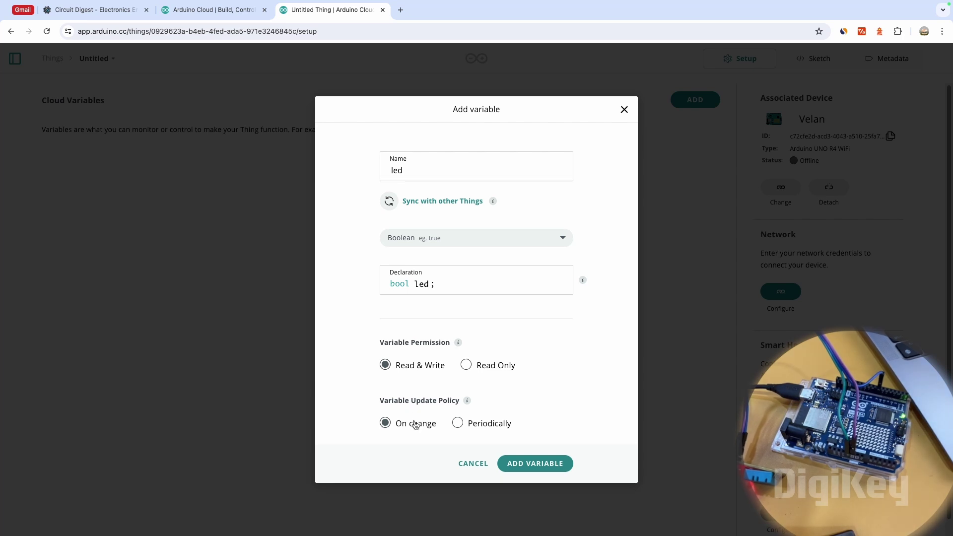
double_click(430, 286)
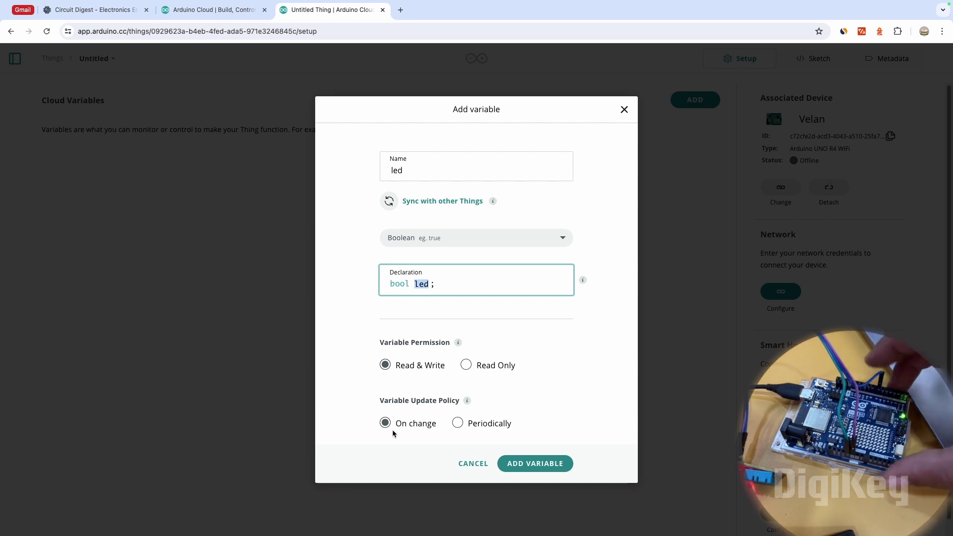
click(461, 423)
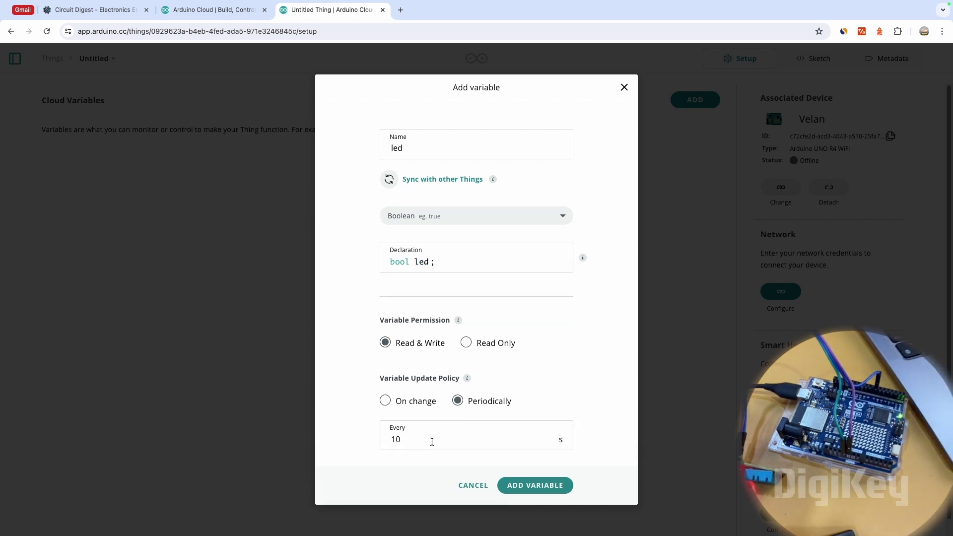
click(385, 402)
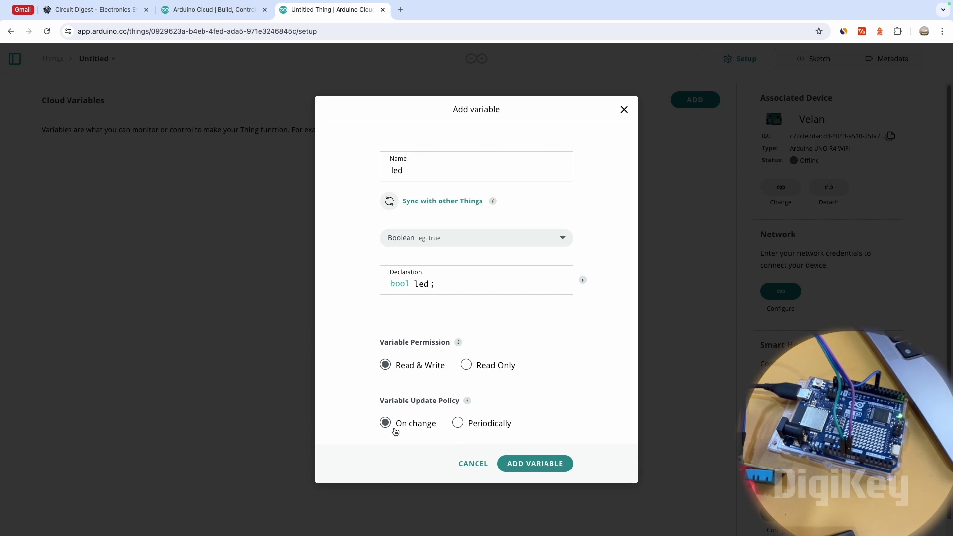
click(523, 463)
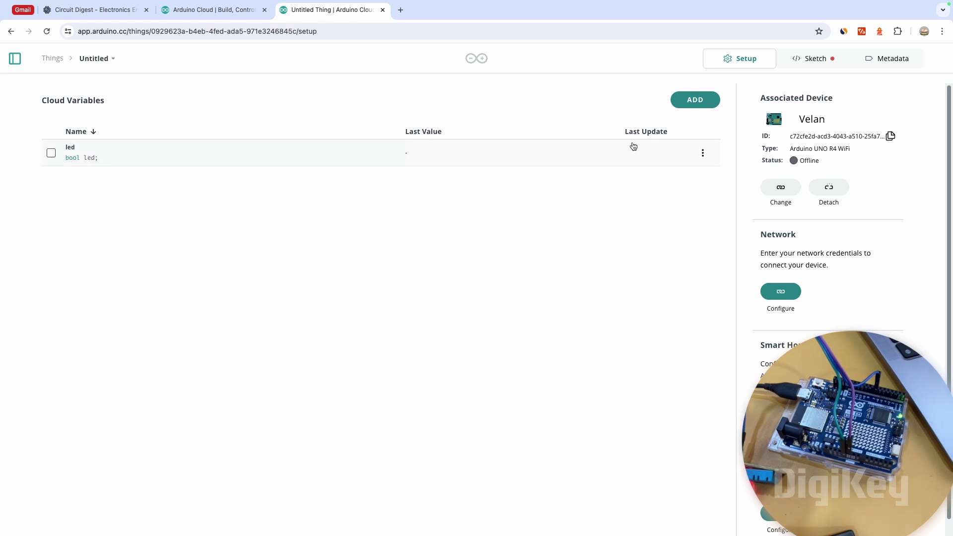
Step: Start configuring the Thing's network and enter SemiconMedia_5G as the Wi-Fi name
scroll(785, 291, down, 1)
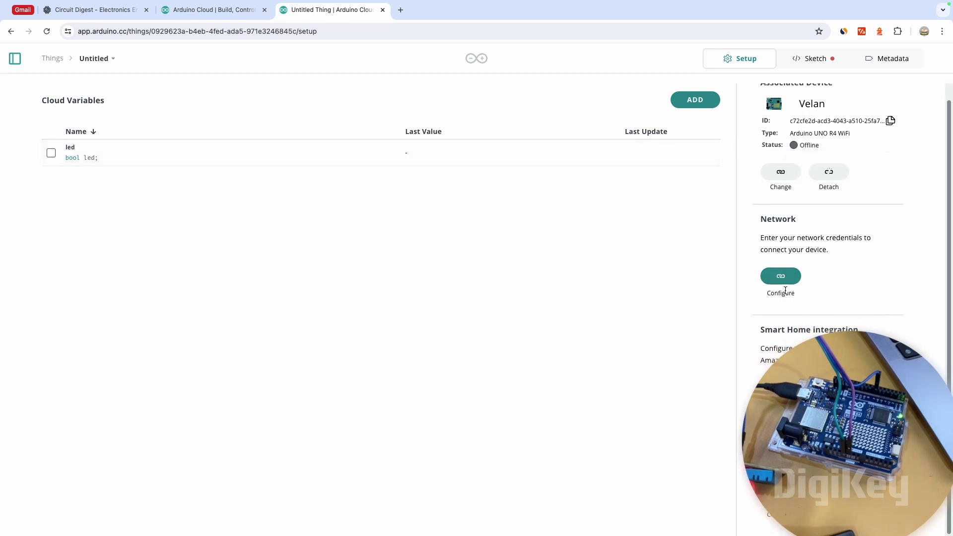
click(797, 276)
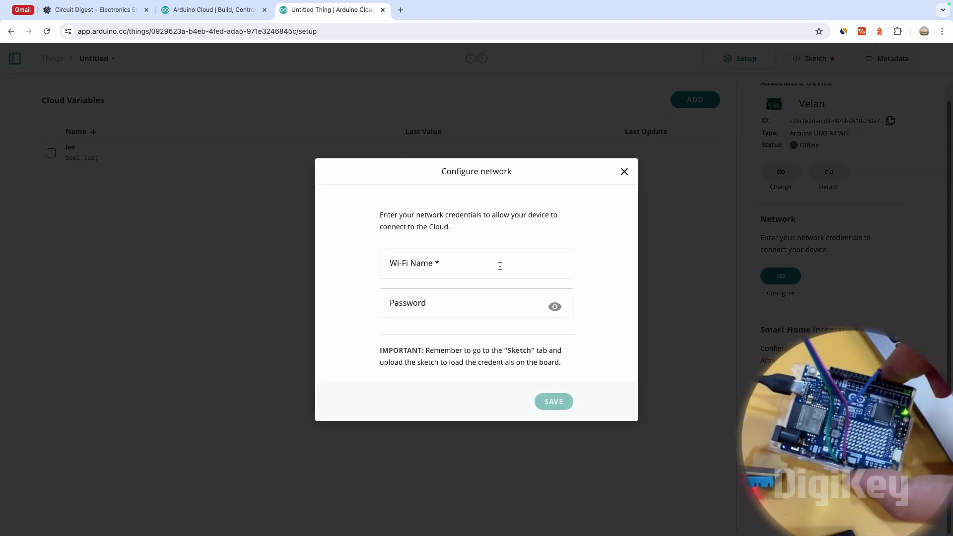
click(501, 266)
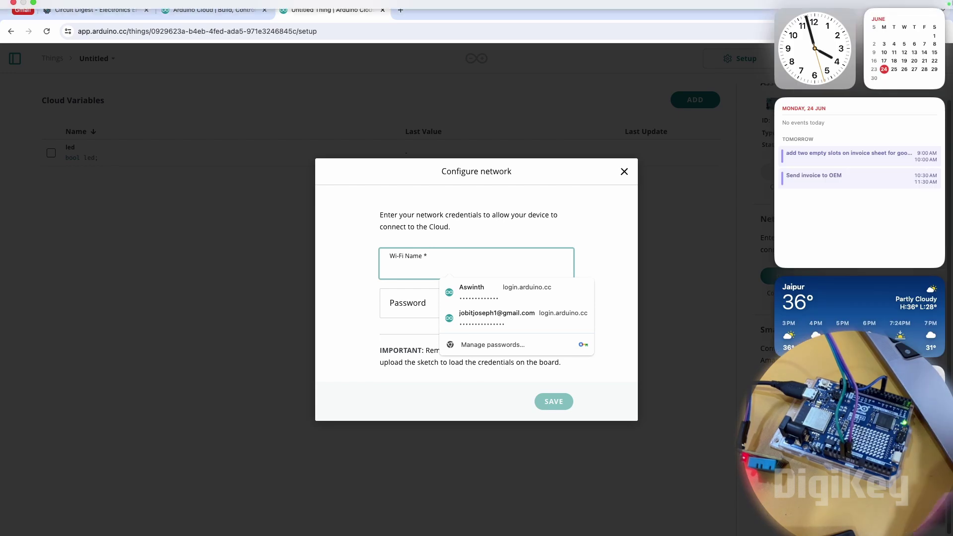
click(763, 7)
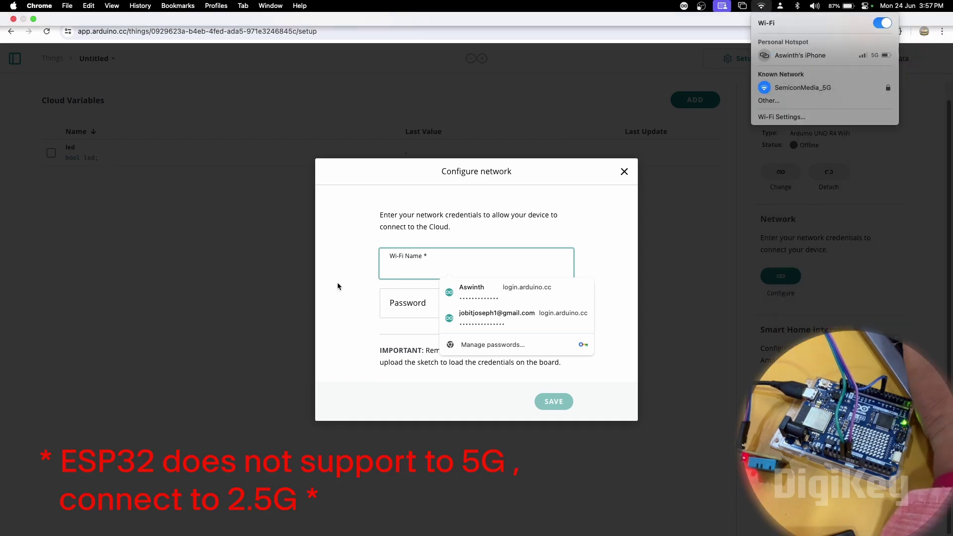
click(406, 273)
text(S)
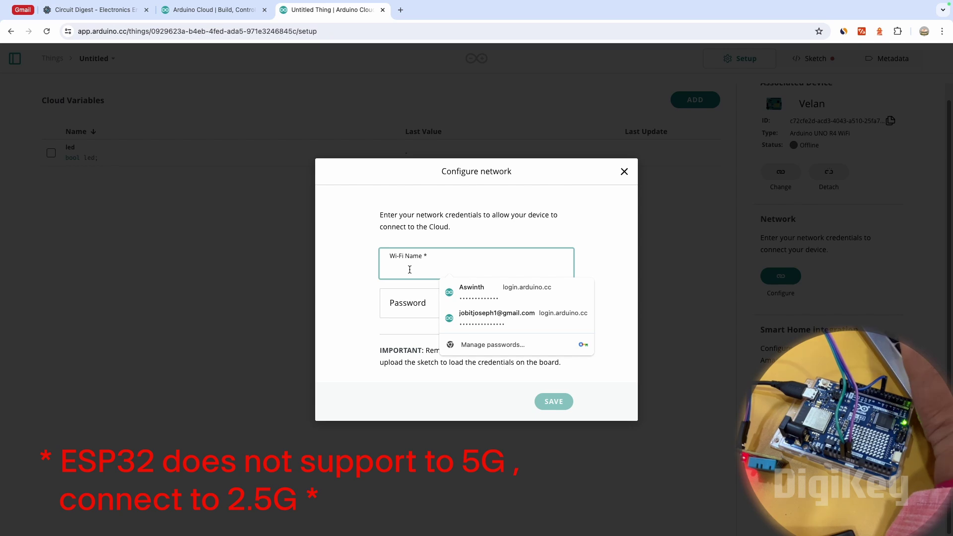
text(emicon)
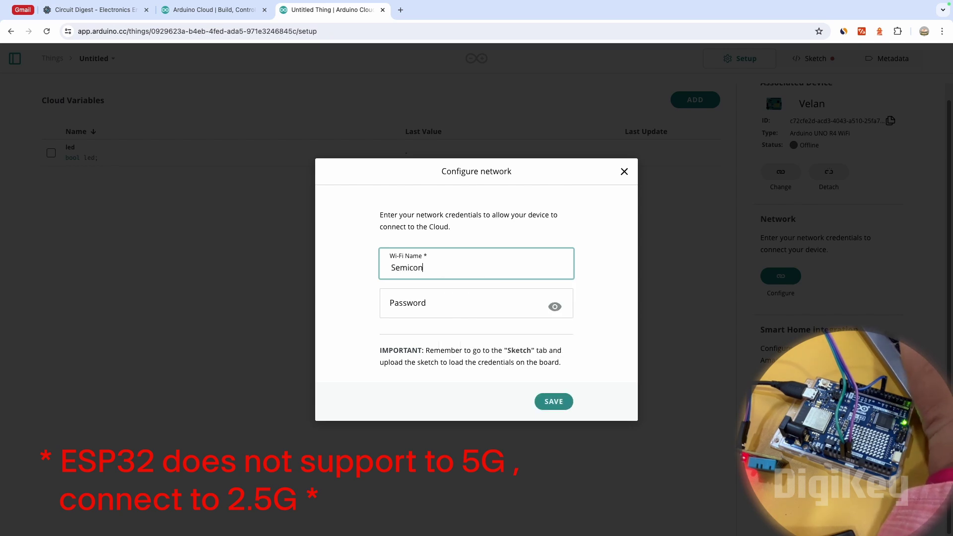
text(Media_5G)
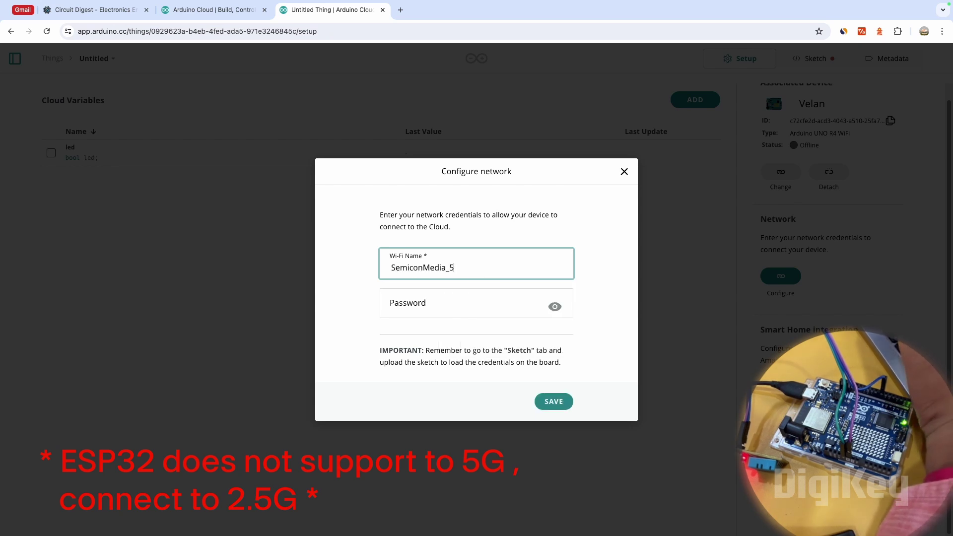
Step: Enter the Wi-Fi password and save the Thing's network credentials
click(409, 308)
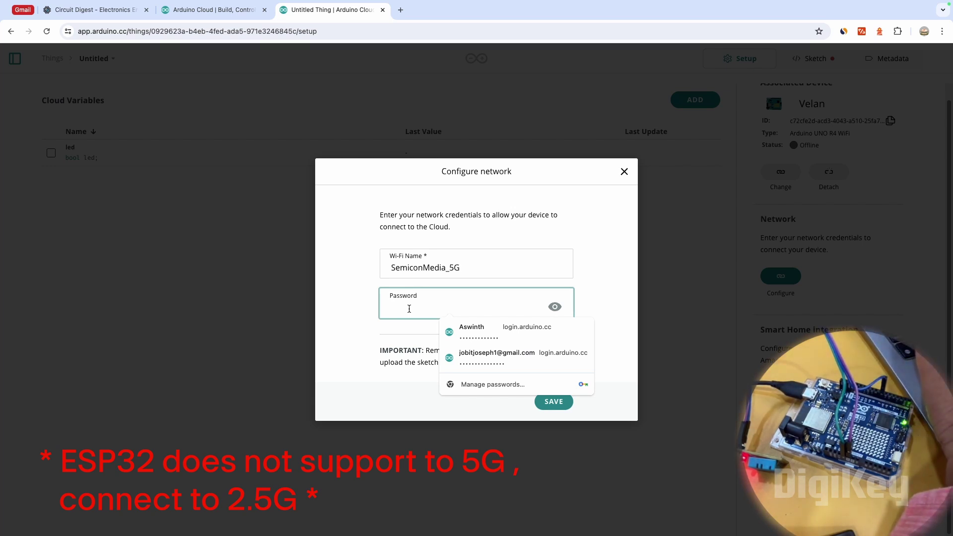
text(s•••••)
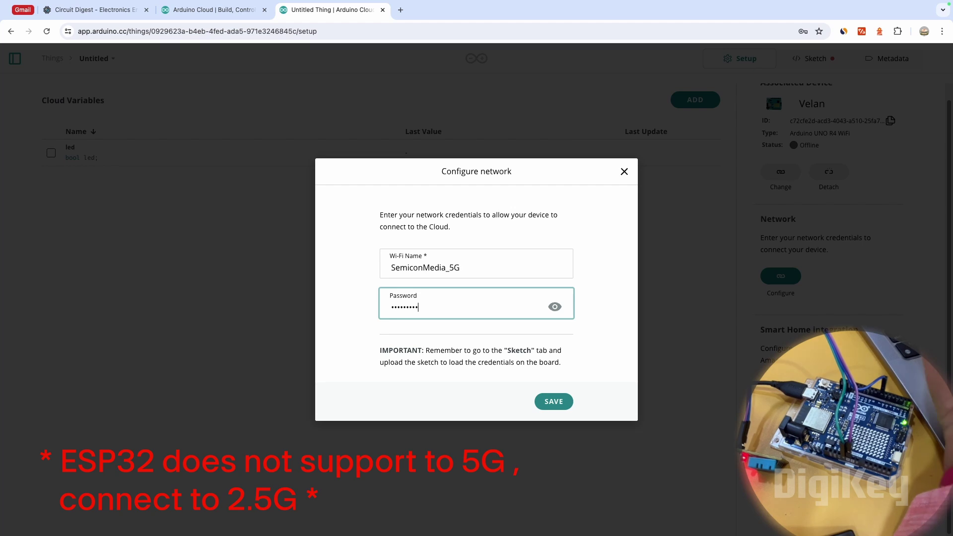
text(•)
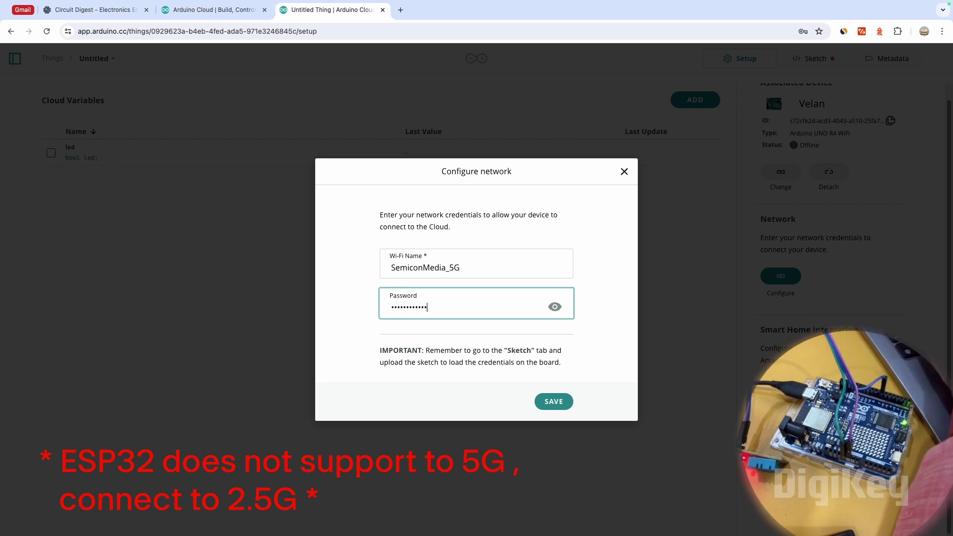
click(552, 401)
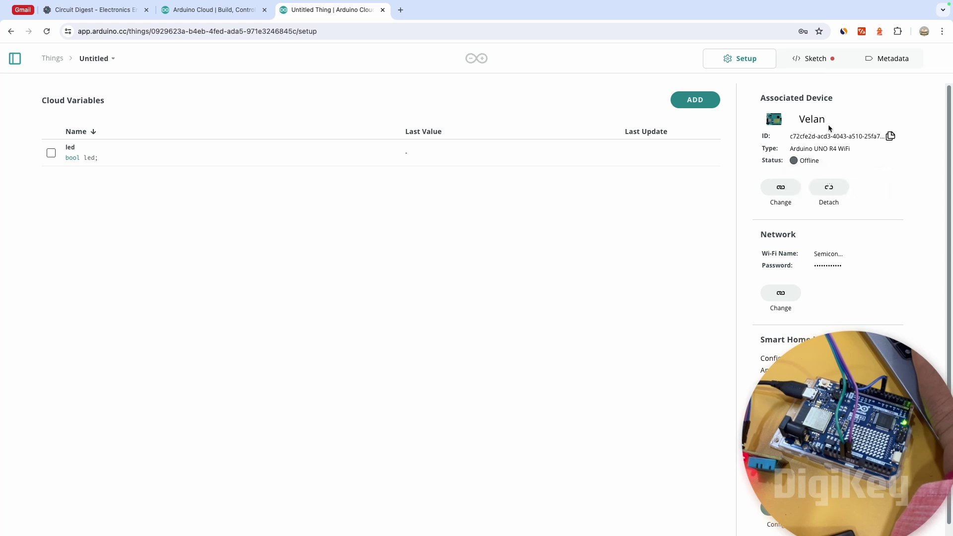
Step: Open the Thing's sketch and review the header comments, thingProperties.h include and start of setup() in the main file
mouse_move(802, 162)
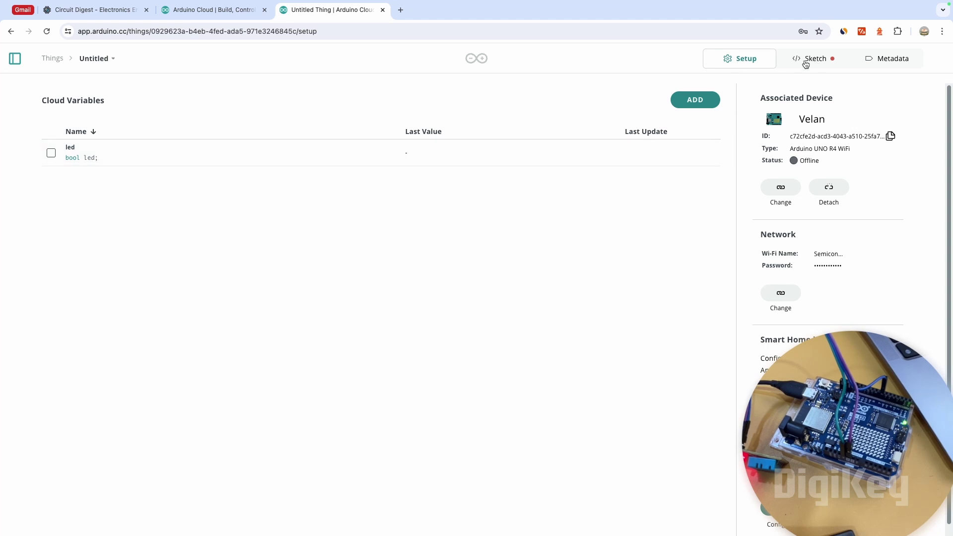
click(15, 59)
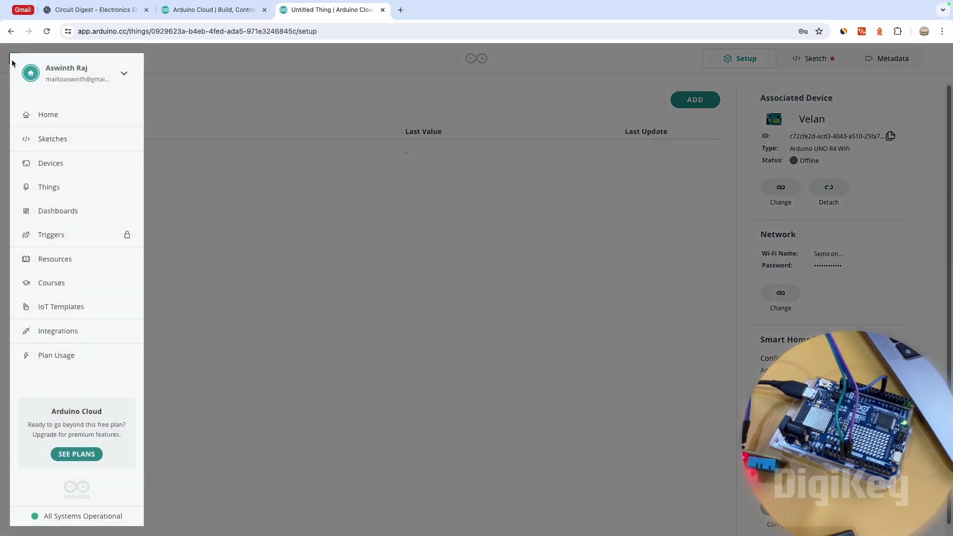
click(48, 144)
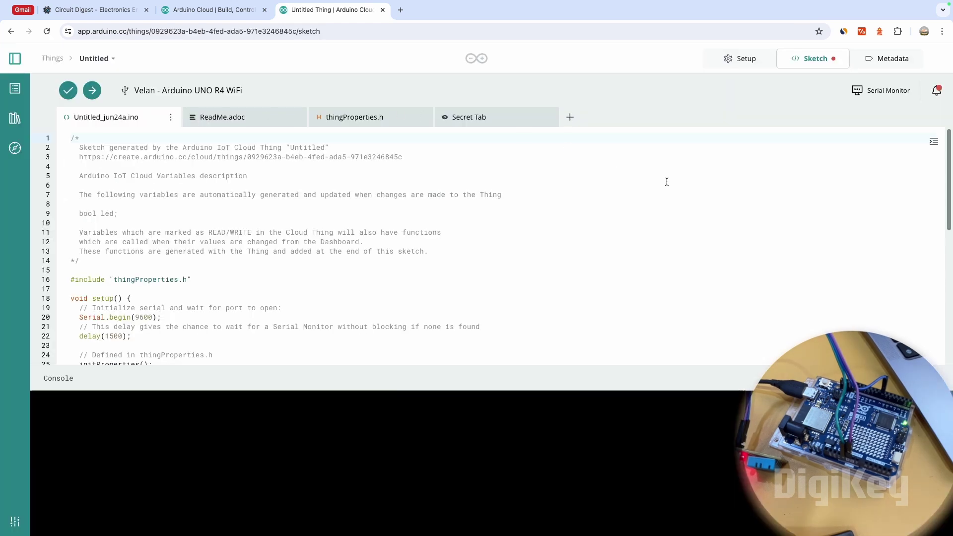
scroll(222, 236, down, 10)
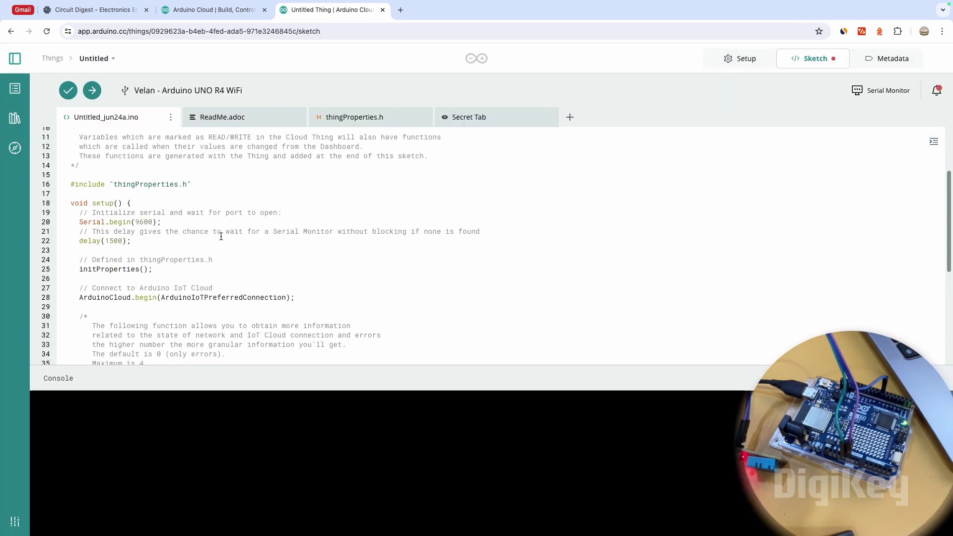
scroll(221, 236, up, 8)
scroll(222, 237, up, 2)
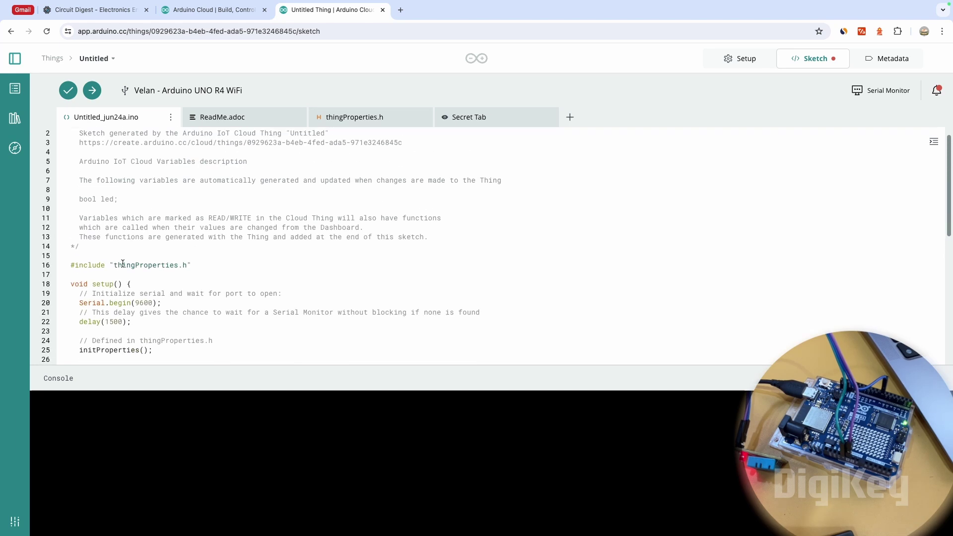
scroll(118, 265, down, 2)
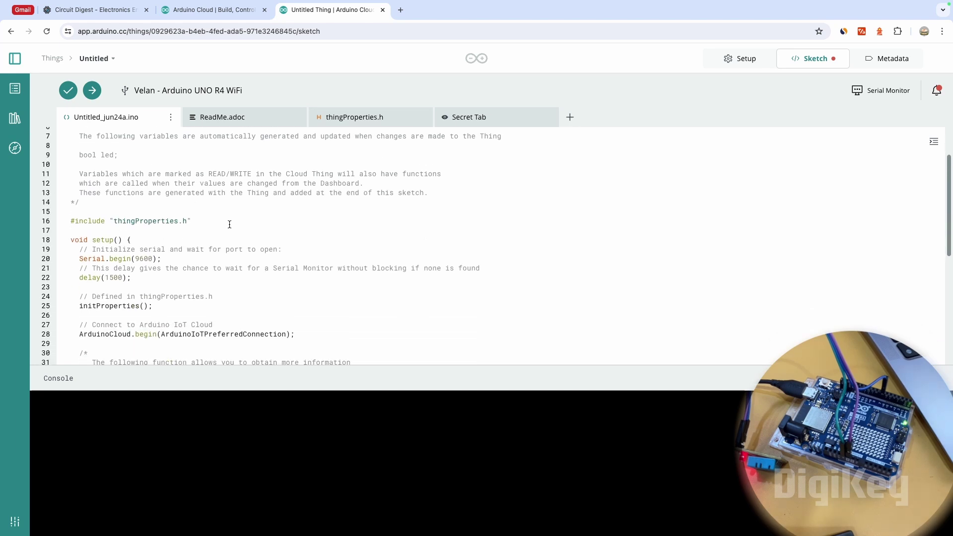
Step: Examine the led, onLedChange and network declarations in thingProperties.h, and reveal the stored SECRET_SSID value among the sketch's secrets
click(327, 126)
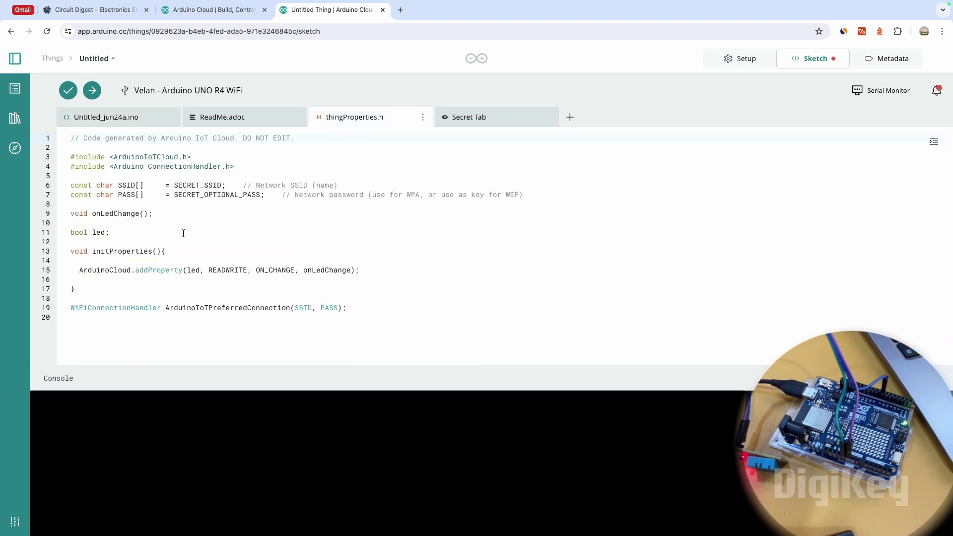
double_click(99, 234)
double_click(115, 214)
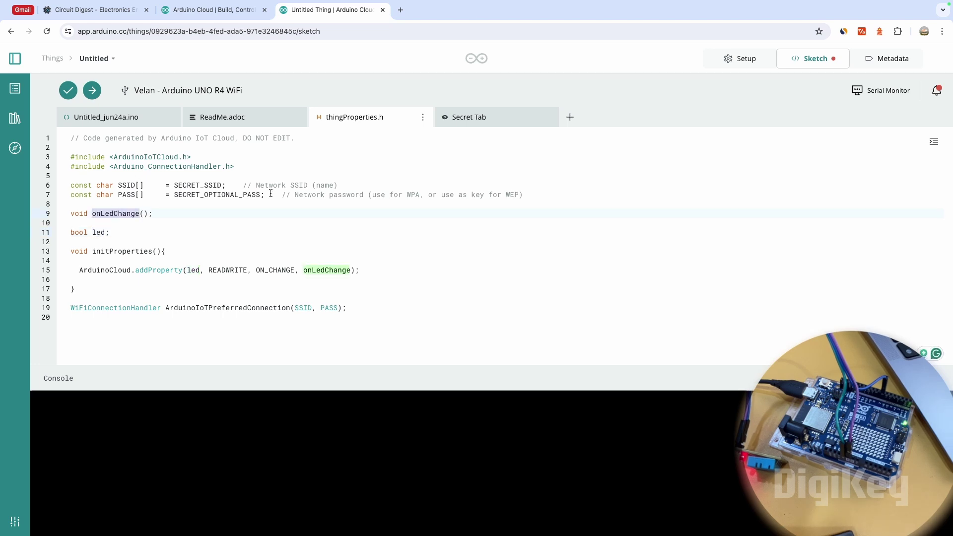
drag(270, 193, 40, 177)
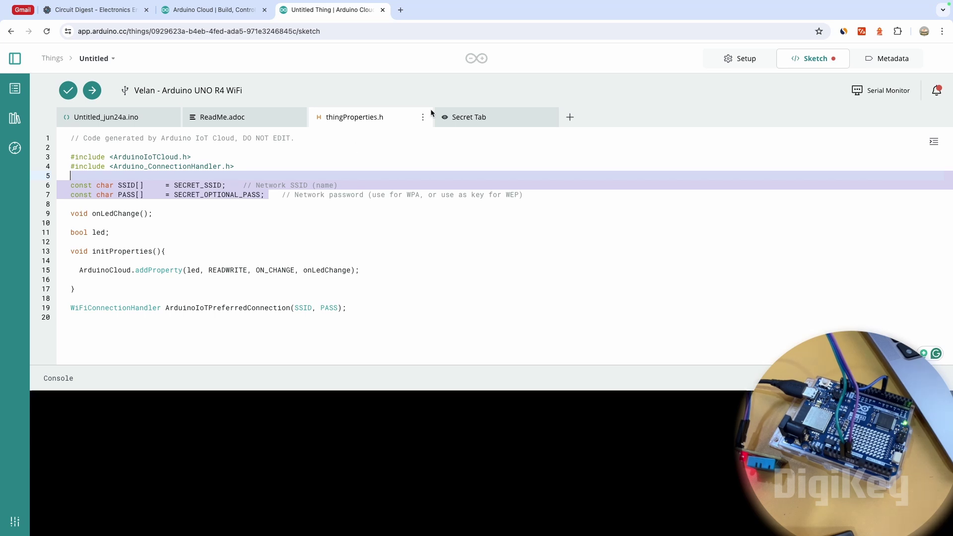
click(437, 115)
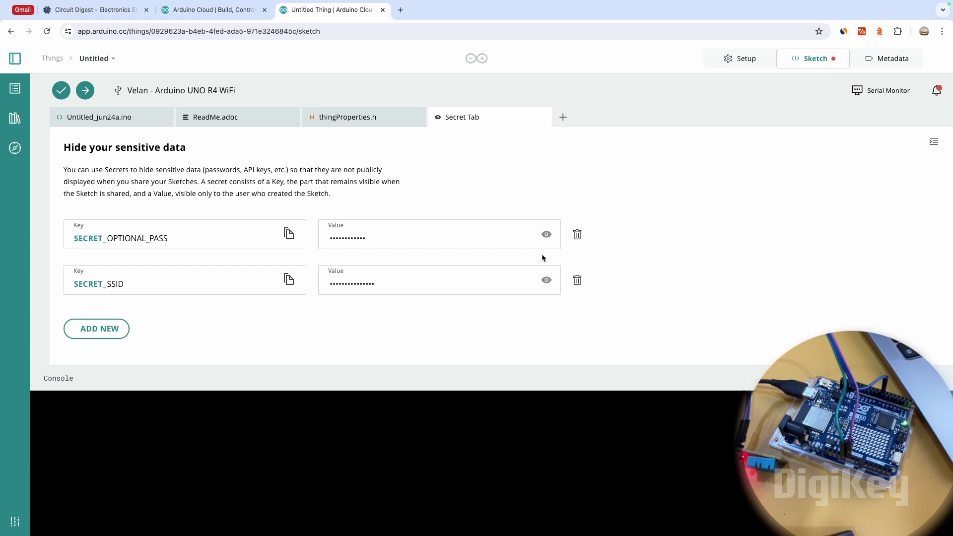
click(547, 282)
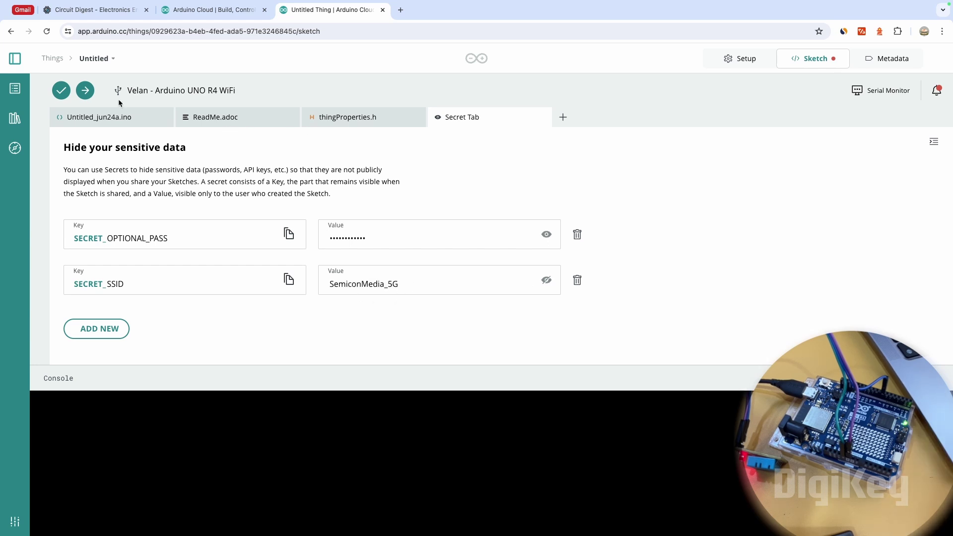
Step: Return to the main sketch file and examine the serial and cloud initialization, the loop() function and the onLedChange() callback
click(114, 117)
scroll(269, 303, down, 2)
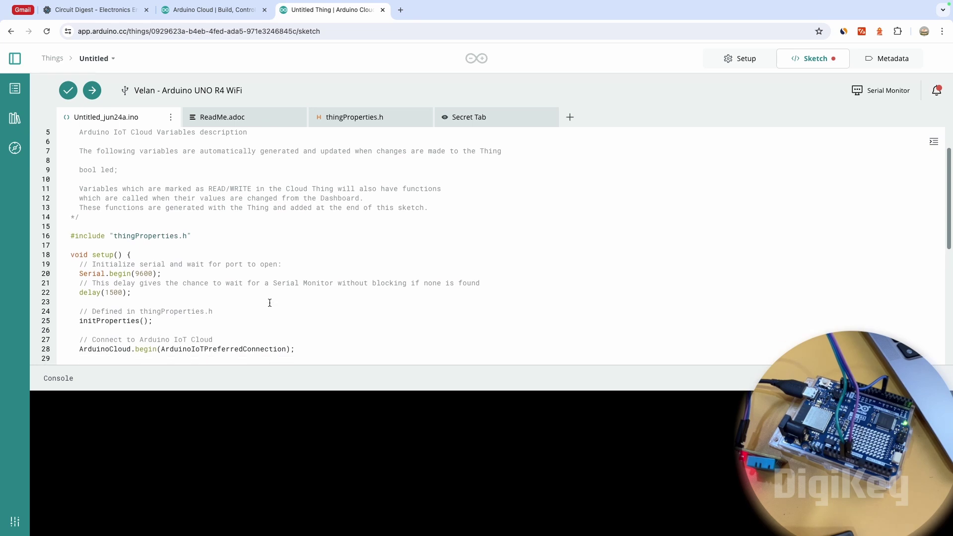
scroll(270, 302, down, 2)
click(116, 226)
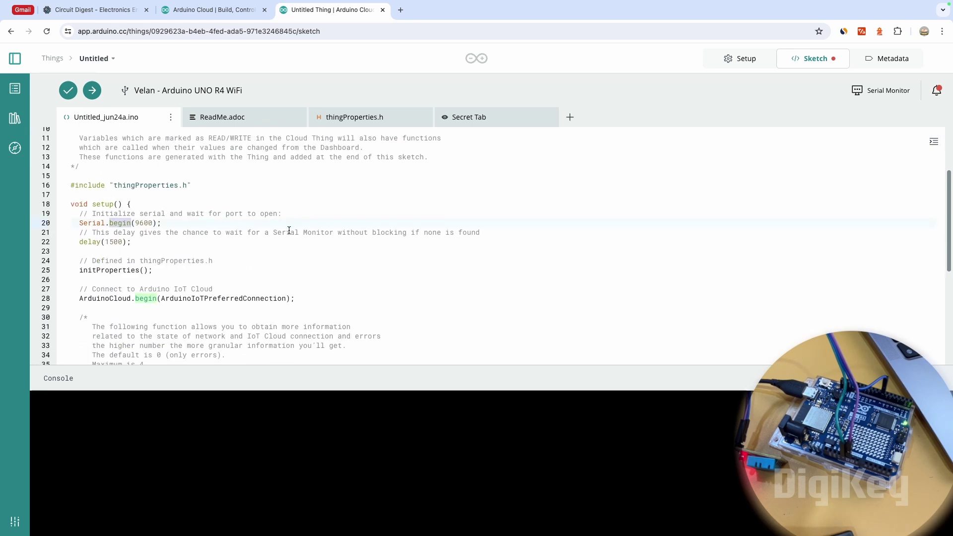
scroll(289, 230, down, 2)
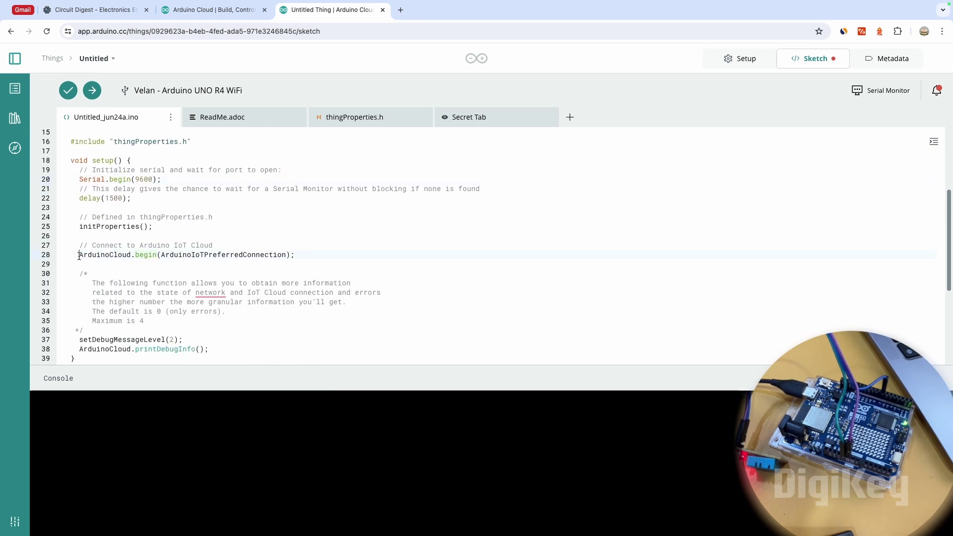
drag(82, 257, 313, 259)
scroll(326, 259, down, 4)
scroll(327, 259, down, 4)
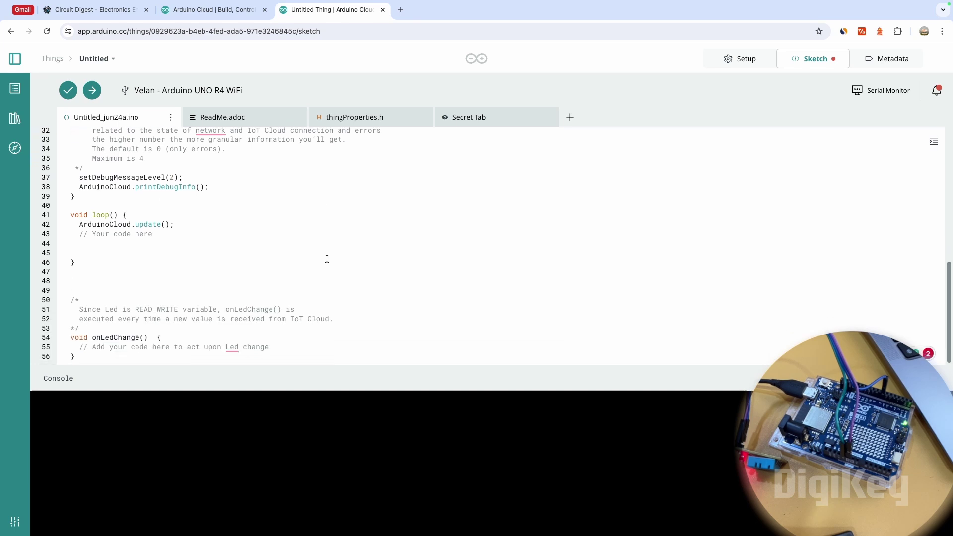
click(79, 224)
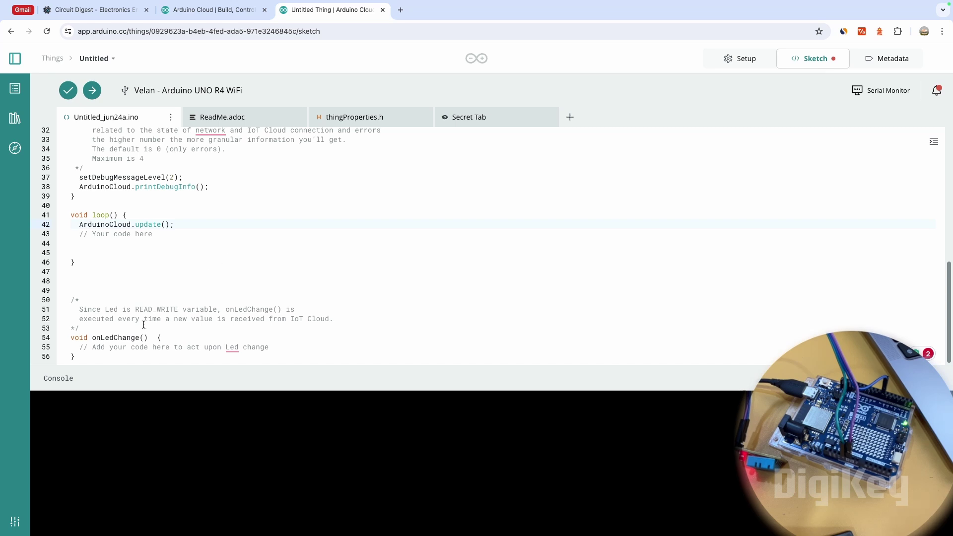
drag(153, 338, 92, 338)
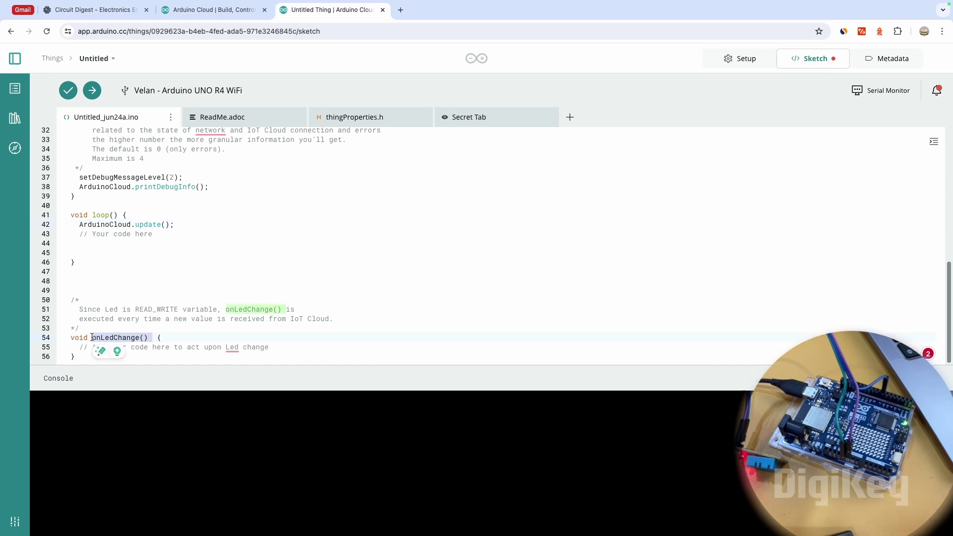
click(196, 347)
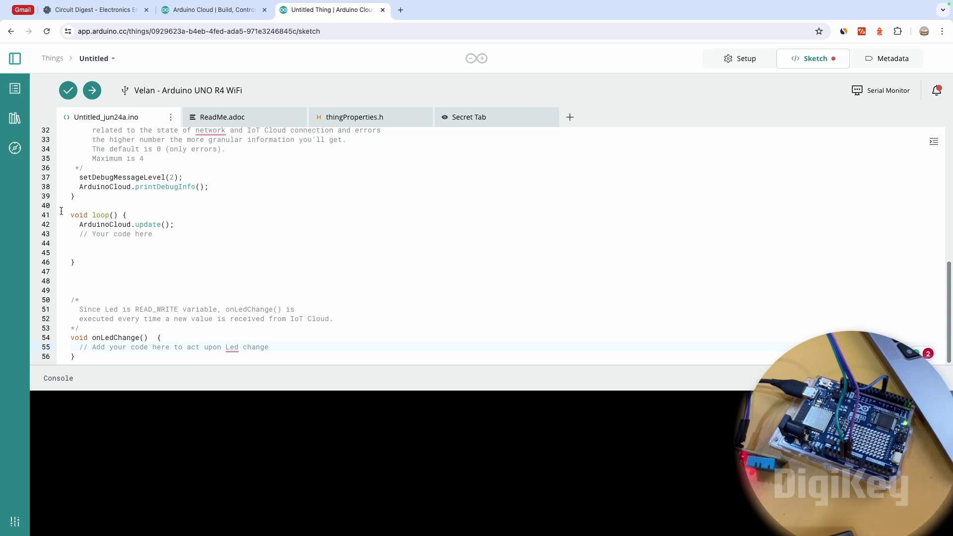
Step: Comment out ArduinoCloud.update() in loop() and add digitalWrite(13,HIGH) followed by a delay(1000) below it
click(77, 225)
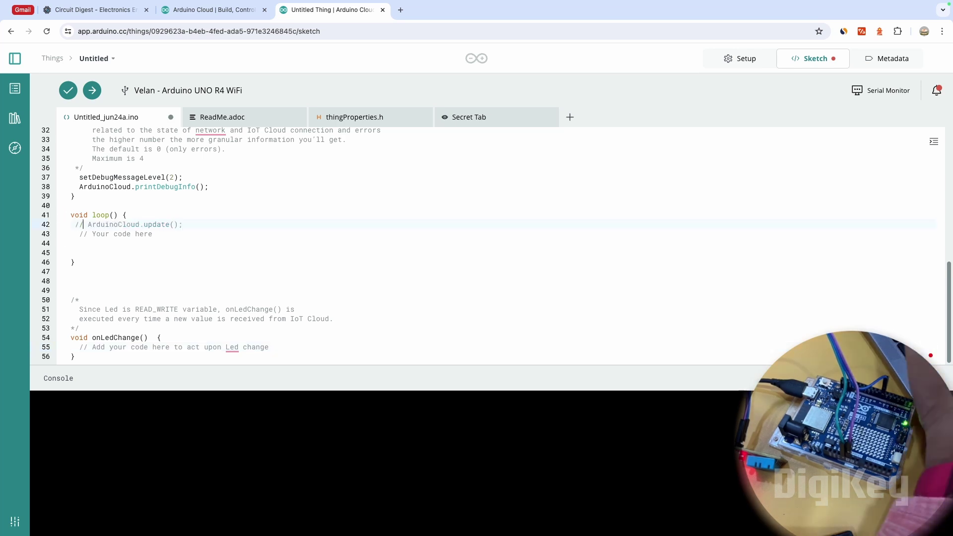
text(//)
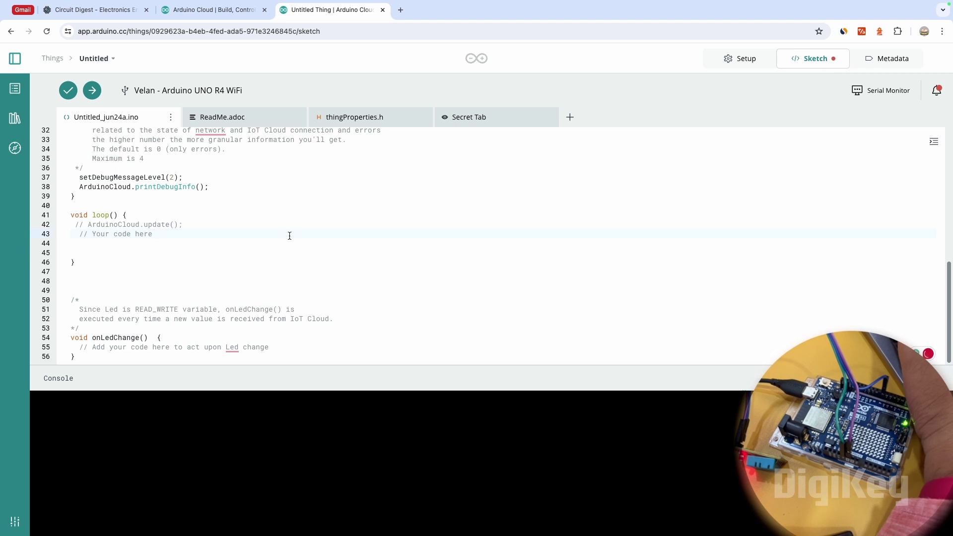
key(Return)
key(Return)
text(digitalWrite)
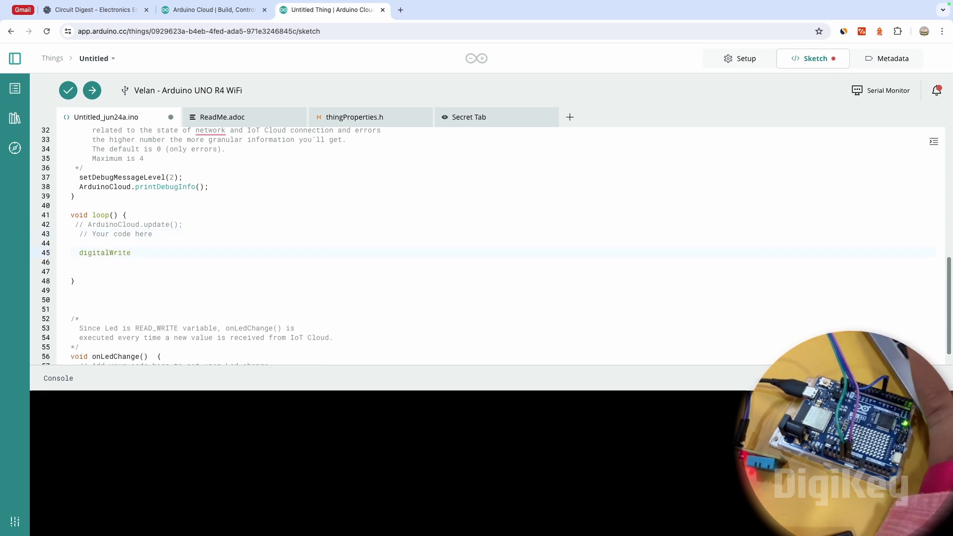
text((13,HIGH))
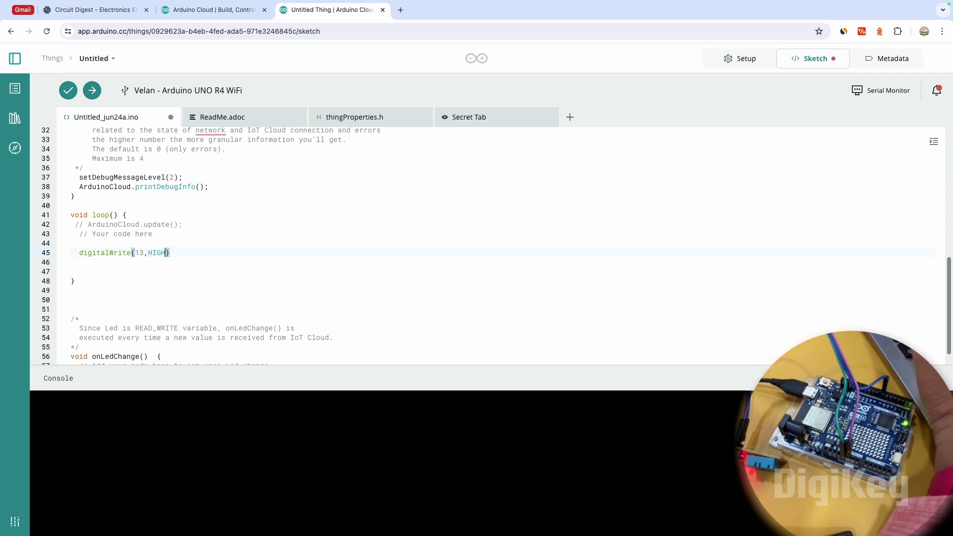
text(;)
key(Return)
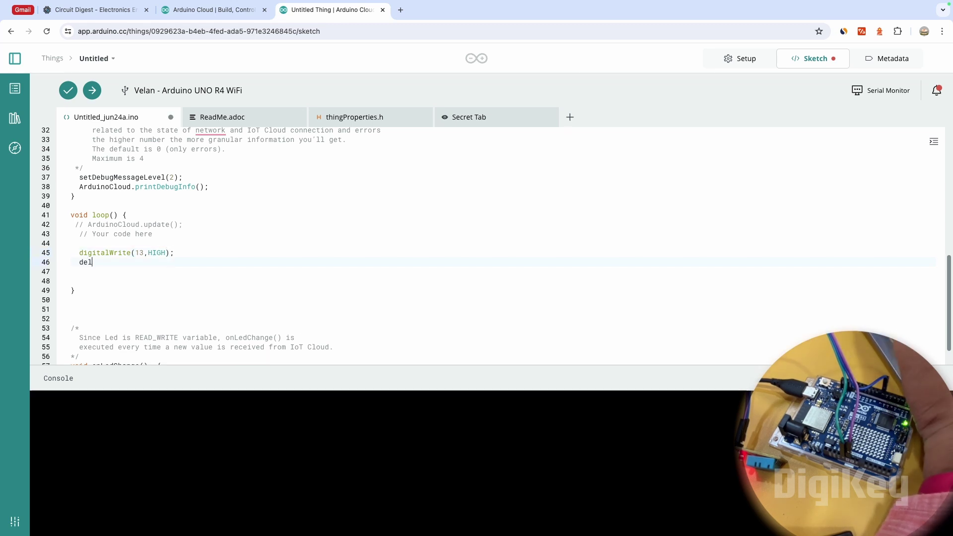
text(delay(1000)
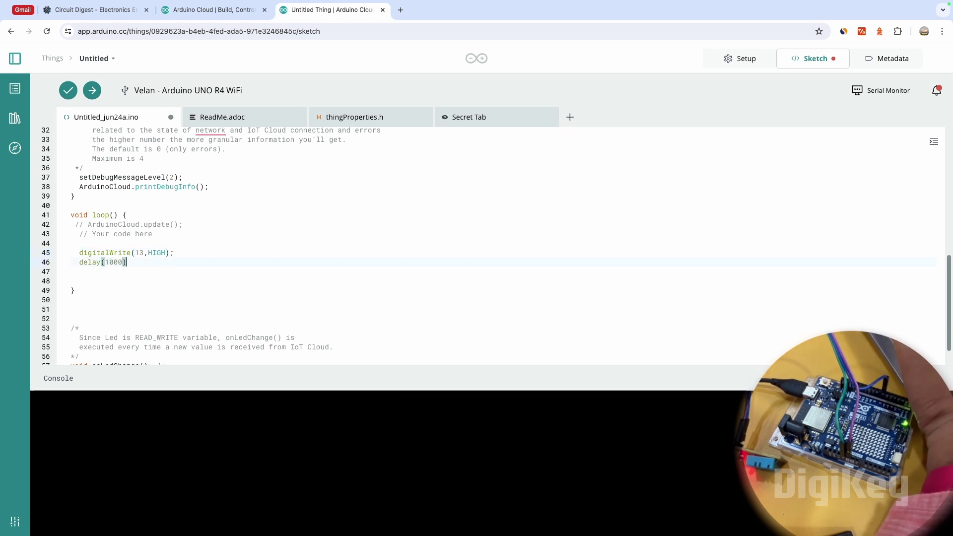
Step: Complete the blink code in loop() by adding digitalWrite(13,LOW) followed by another delay(1000)
text();)
key(Return)
key(BackSpace)
key(Return)
text(digitalWrite(13,HIGH); delay(1000);)
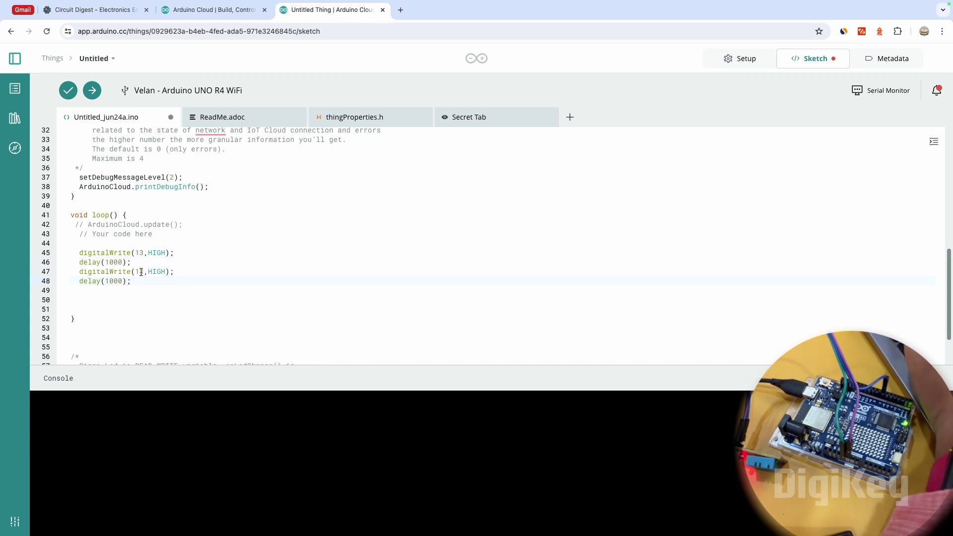
double_click(157, 272)
text(LOW)
Step: Add pinMode(13,OUTPUT) after the delay in setup() and upload the sketch to the board
scroll(118, 300, up, 10)
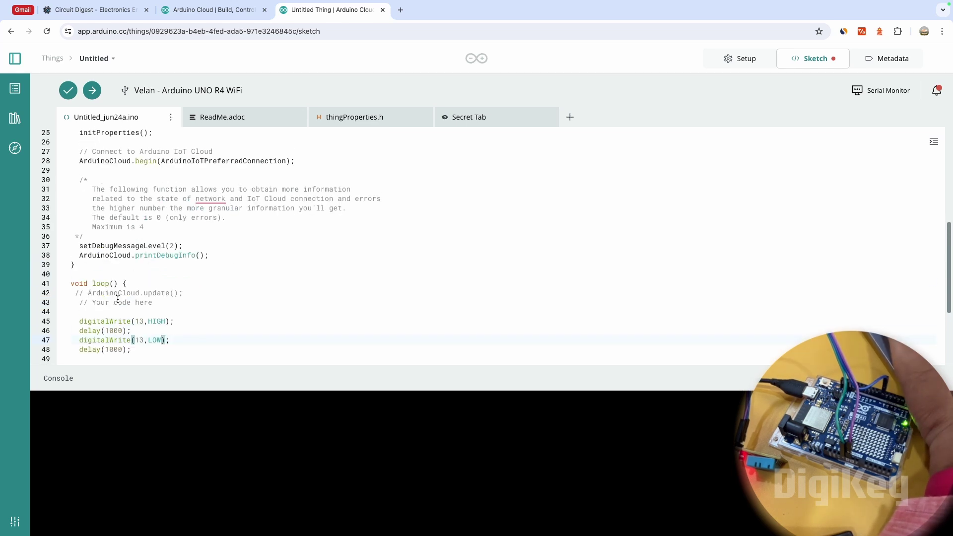
scroll(118, 300, down, 3)
click(132, 167)
key(Return)
key(Return)
text(pinMOD)
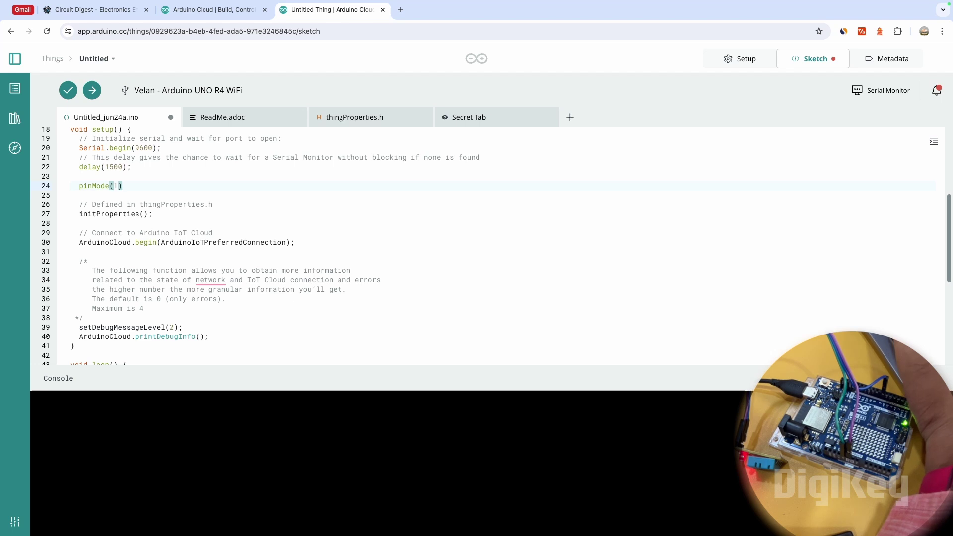
text(13,OUTPUT);)
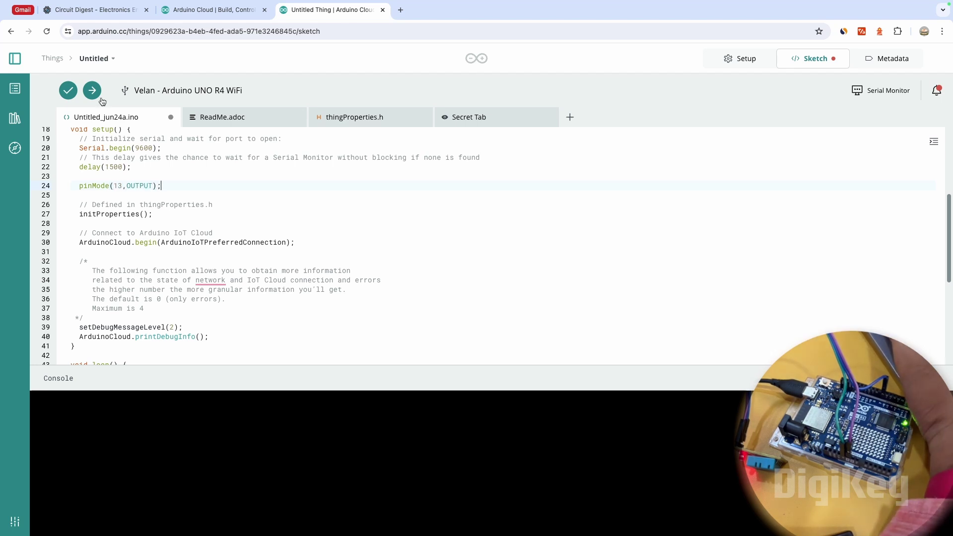
click(93, 91)
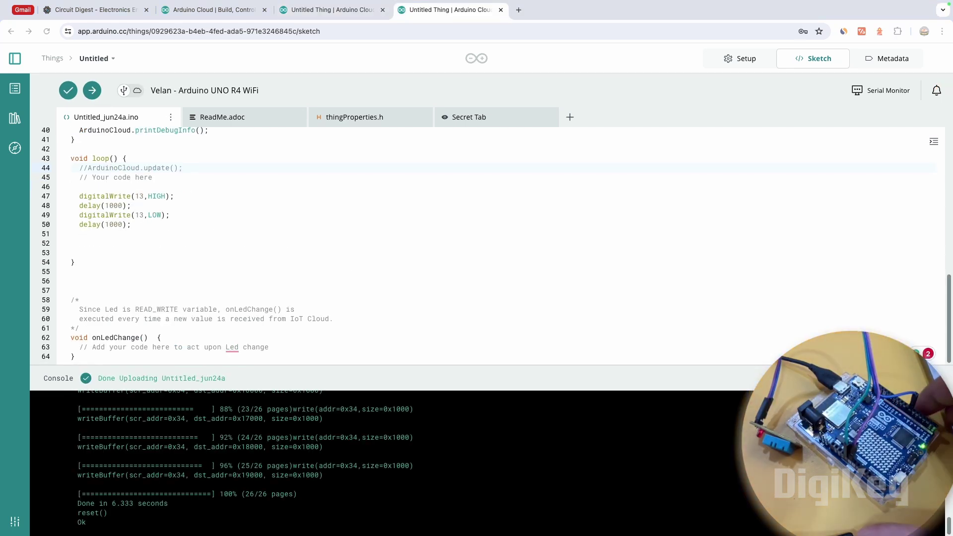
double_click(152, 378)
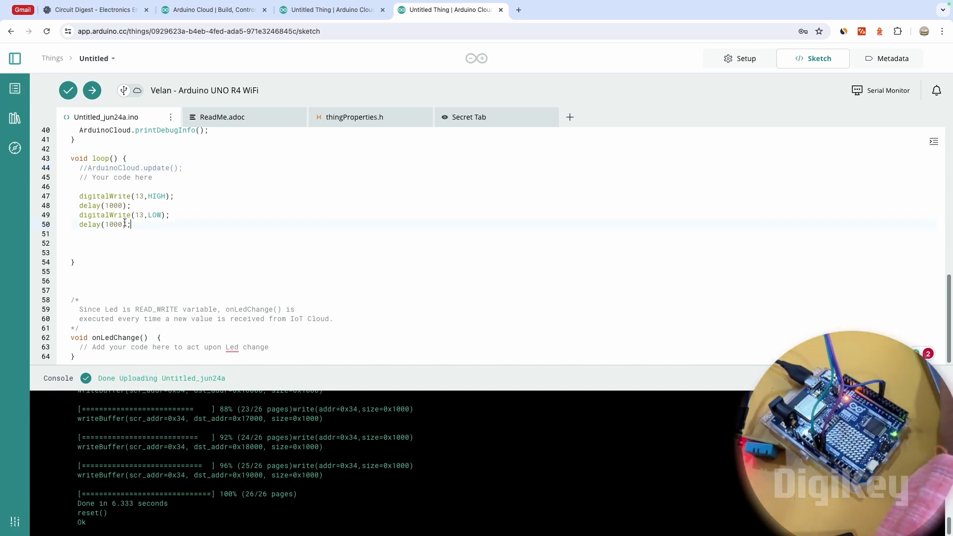
Step: Re-enable ArduinoCloud.update() in loop() and delete the placeholder comment inside onLedChange()
drag(136, 223, 81, 205)
click(88, 170)
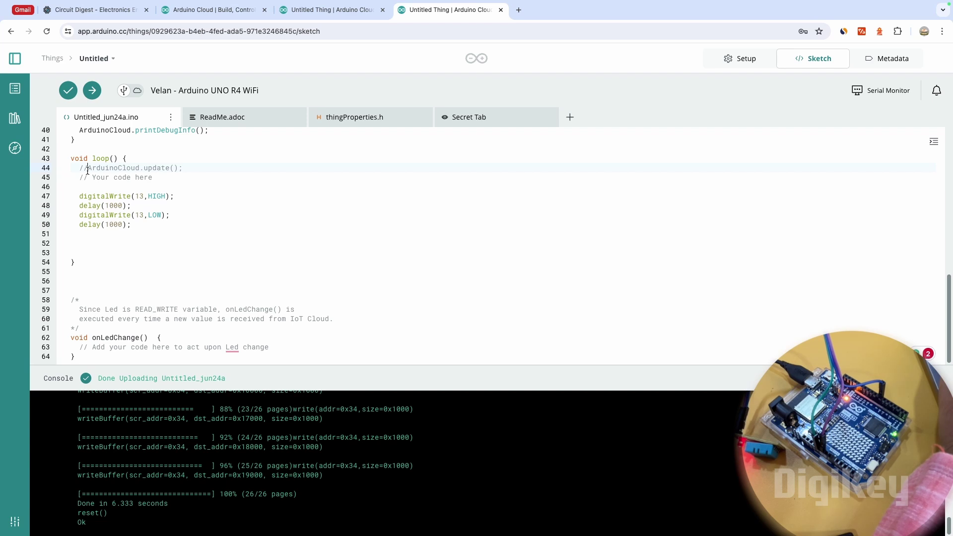
key(BackSpace)
key(BackSpace)
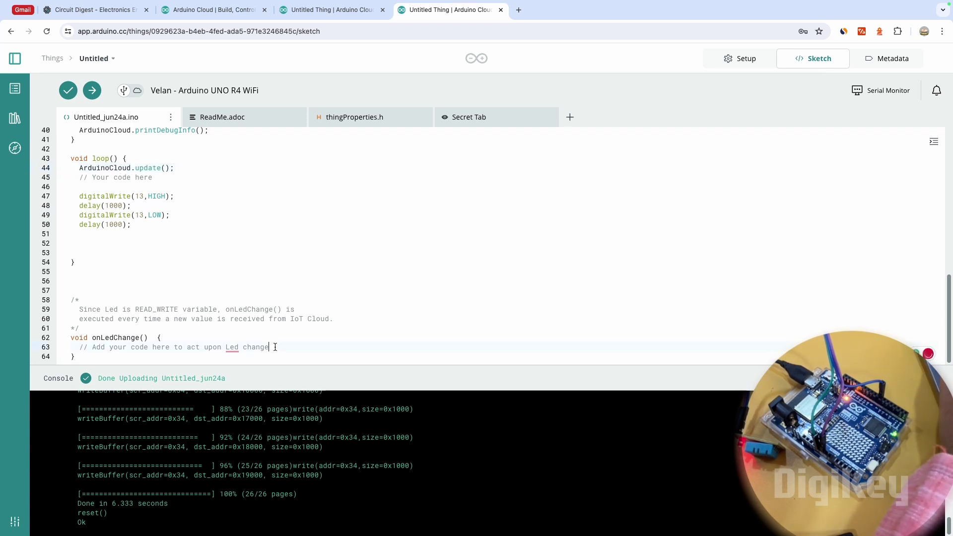
drag(275, 347, 83, 347)
key(BackSpace)
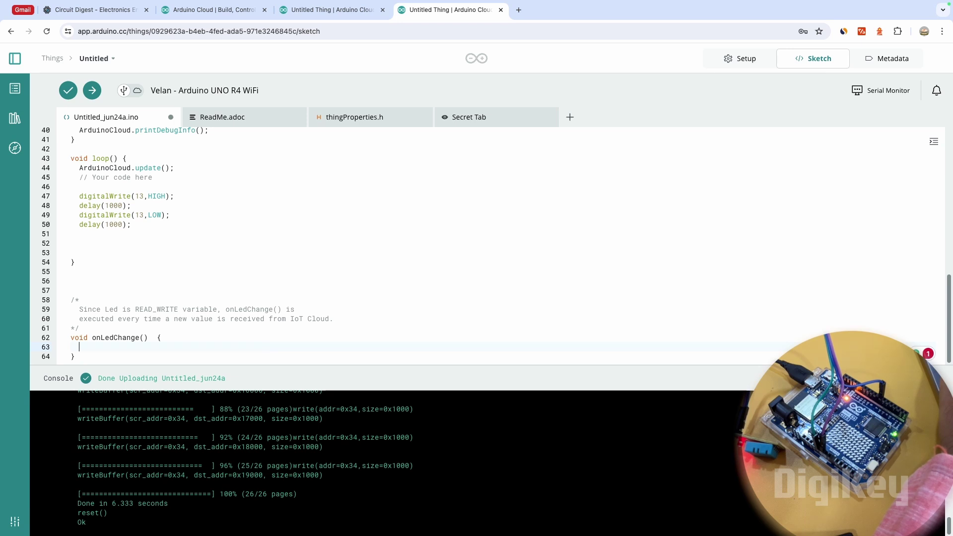
Step: Create a new blank dashboard from the Thing's other browser tab and keep it in edit mode
click(351, 14)
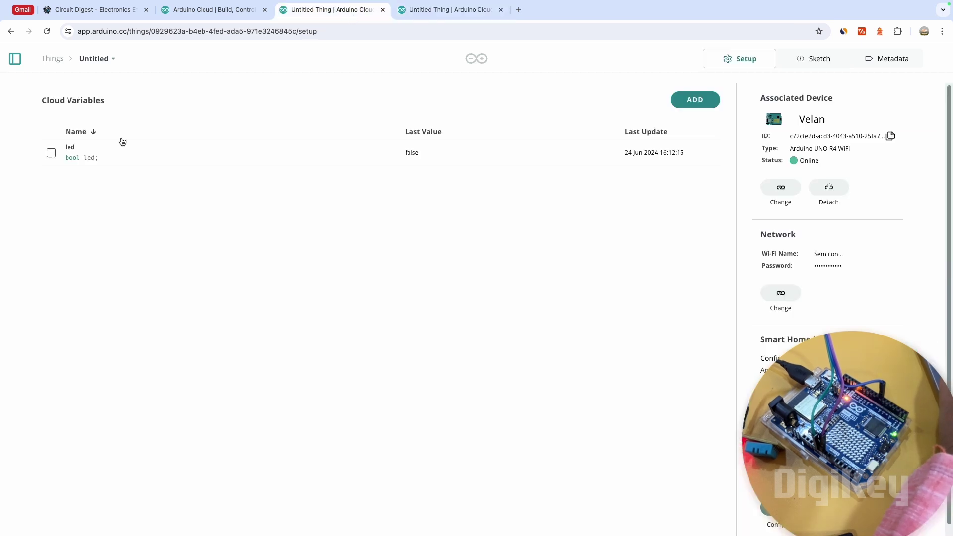
click(14, 61)
click(42, 213)
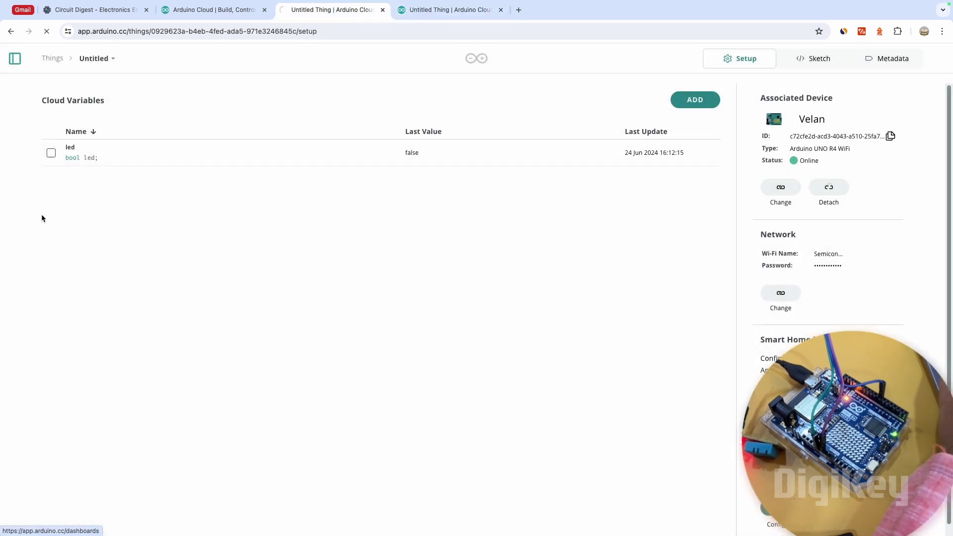
click(531, 277)
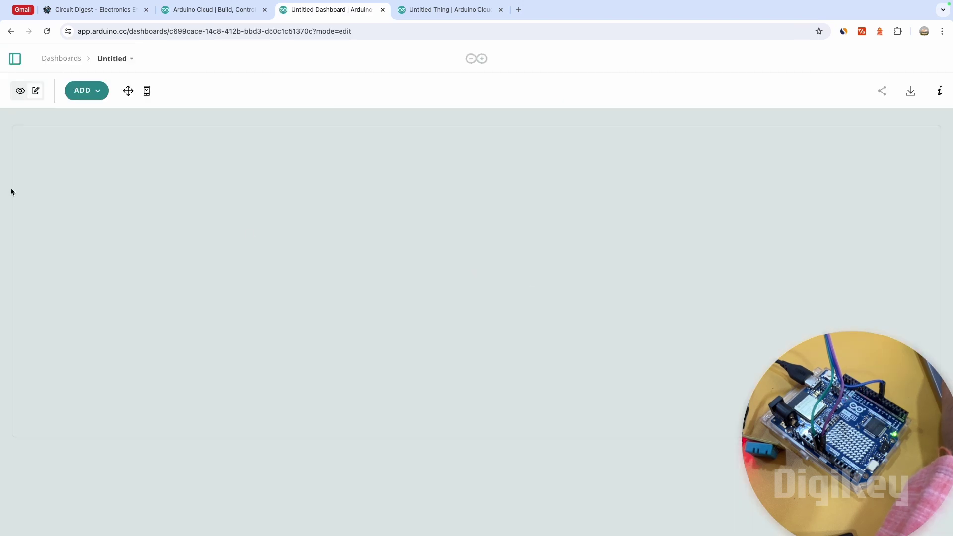
click(20, 91)
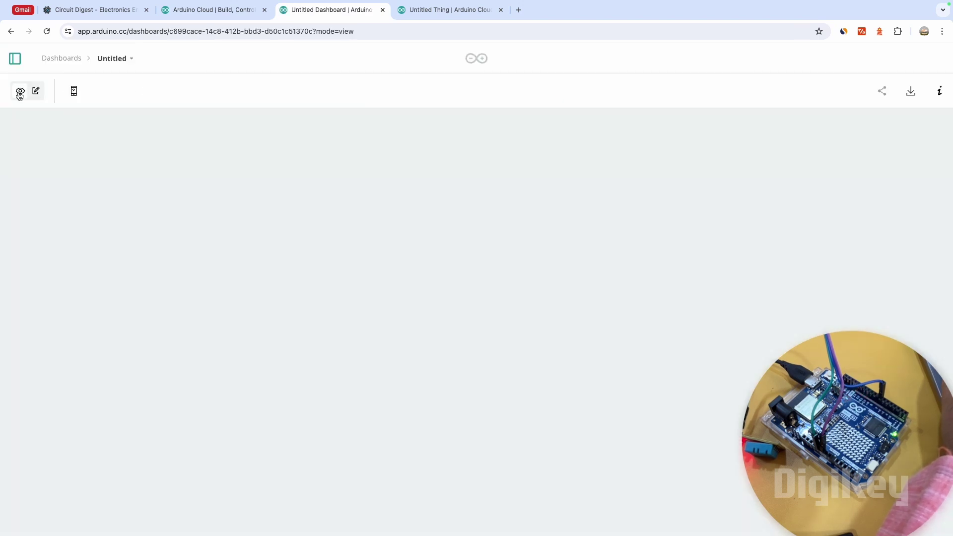
click(35, 91)
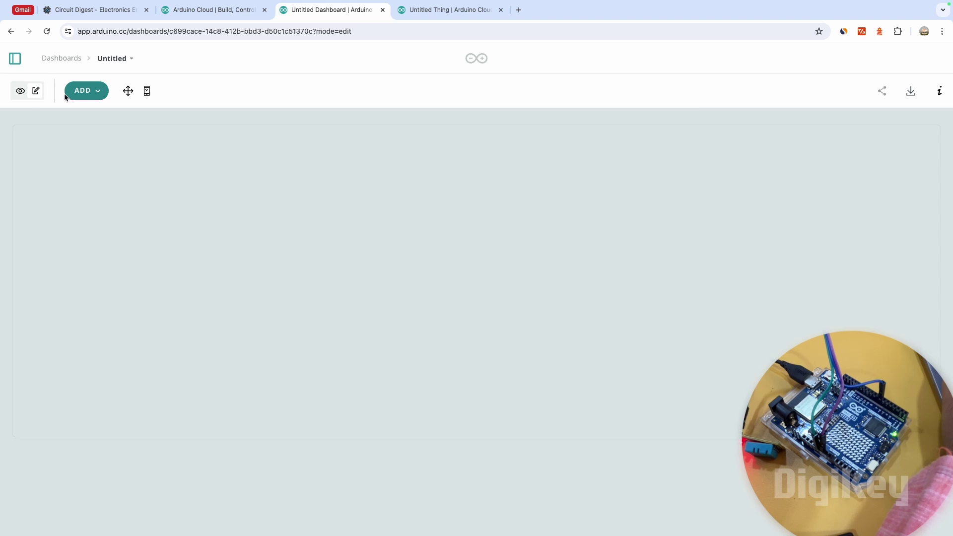
Step: Add a Switch widget to the dashboard and link it to the Untitled Thing's led variable
click(82, 91)
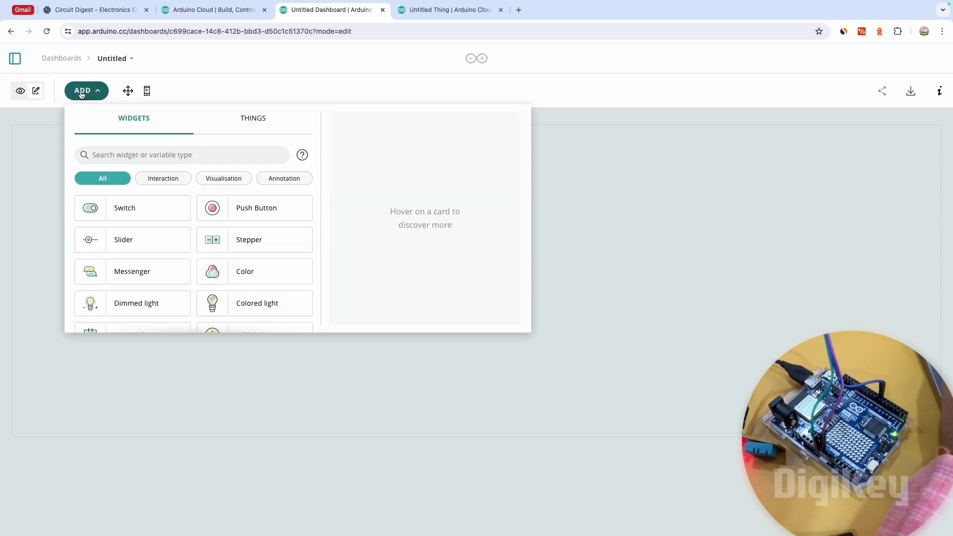
click(123, 211)
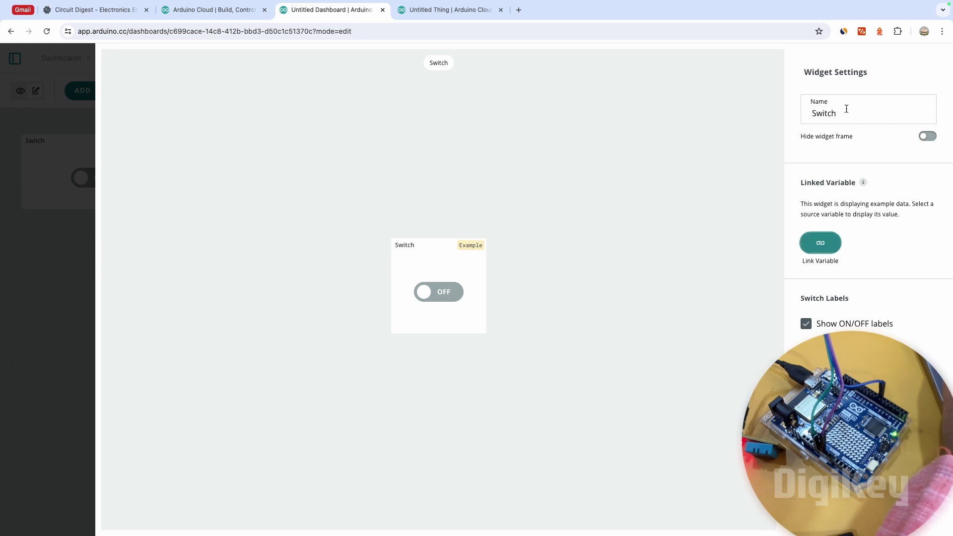
click(820, 244)
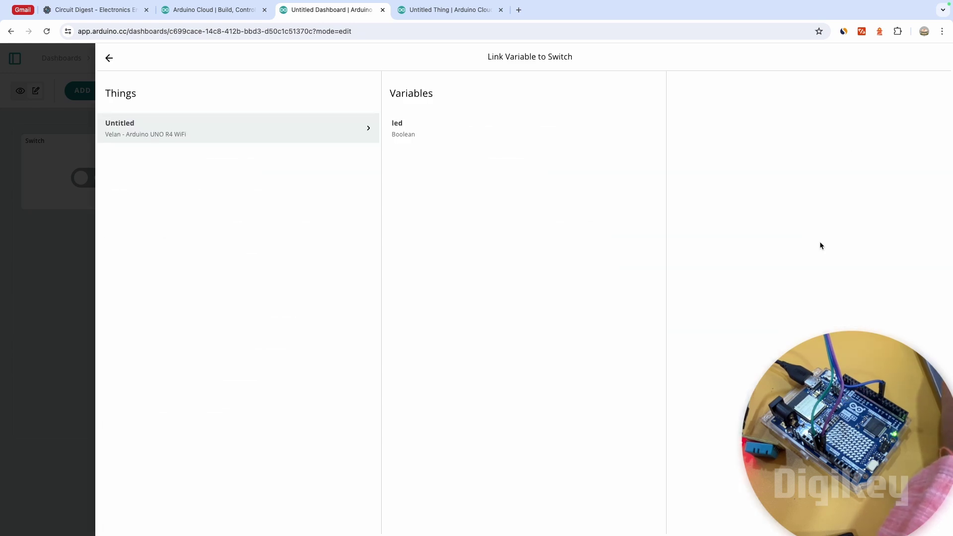
click(404, 128)
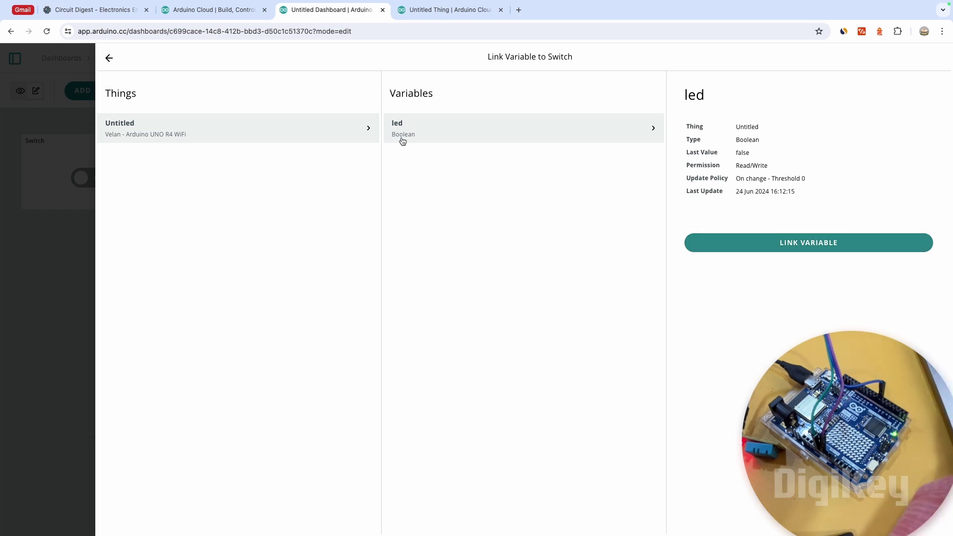
click(792, 244)
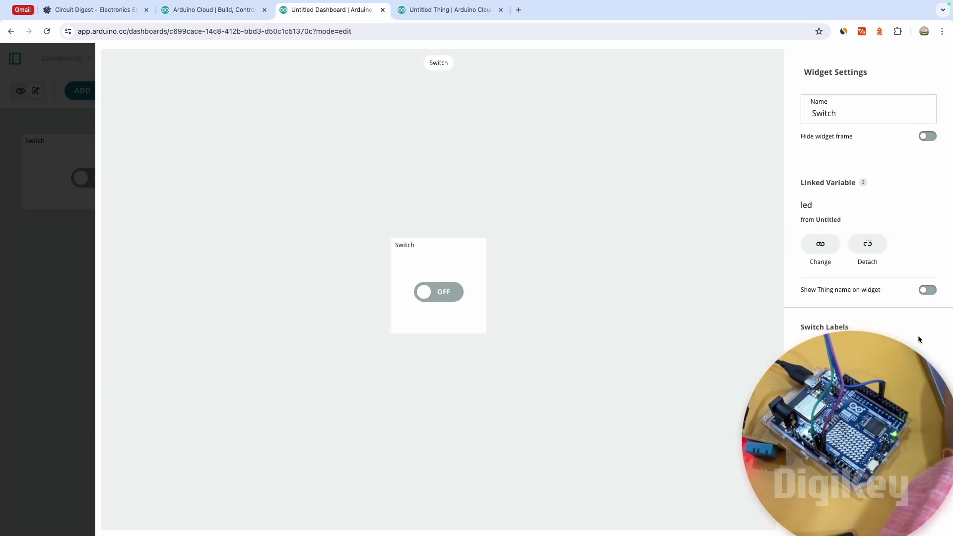
click(918, 519)
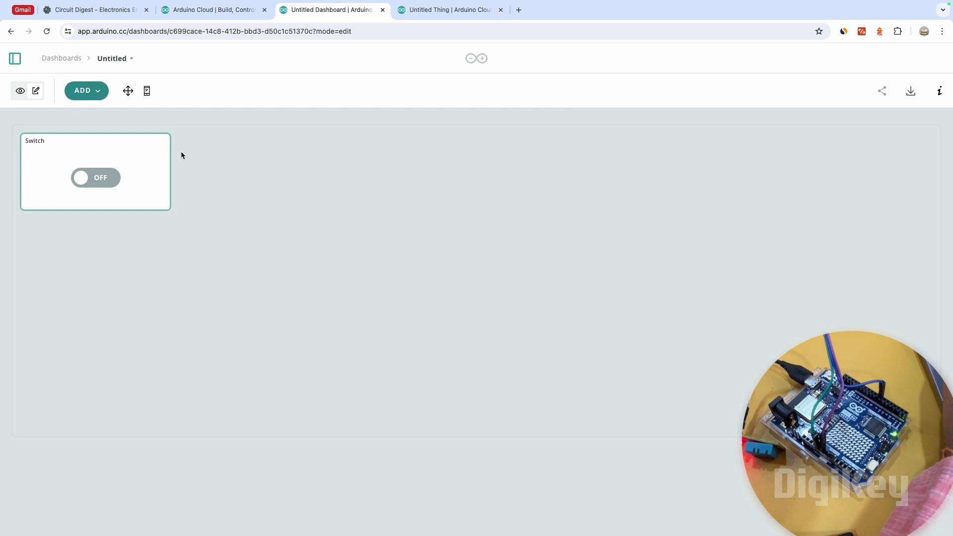
Step: Put the dashboard in view mode and test the Switch widget by turning it on and off
click(19, 96)
click(106, 189)
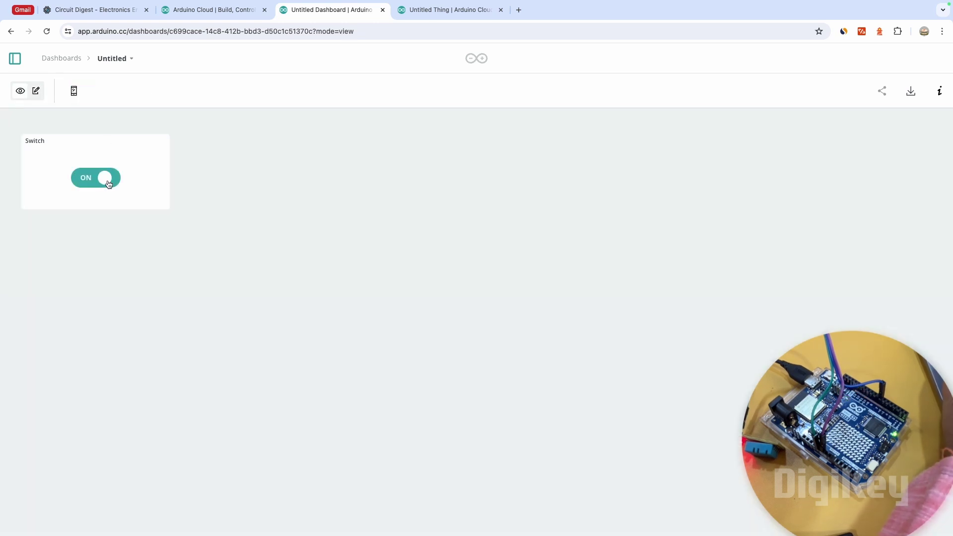
click(108, 184)
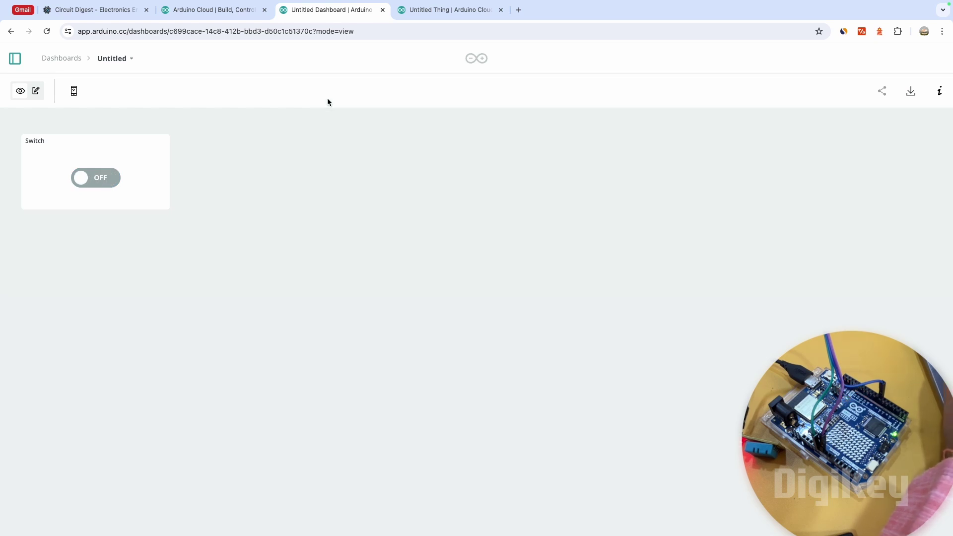
Step: Start an if (led == 1) condition inside onLedChange() in the Thing's sketch, checking the variable name in thingProperties.h
click(408, 18)
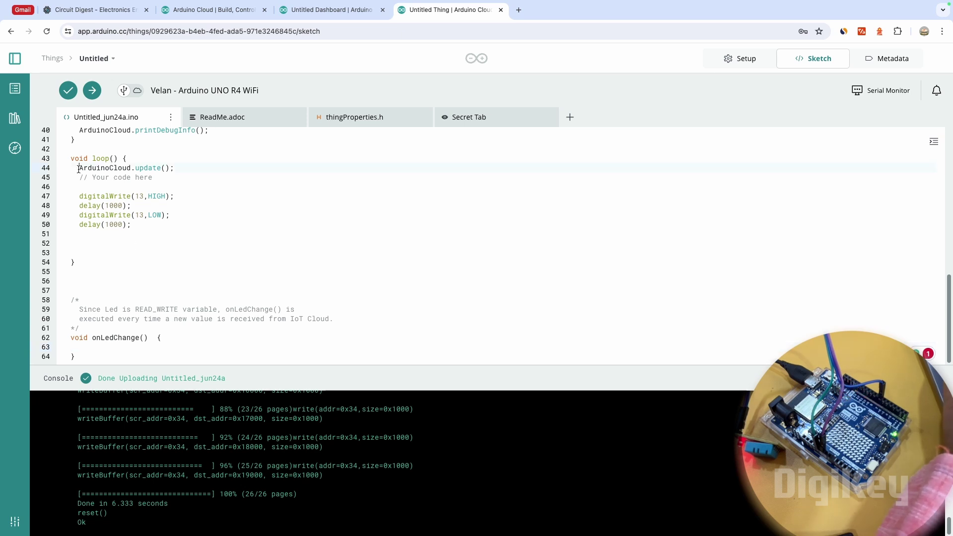
drag(78, 168, 180, 170)
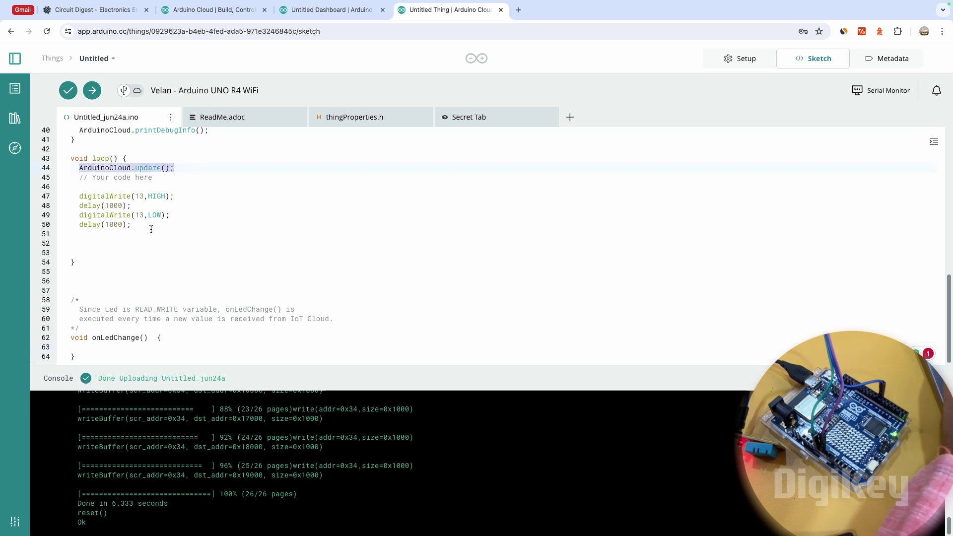
click(159, 337)
key(Return)
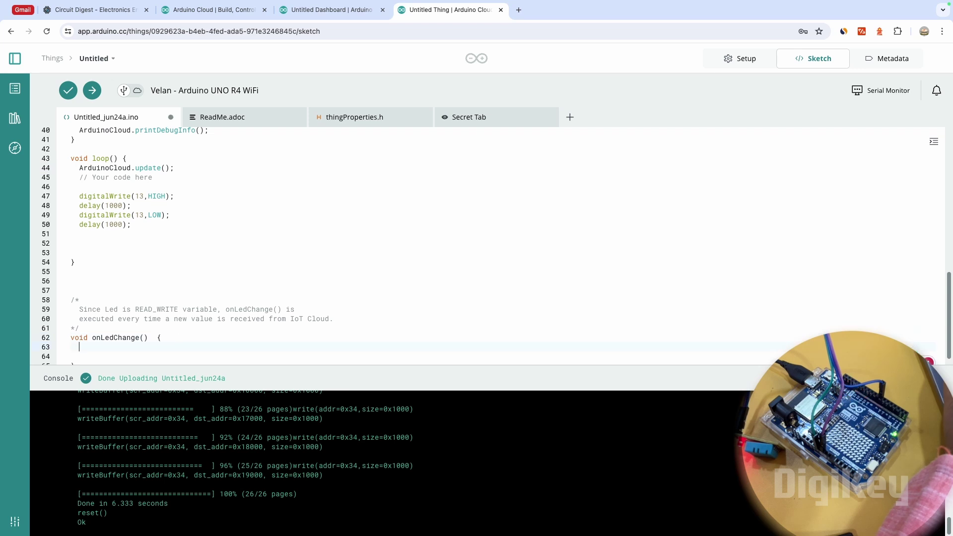
text(if)
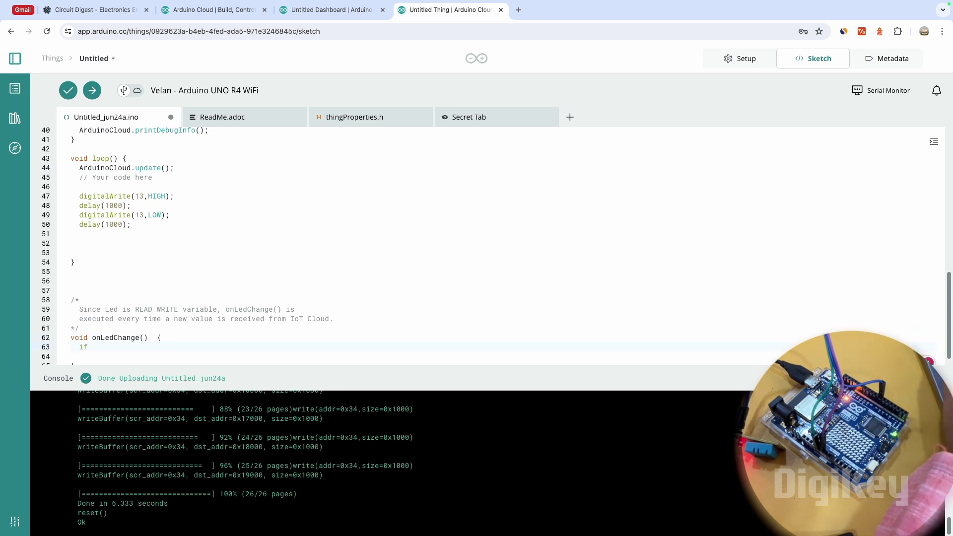
text( ()
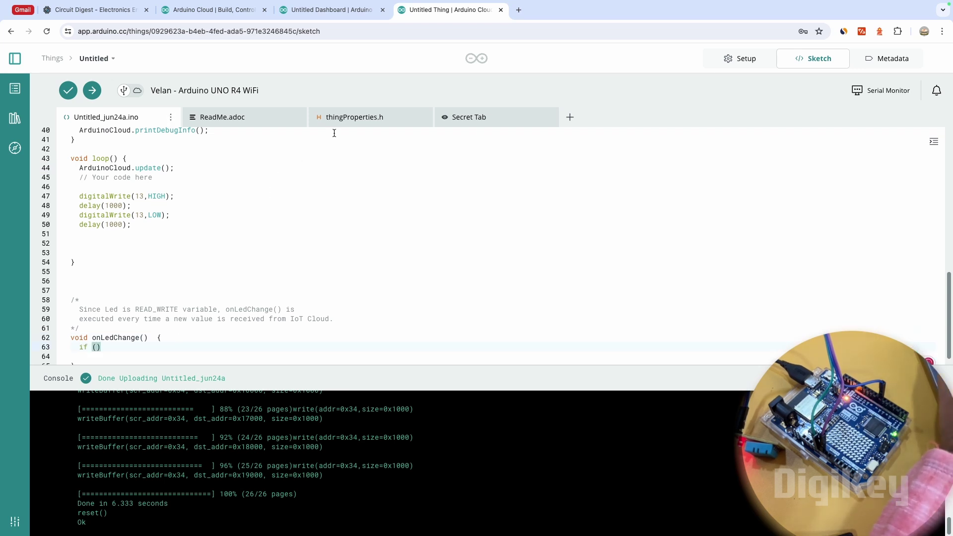
click(353, 120)
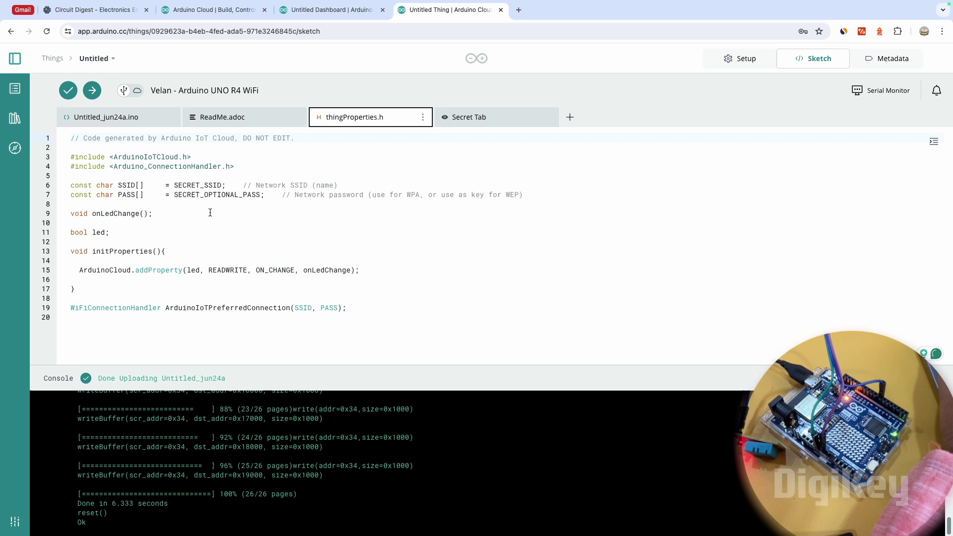
double_click(98, 233)
click(118, 119)
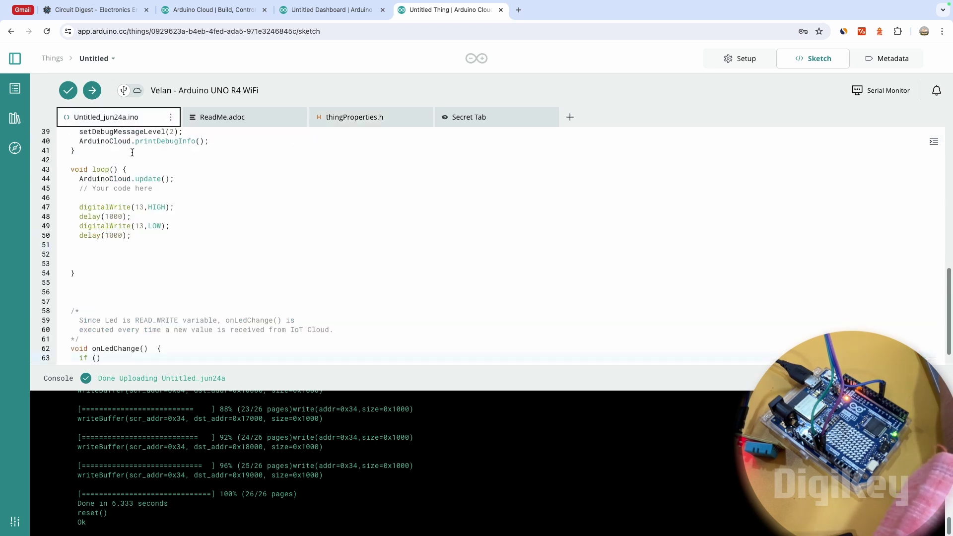
text(led)
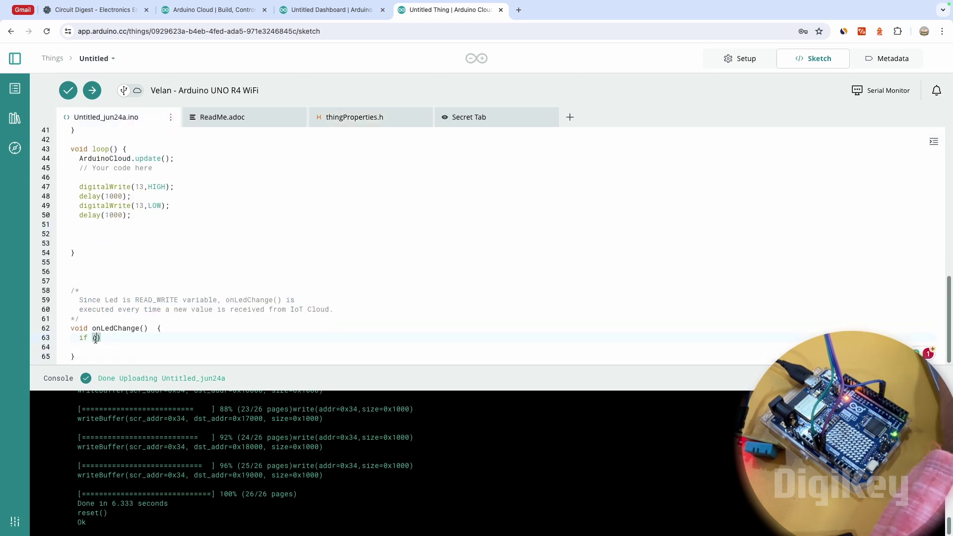
text( == )
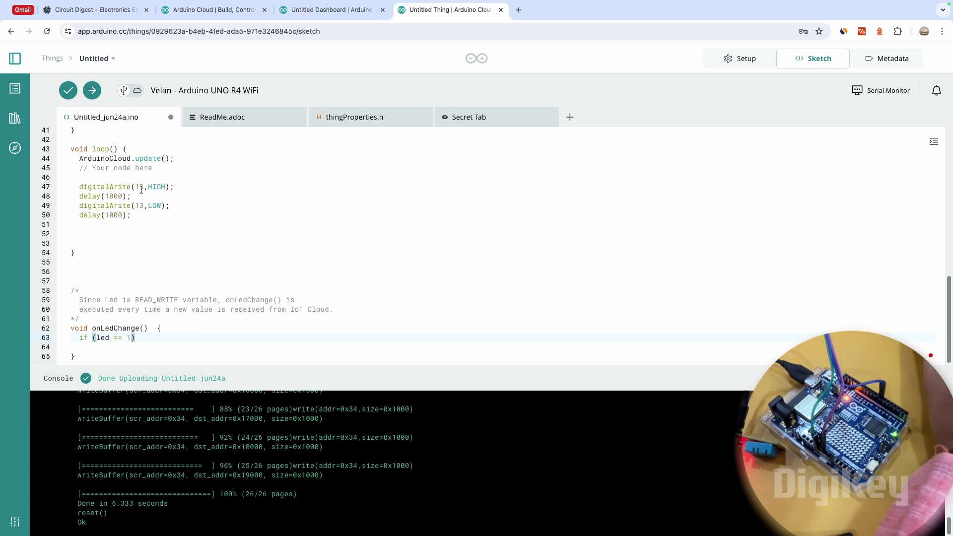
text(1)
Step: Copy digitalWrite(13,HIGH); from loop() and insert it beneath the if (led == 1) condition in onLedChange()
drag(175, 187, 79, 187)
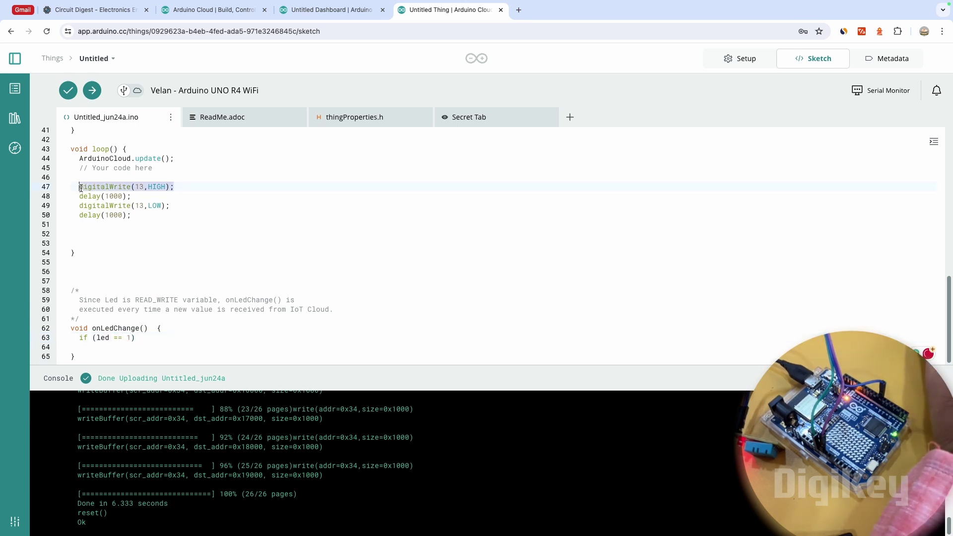
key(ctrl+c)
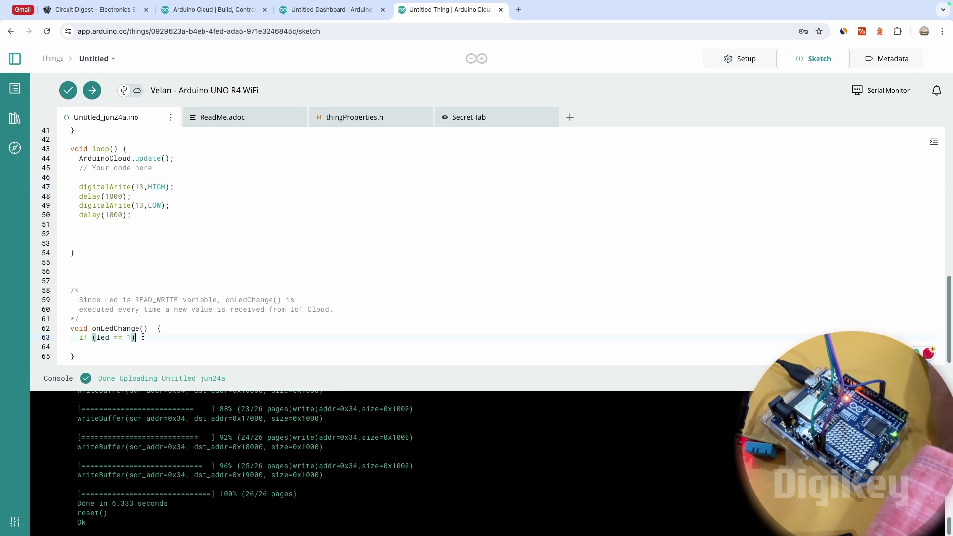
click(149, 338)
key(Return)
key(ctrl+v)
text(;)
key(Return)
scroll(187, 326, down, 1)
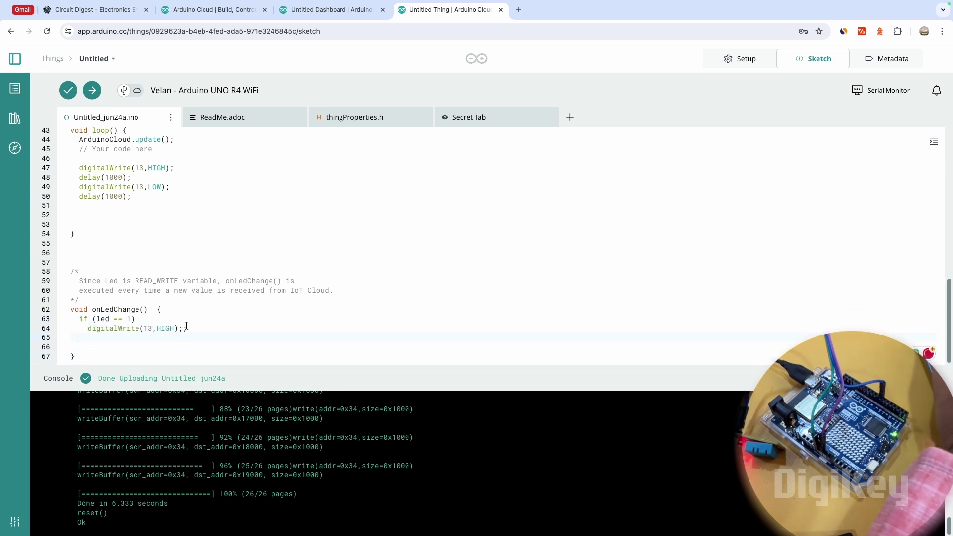
Step: Duplicate the if block in onLedChange() and change the copy to led == 0 with digitalWrite(13,LOW)
drag(187, 329, 77, 320)
key(ctrl+c)
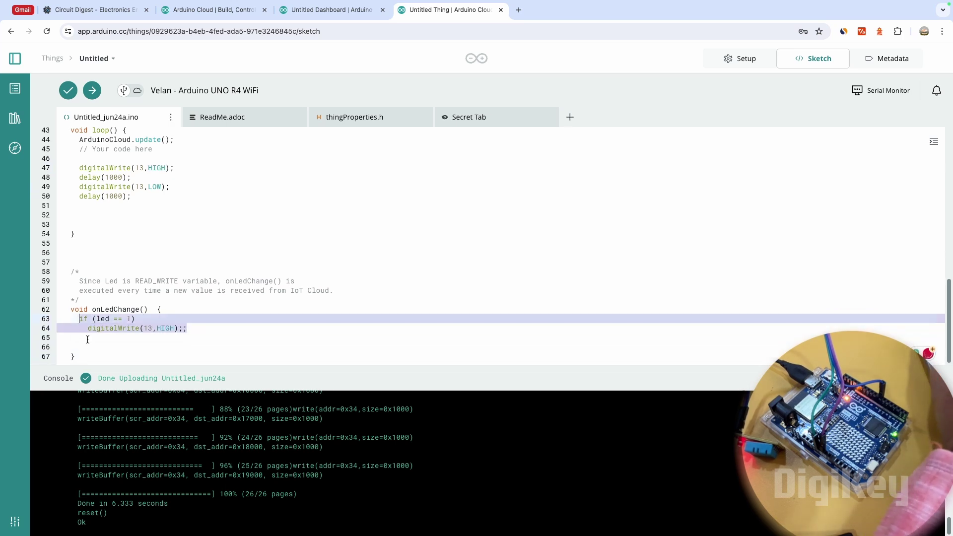
click(131, 337)
key(ctrl+v)
click(131, 337)
key(BackSpace)
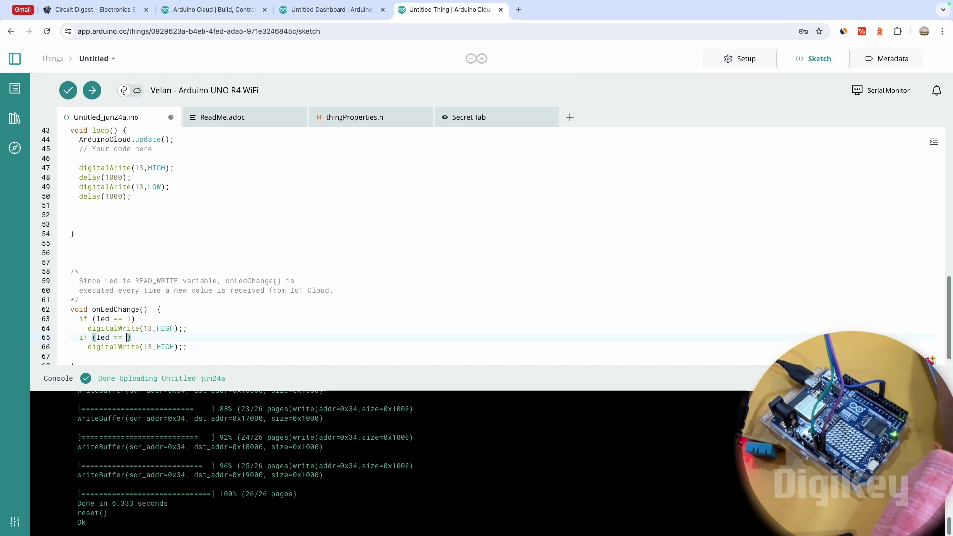
text(0)
double_click(165, 347)
text(LOW)
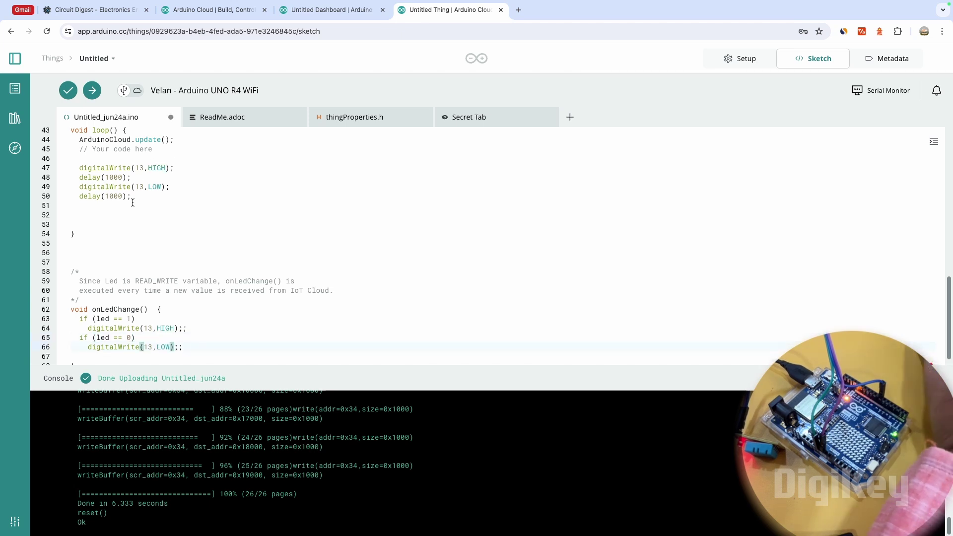
Step: Delete the digitalWrite and delay blink lines from loop() and upload the sketch to the board
drag(132, 197, 71, 168)
key(BackSpace)
key(BackSpace)
key(BackSpace)
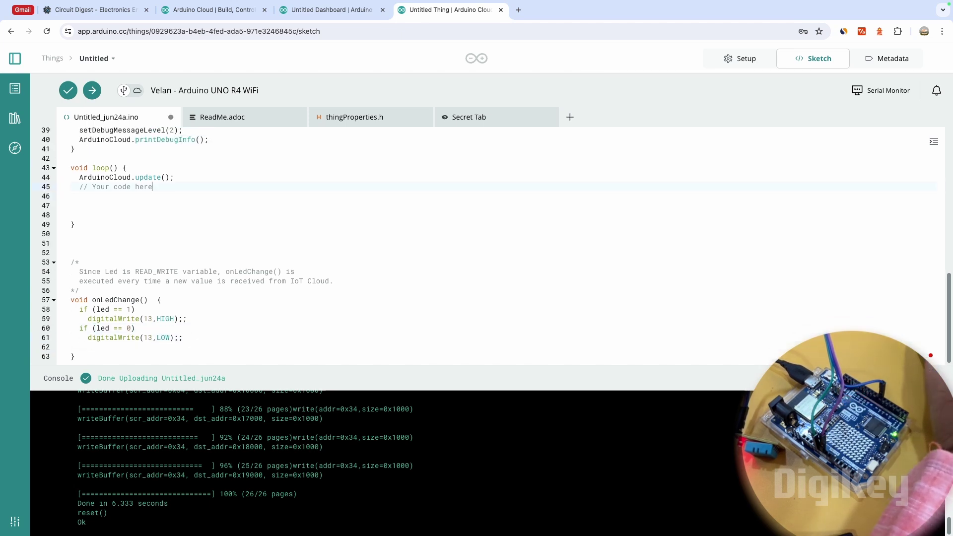
click(92, 98)
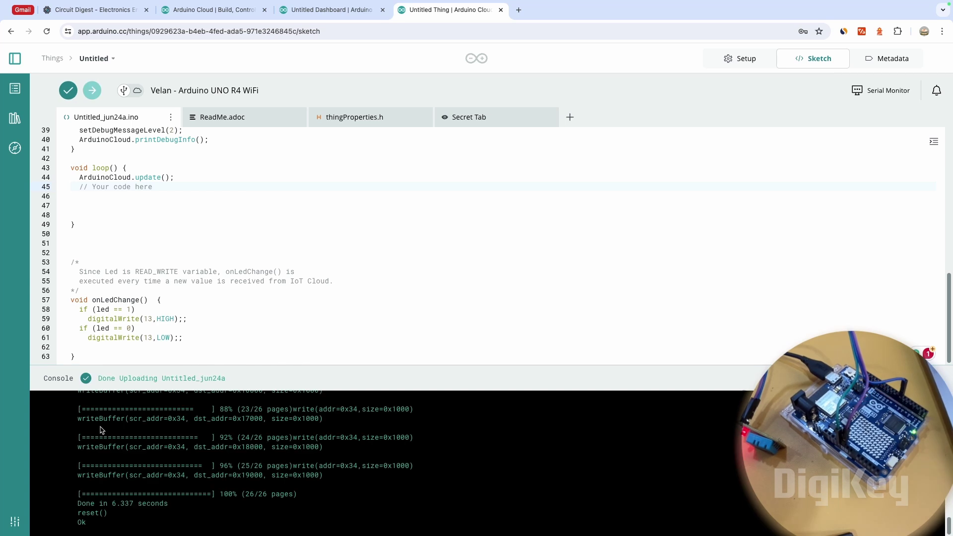
drag(98, 381, 228, 378)
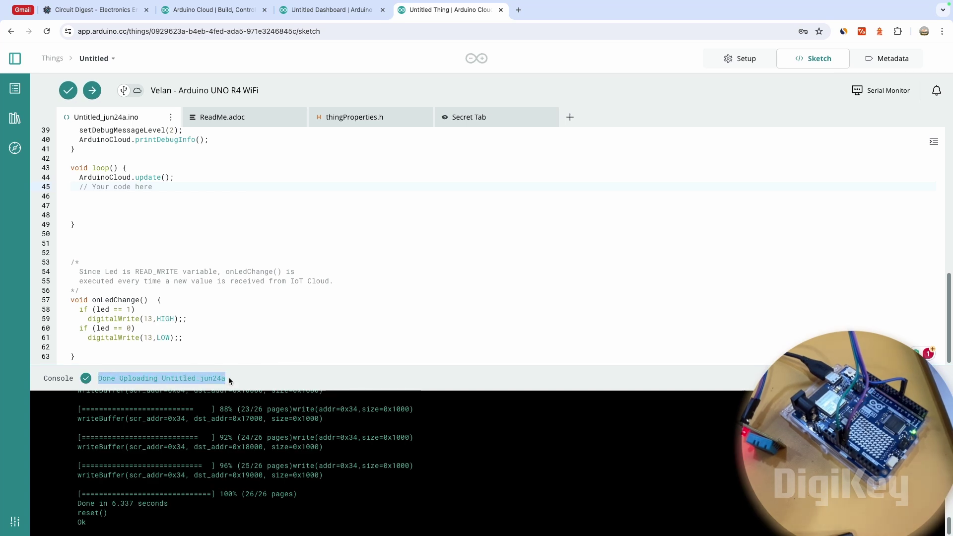
Step: Test the dashboard's Switch widget with the uploaded sketch by turning it on, off and on again
click(354, 11)
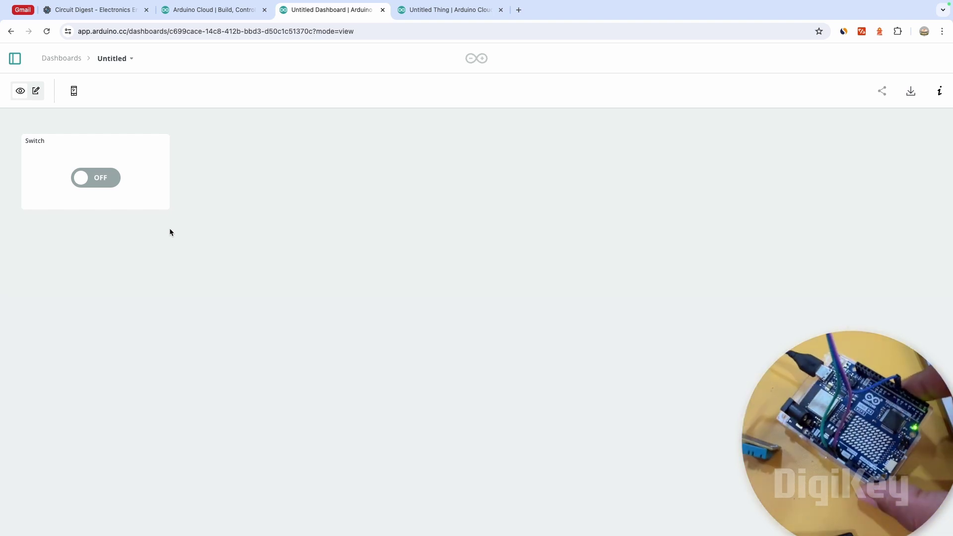
click(108, 185)
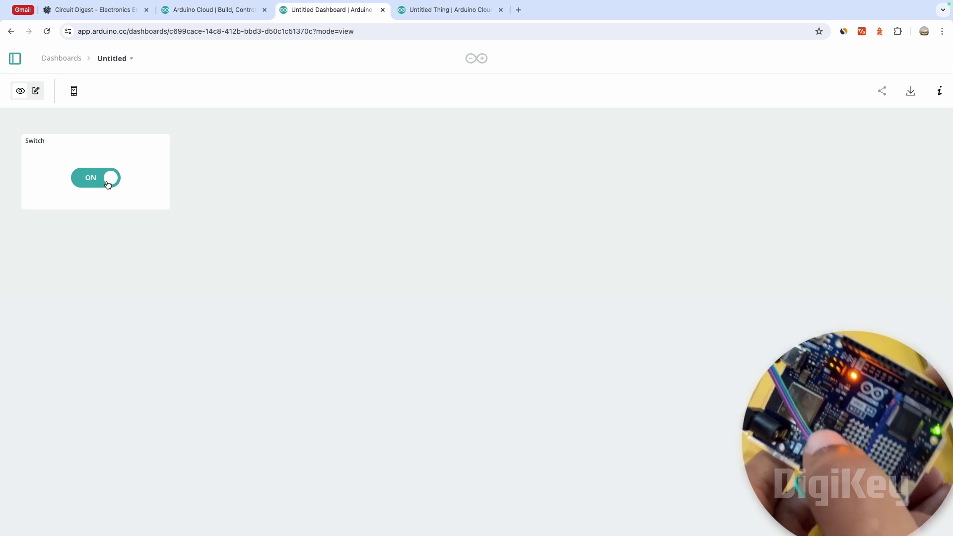
click(90, 180)
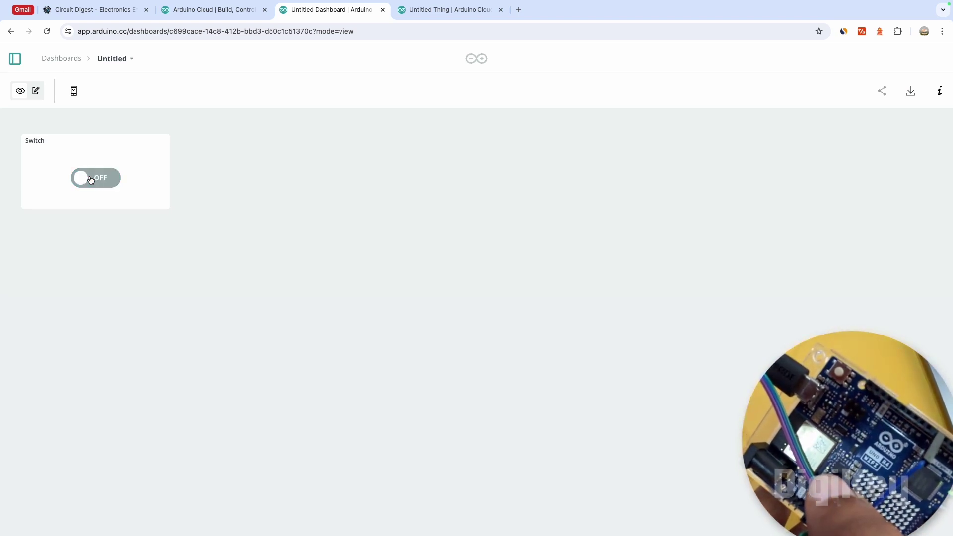
click(91, 179)
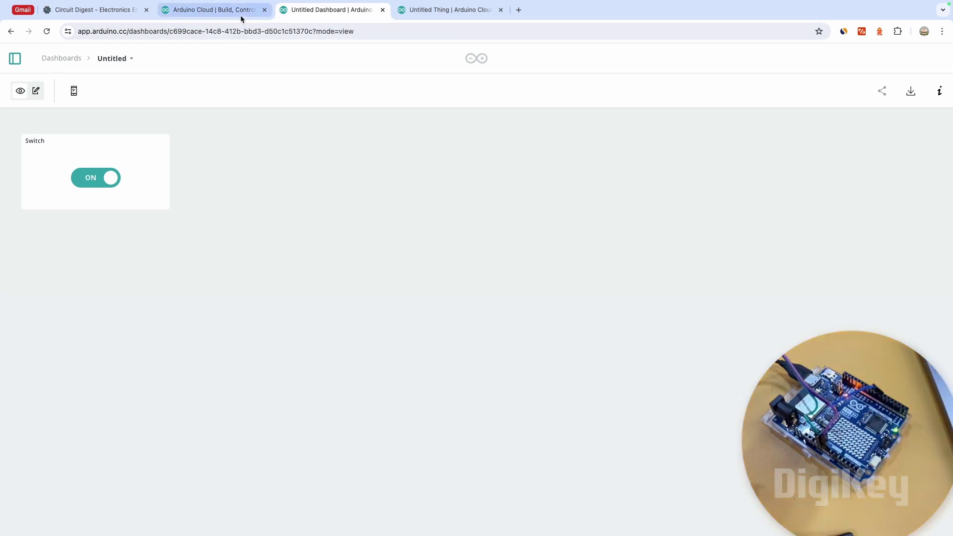
Step: Open the Untitled Thing to check its led variable and device status, and view the associated device's details page
click(11, 56)
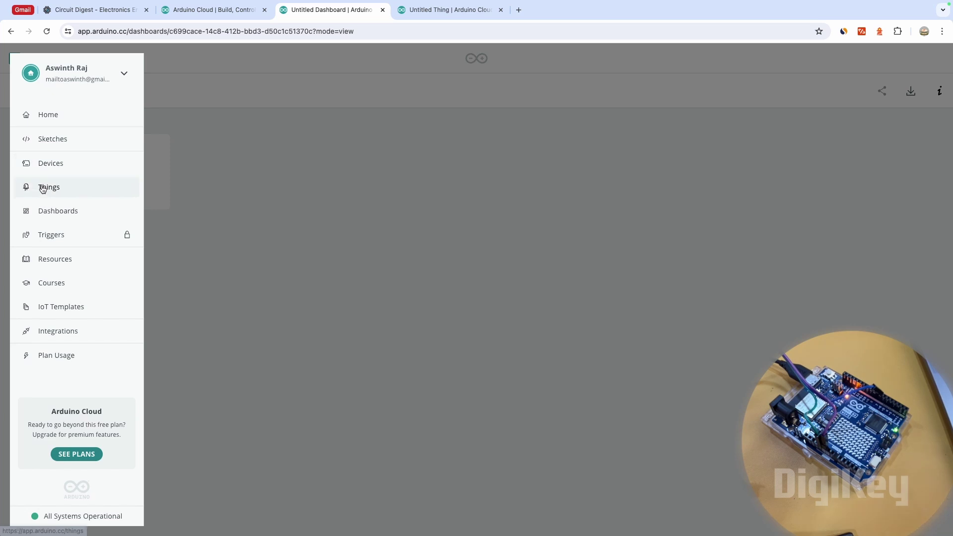
click(42, 188)
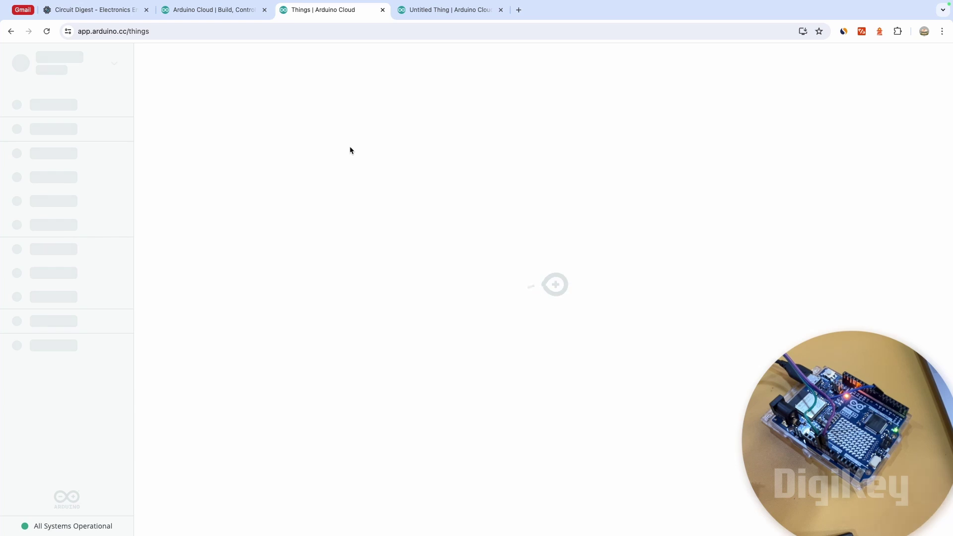
click(195, 121)
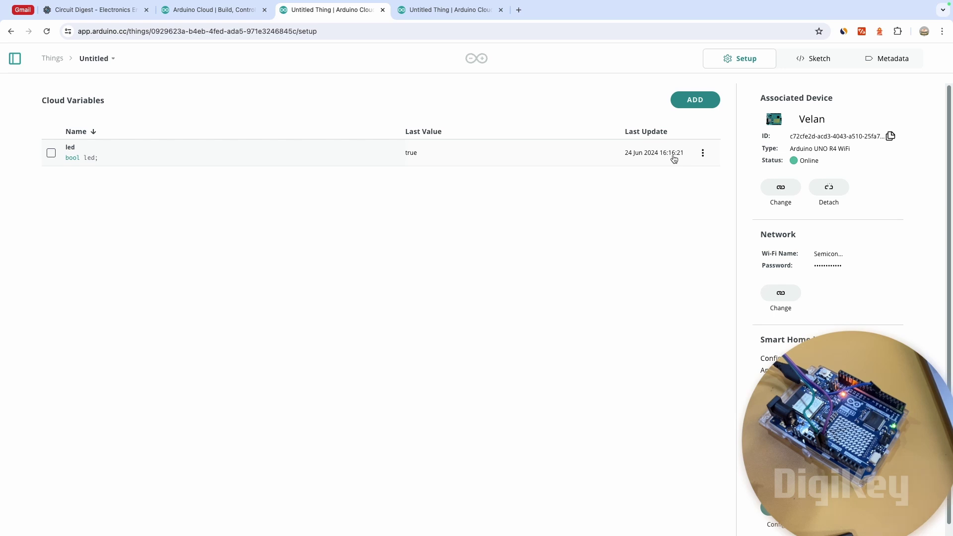
click(821, 121)
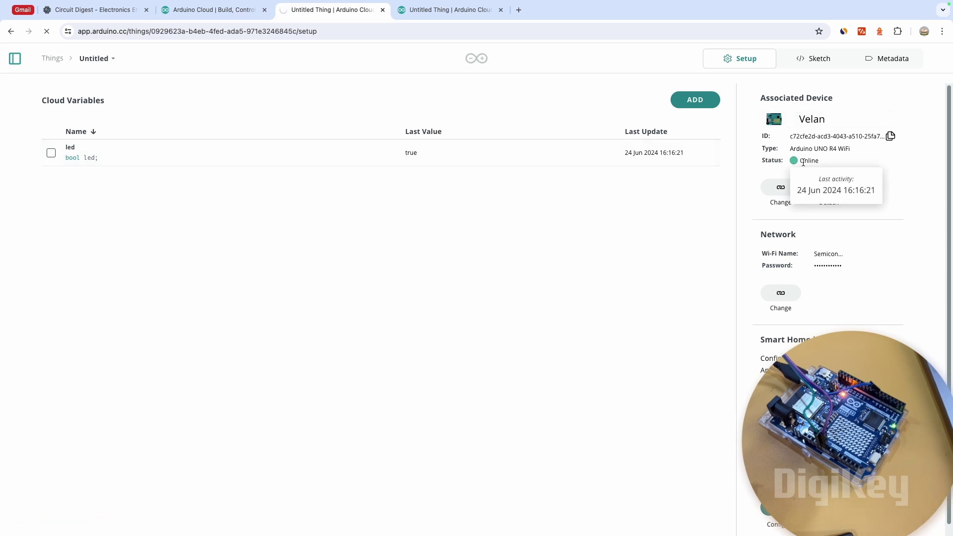
double_click(803, 162)
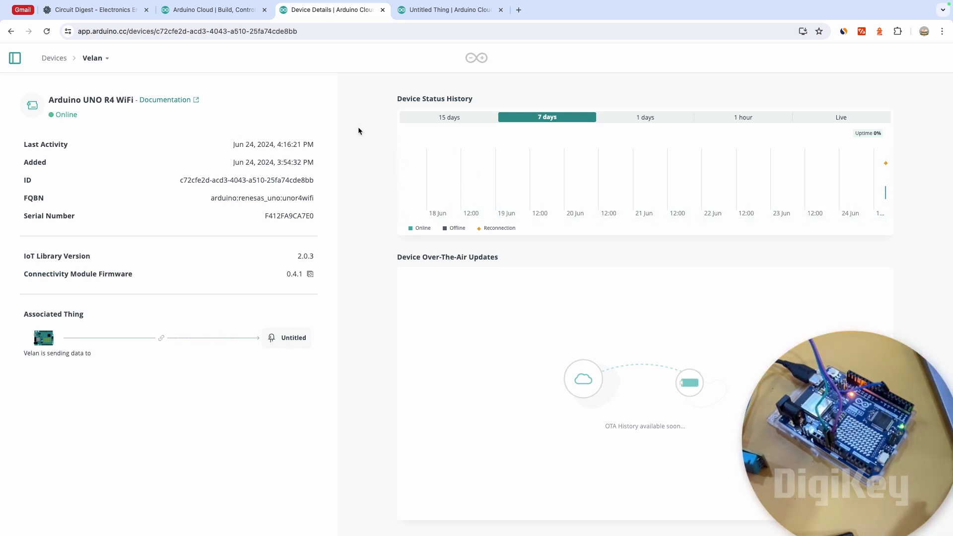
Step: Return to the Untitled Thing's sketch and review the code in setup(), loop() and onLedChange()
click(220, 12)
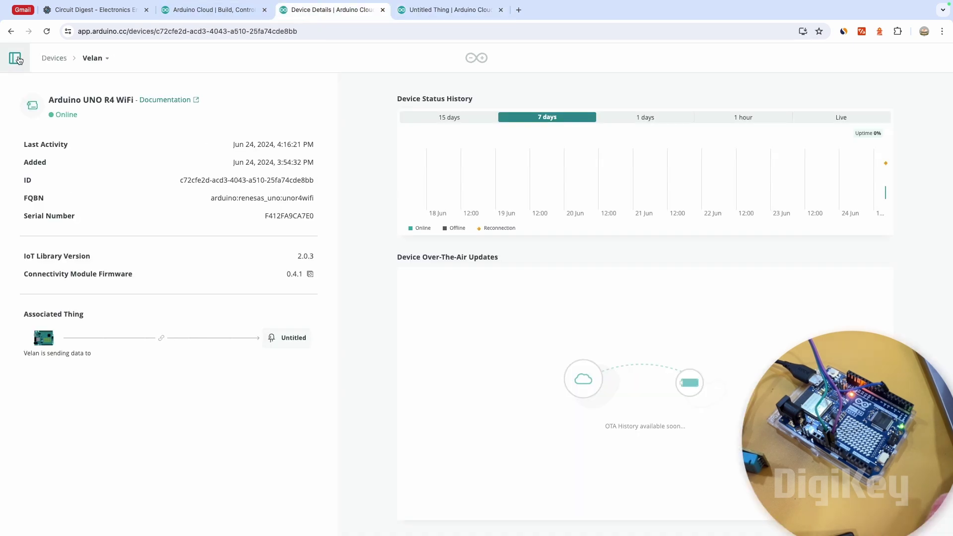
click(16, 59)
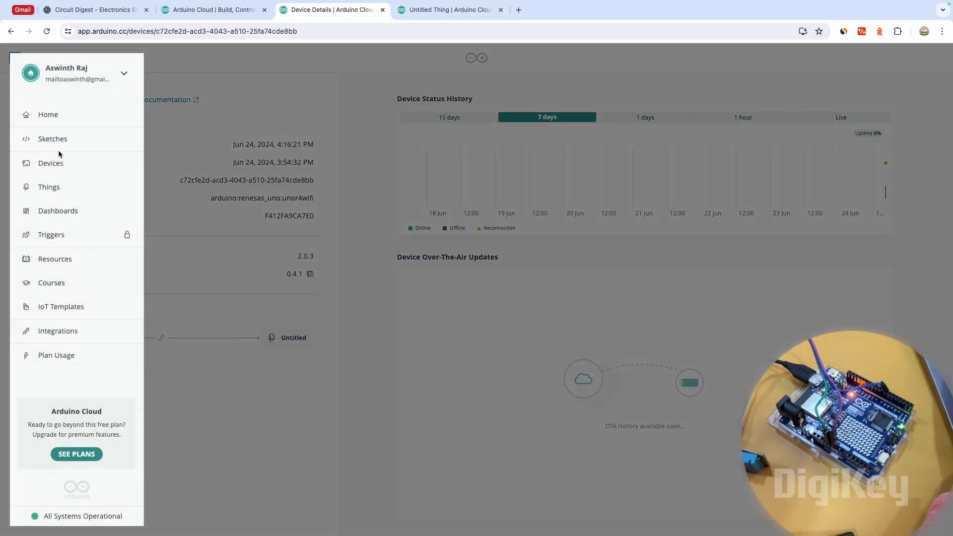
click(53, 188)
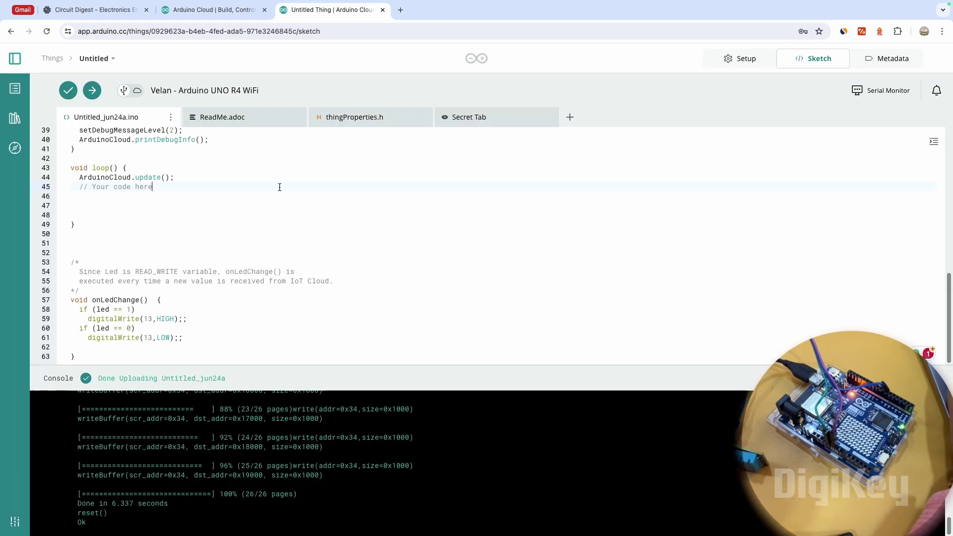
scroll(191, 205, up, 10)
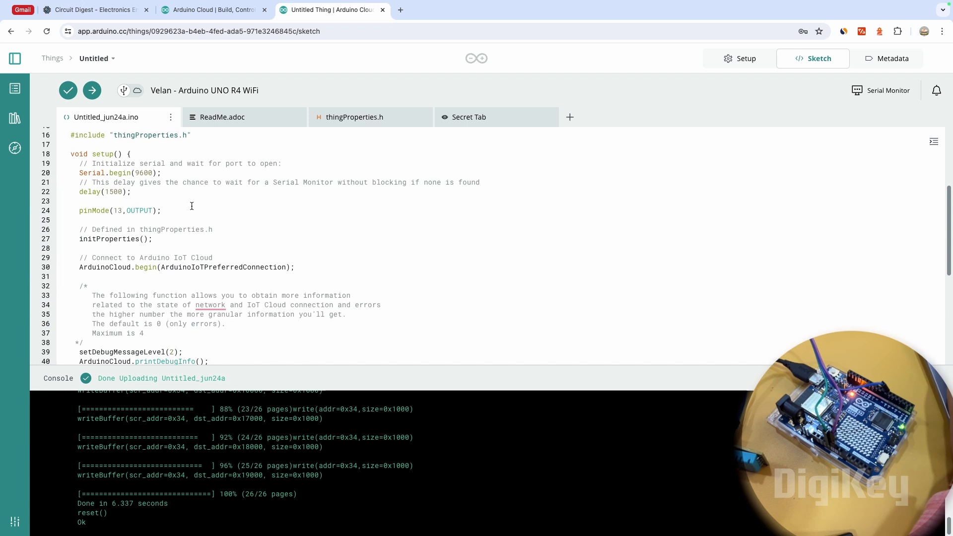
scroll(192, 206, down, 10)
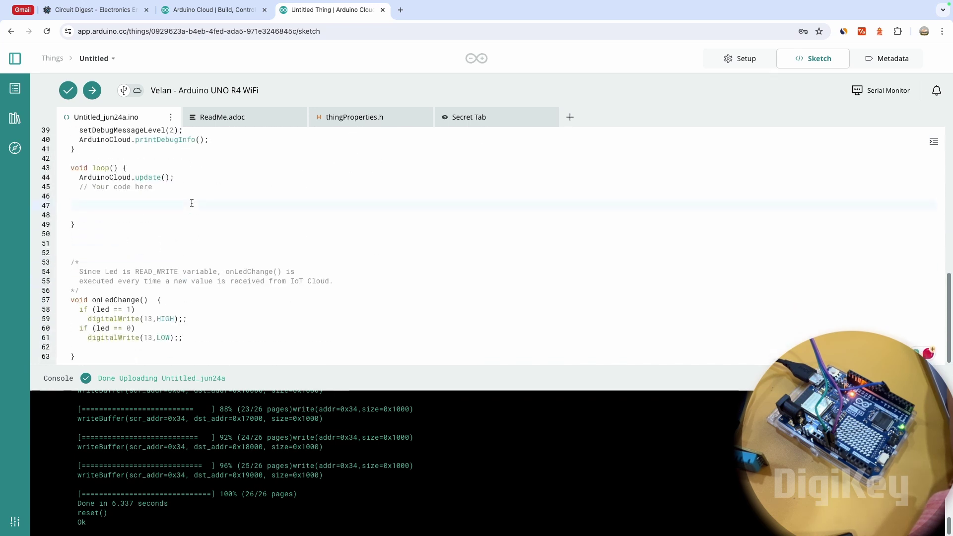
Step: Search the sketch libraries for dht11 and include the DHT11 library, version 2.1.0, in the sketch
click(5, 120)
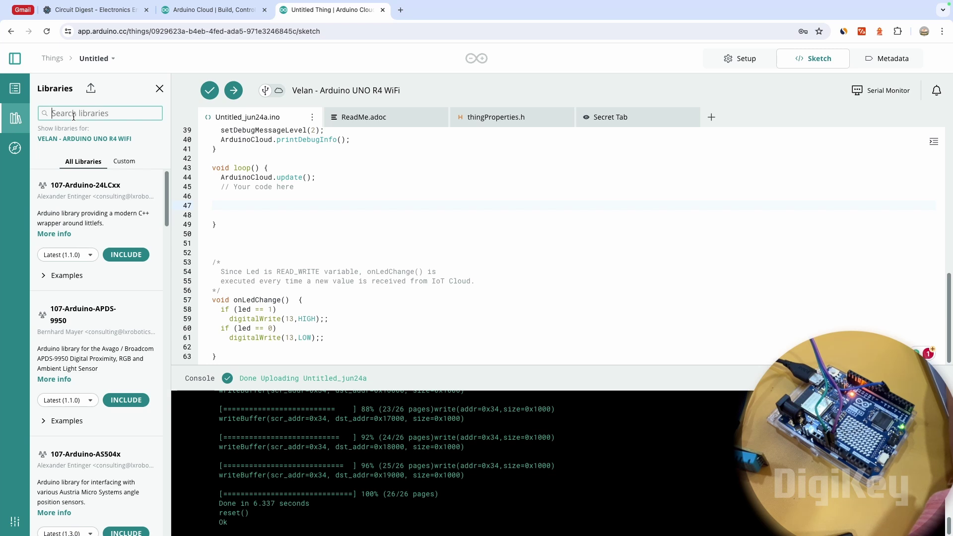
text(dht11)
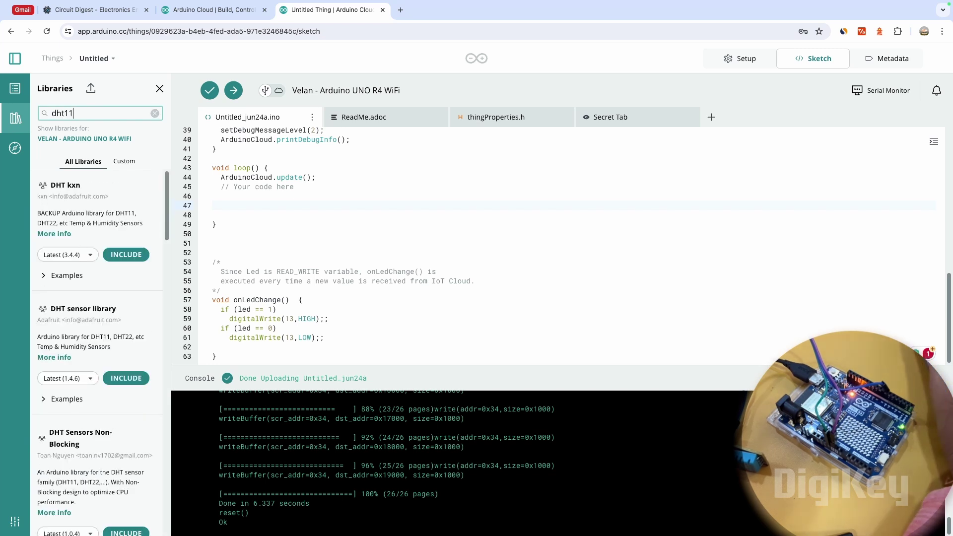
click(126, 255)
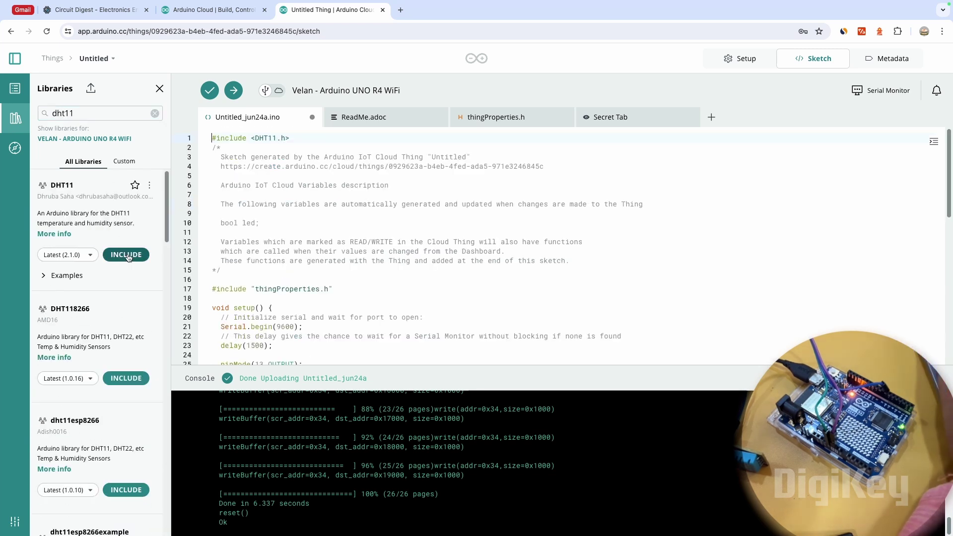
Step: Check the DHT11.h include line and open the DHT11 library's ReadTemperature example
drag(295, 138, 207, 137)
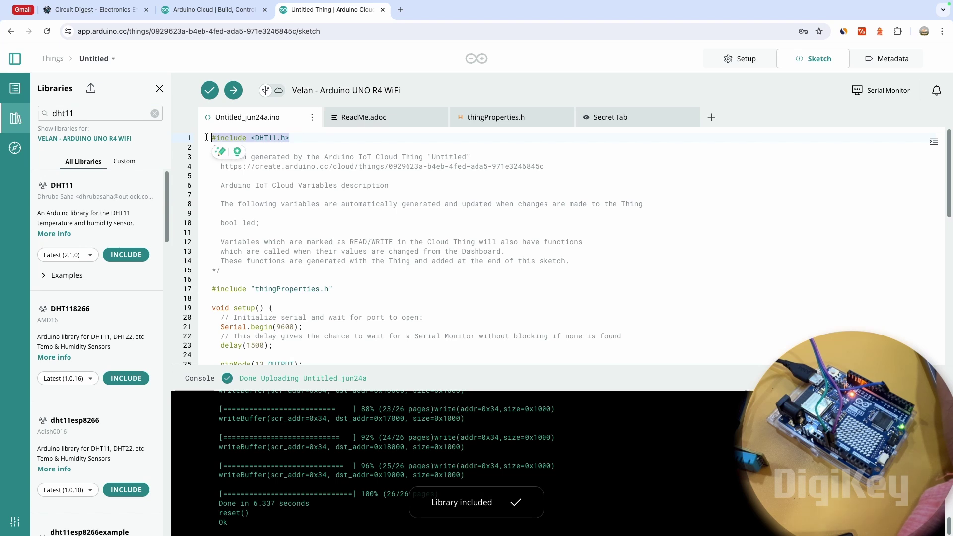
click(58, 276)
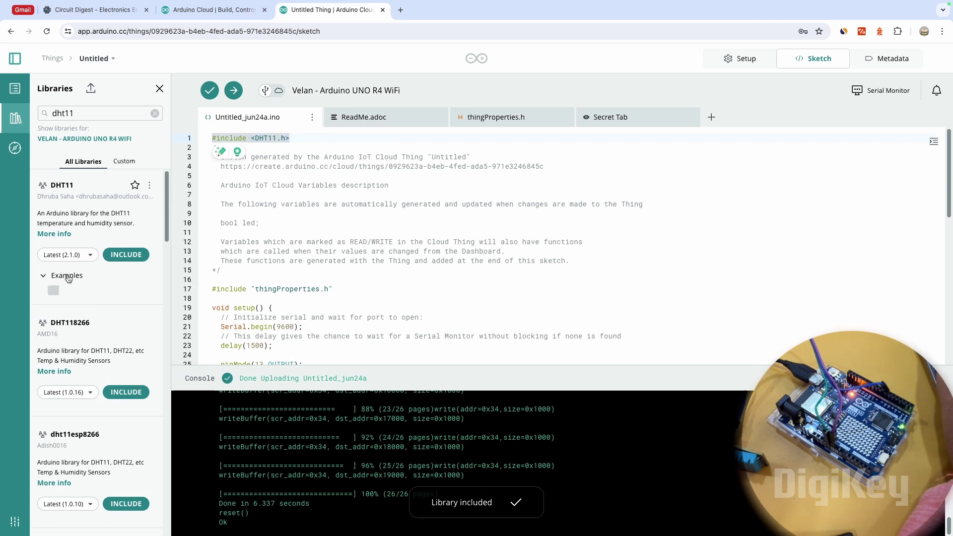
click(91, 322)
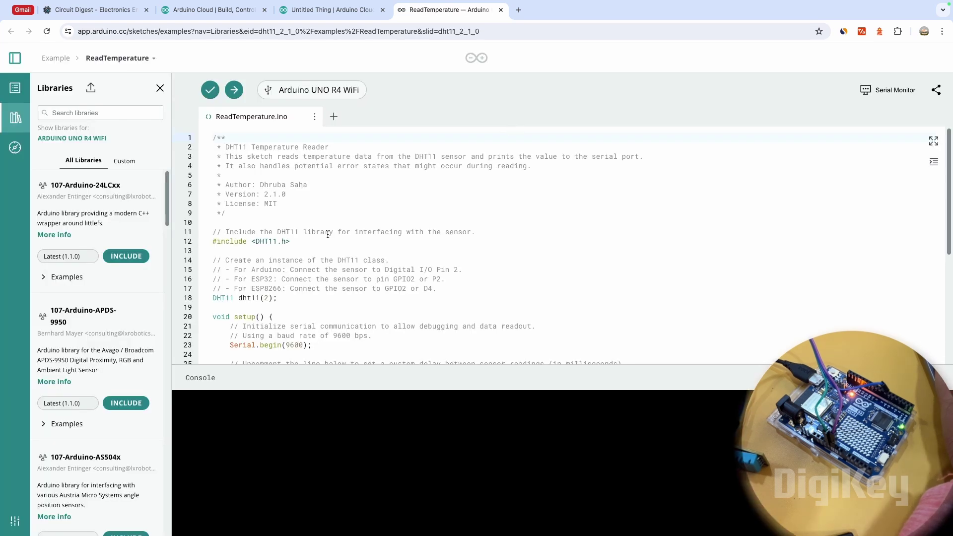
Step: Copy the sensor declaration DHT11 dht11(2); from the ReadTemperature example into the Untitled Thing's sketch
scroll(319, 270, down, 5)
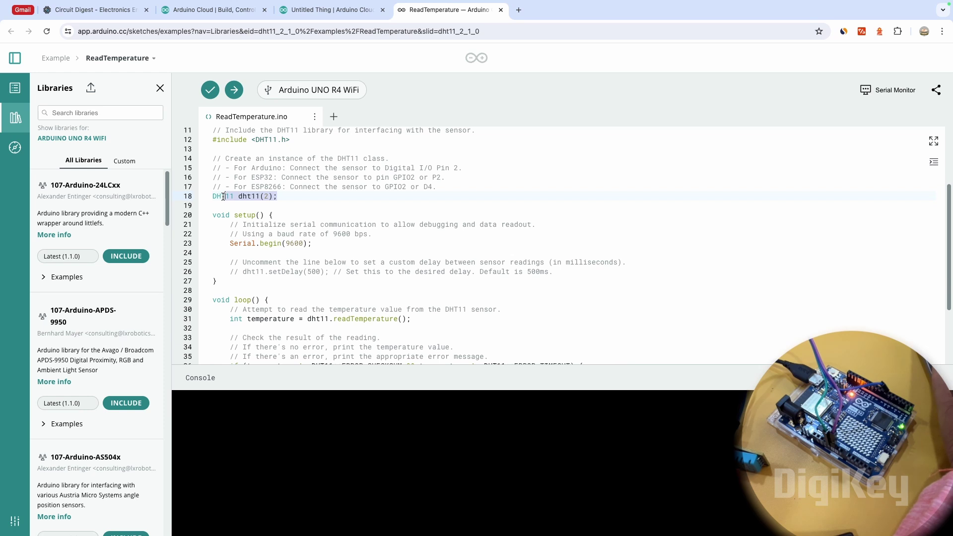
drag(223, 196, 213, 196)
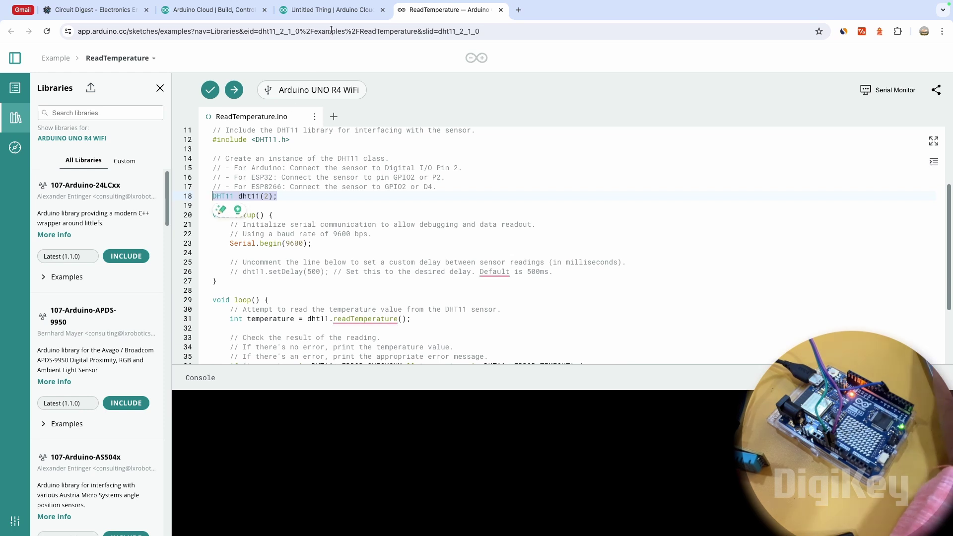
click(332, 10)
scroll(283, 222, down, 5)
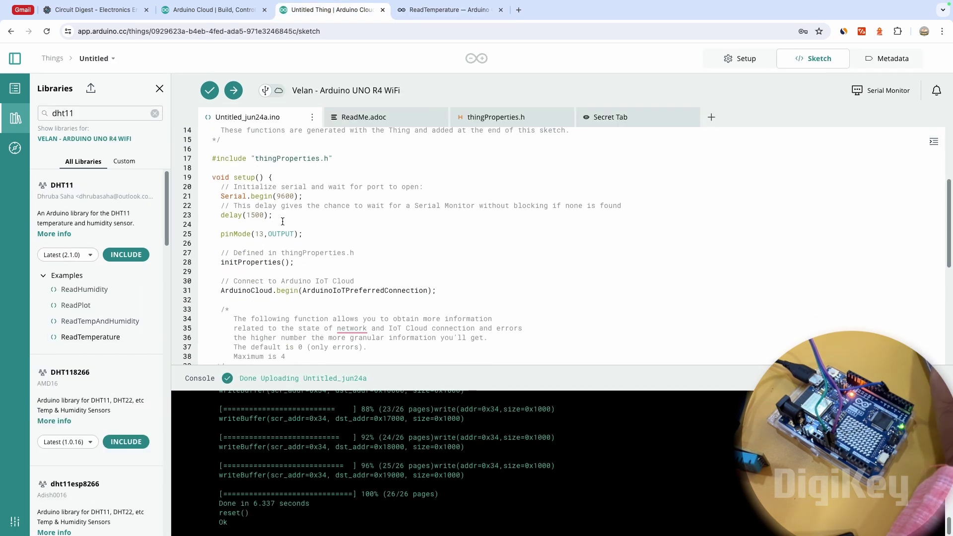
Step: Copy the line int temperature = dht11.readTemperature(); from the ReadTemperature example into the Thing sketch's loop()
key(ctrl+Tab)
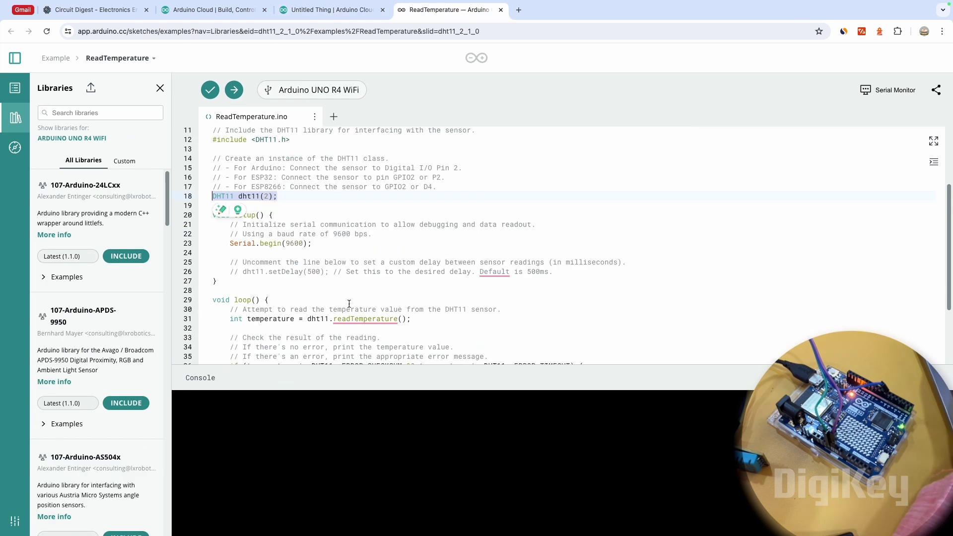
drag(412, 243, 229, 243)
key(ctrl+c)
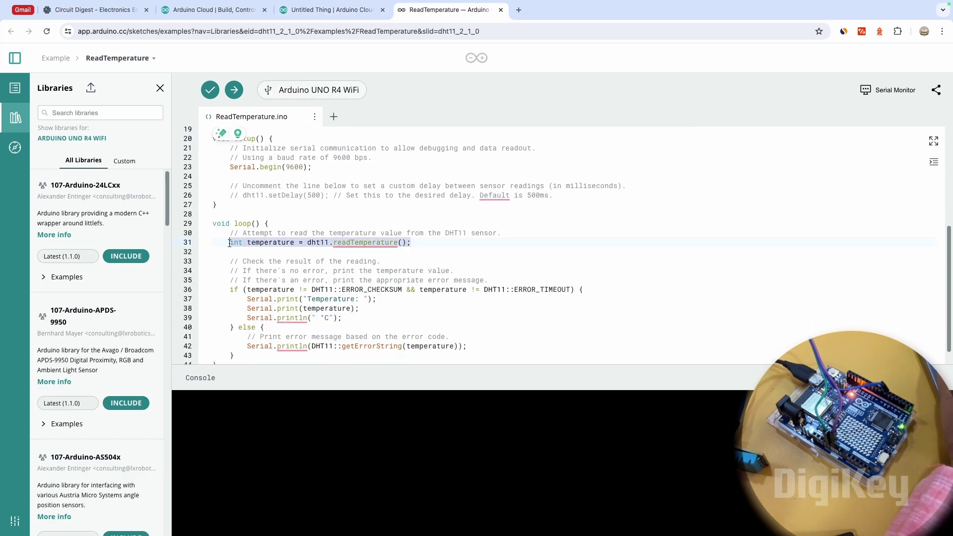
key(ctrl+shift+Tab)
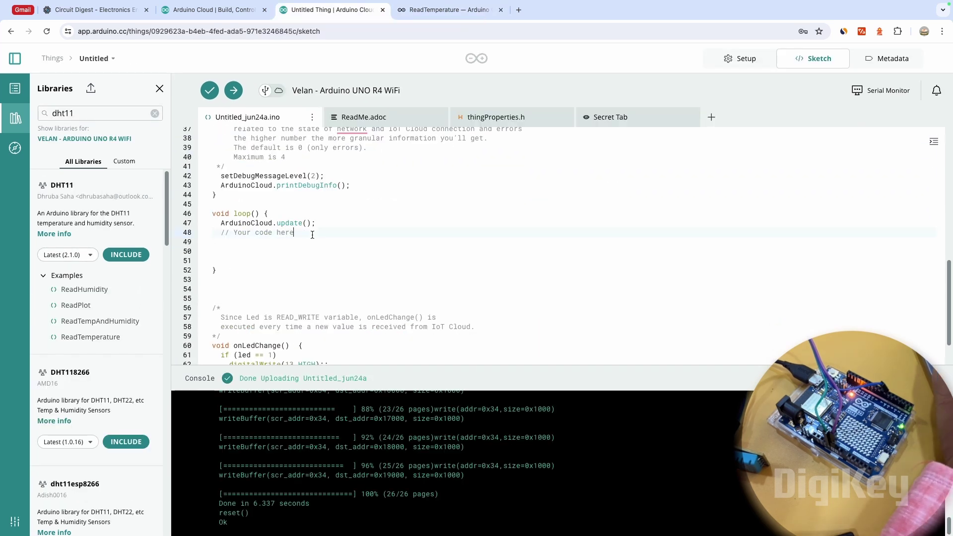
key(Return)
key(ctrl+v)
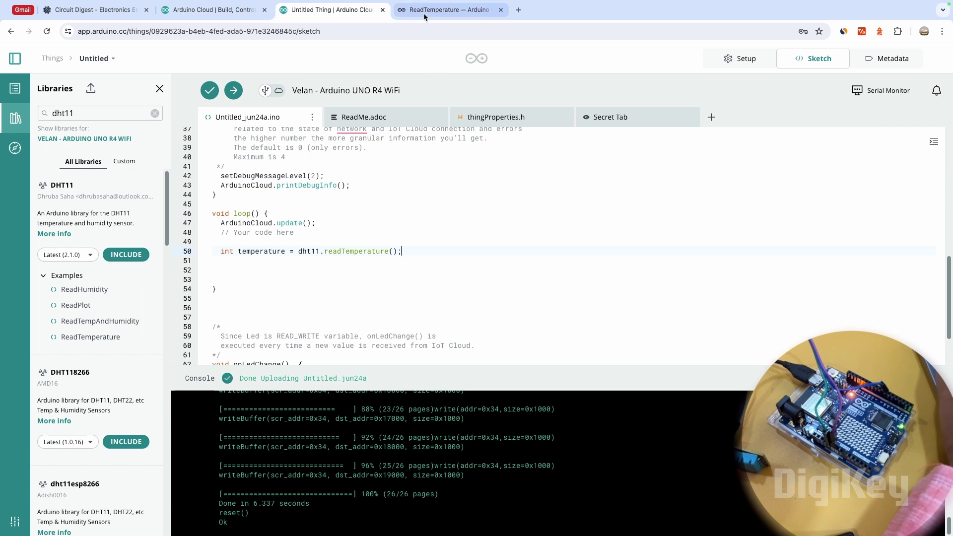
Step: Copy the example's two Serial.print lines for the temperature into loop() and change the first one to Serial.println
click(449, 10)
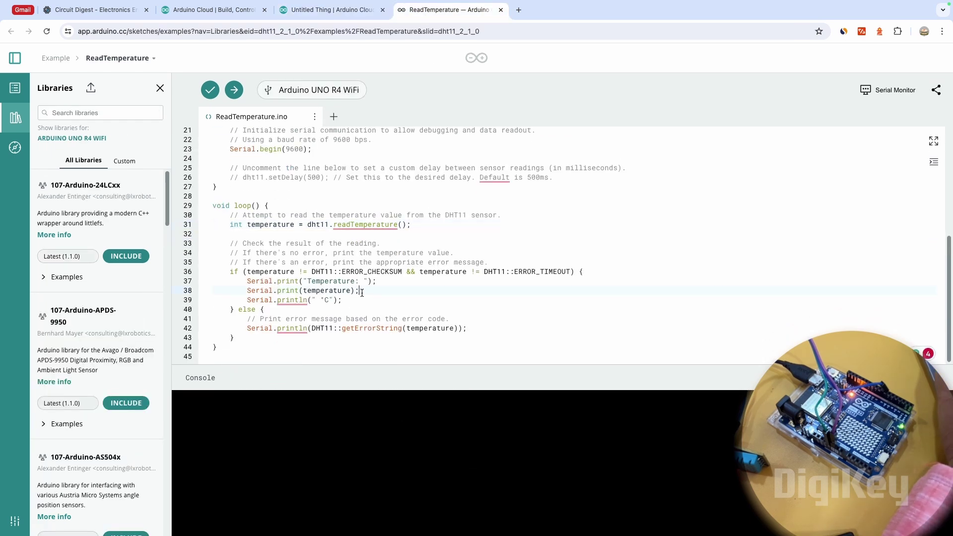
drag(358, 291, 247, 281)
key(ctrl+c)
key(ctrl+shift+Tab)
key(ctrl+v)
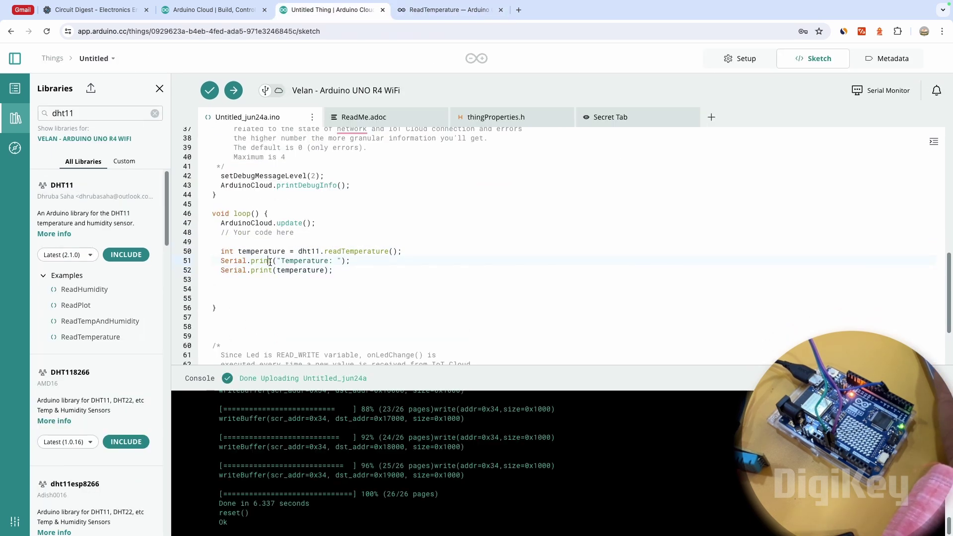
text(ln)
Step: Add delay(2000); below the temperature print lines in loop()
key(ctrl+Tab)
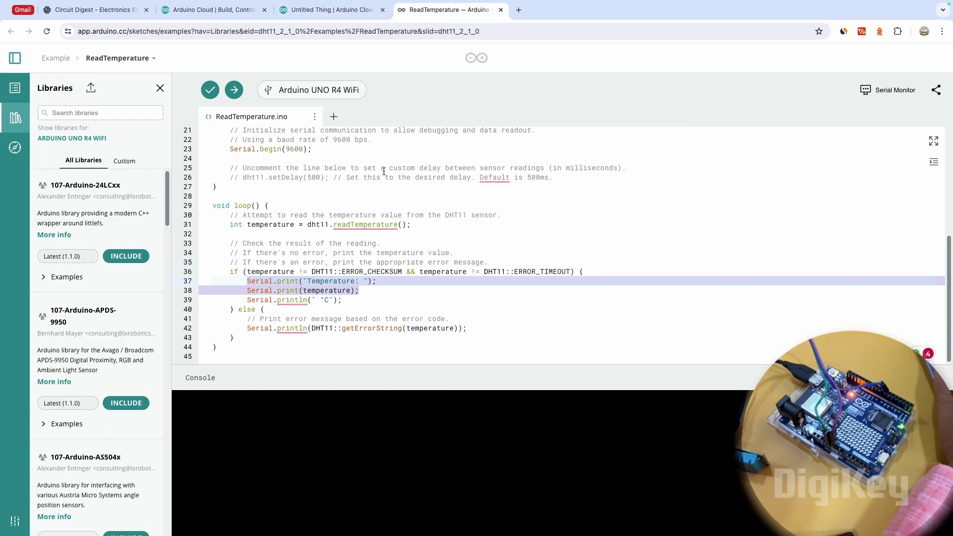
key(ctrl+shift+Tab)
click(334, 270)
key(Return)
key(Return)
text(dela)
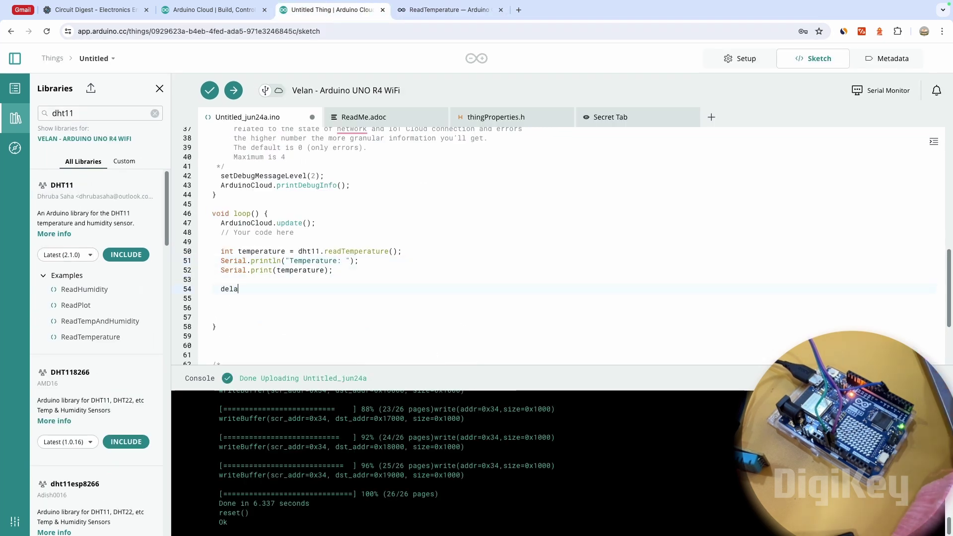
text(y(2000);)
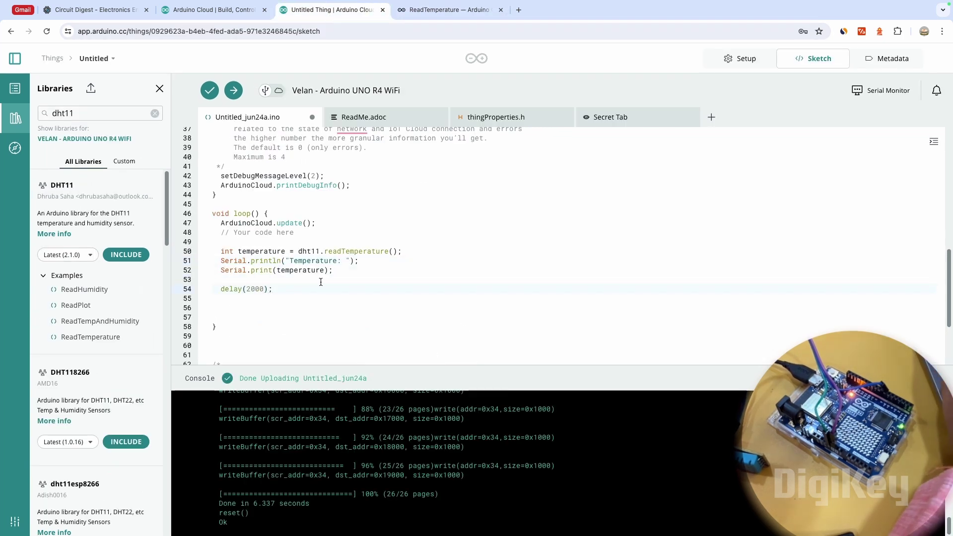
double_click(268, 252)
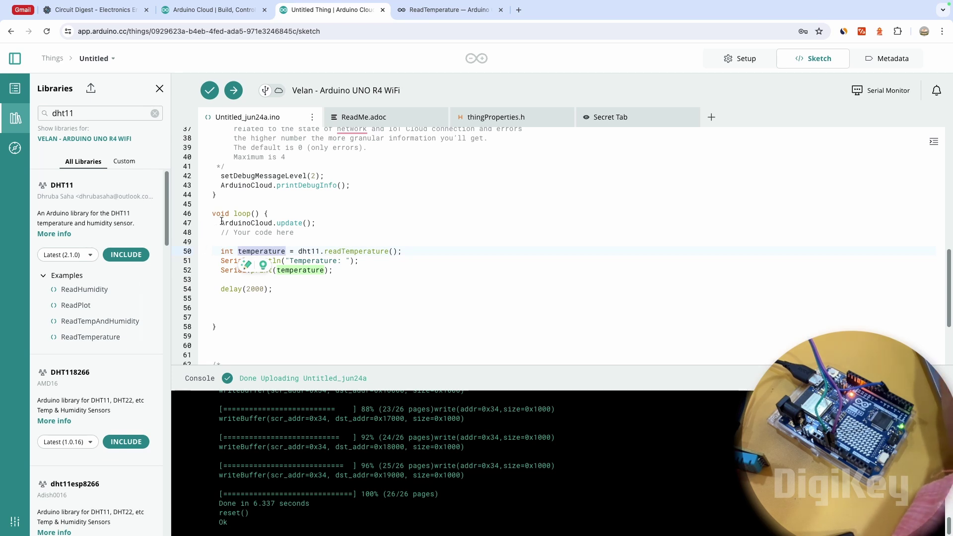
scroll(292, 298, down, 3)
scroll(292, 298, up, 2)
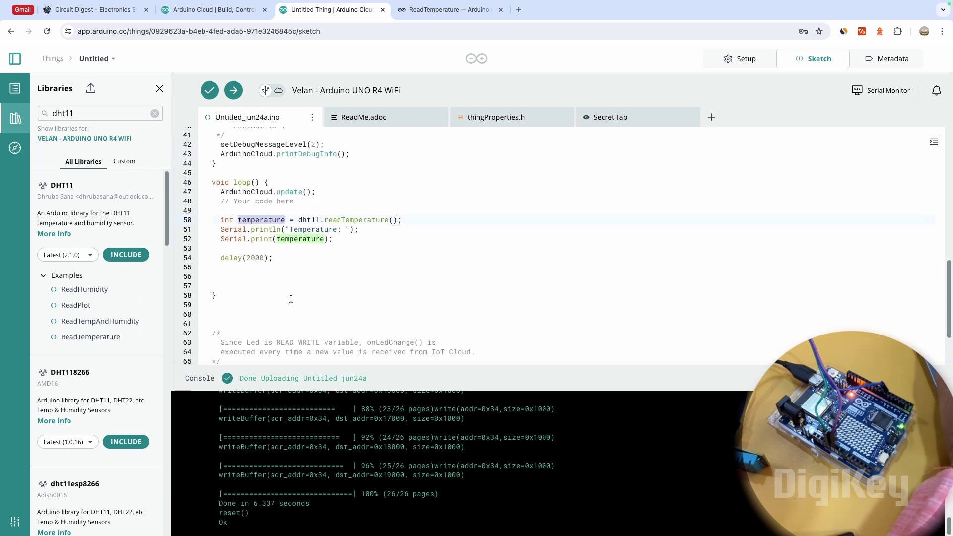
Step: Open the Dashboards list in a separate browser tab and open the Untitled dashboard for editing
click(237, 8)
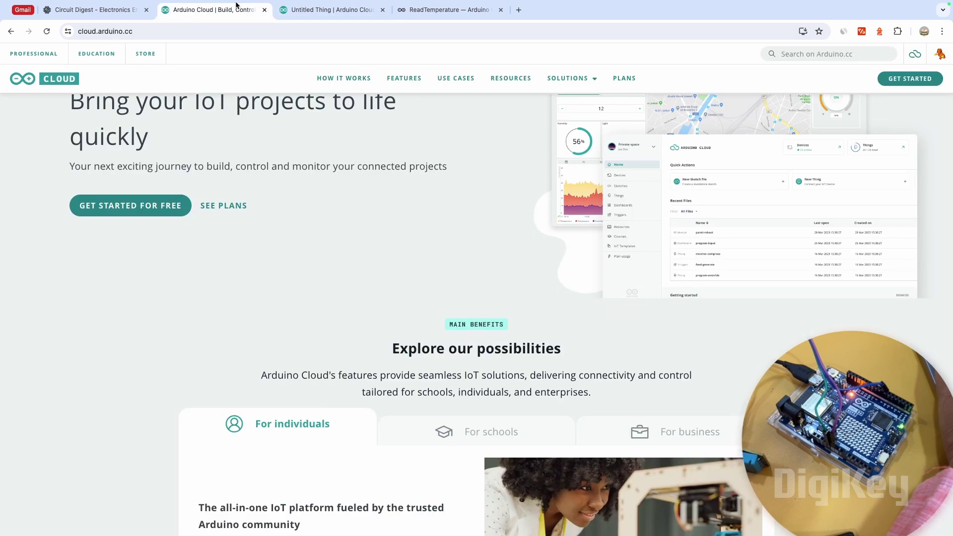
click(322, 12)
click(15, 58)
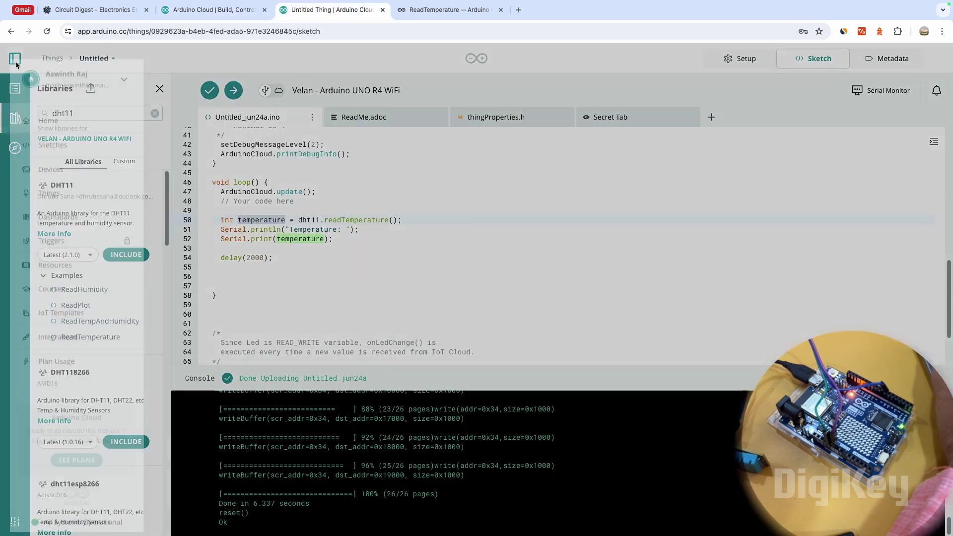
click(58, 211)
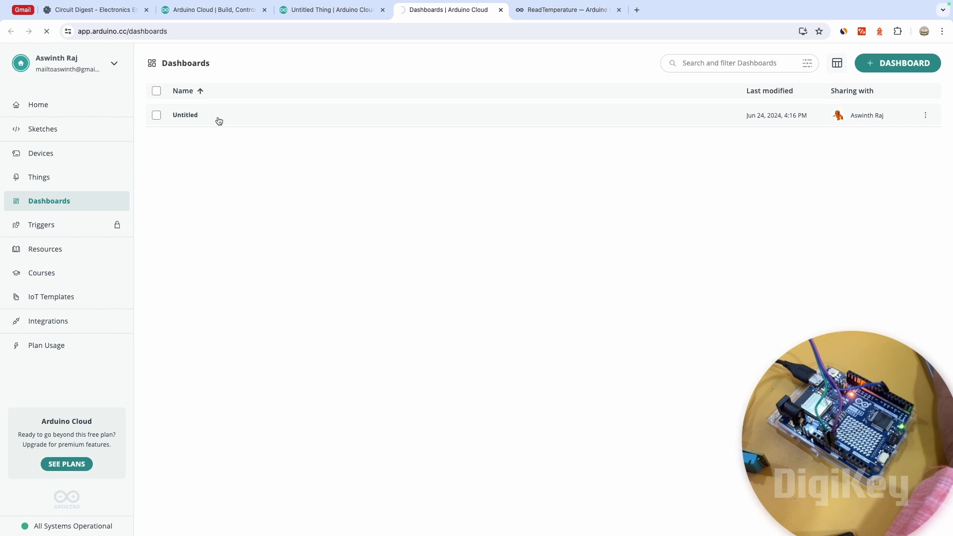
click(218, 120)
Step: Browse the available dashboard widgets and add a Gauge from the Visualisation category
scroll(268, 246, down, 5)
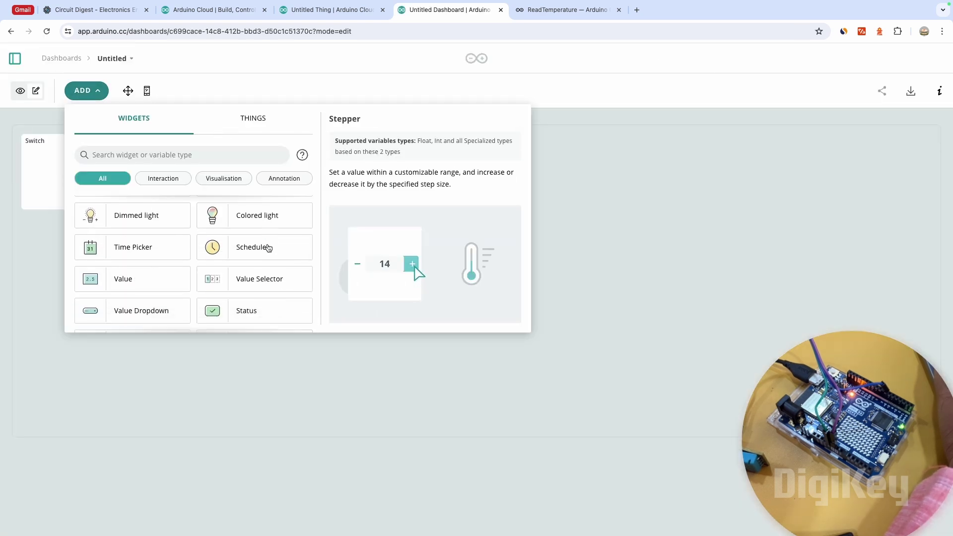
scroll(269, 248, up, 5)
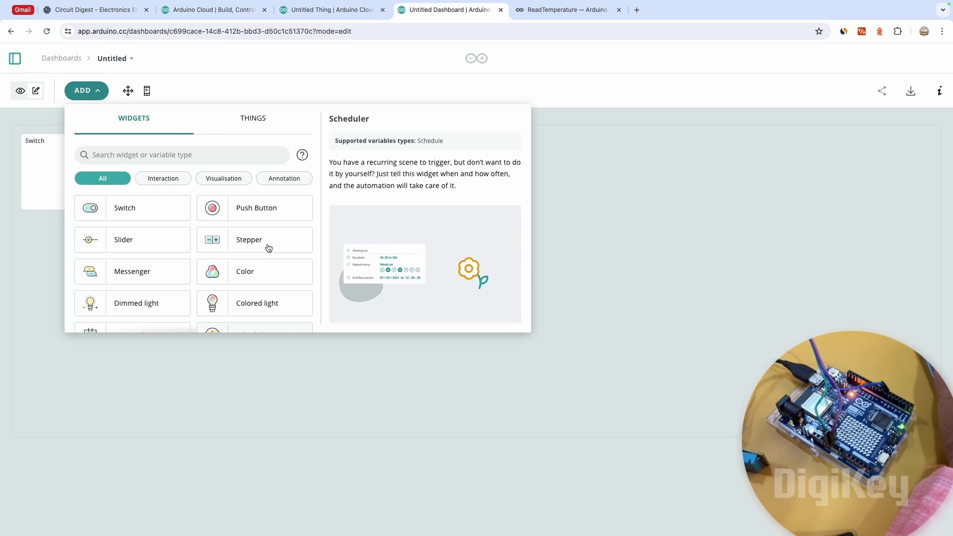
click(221, 179)
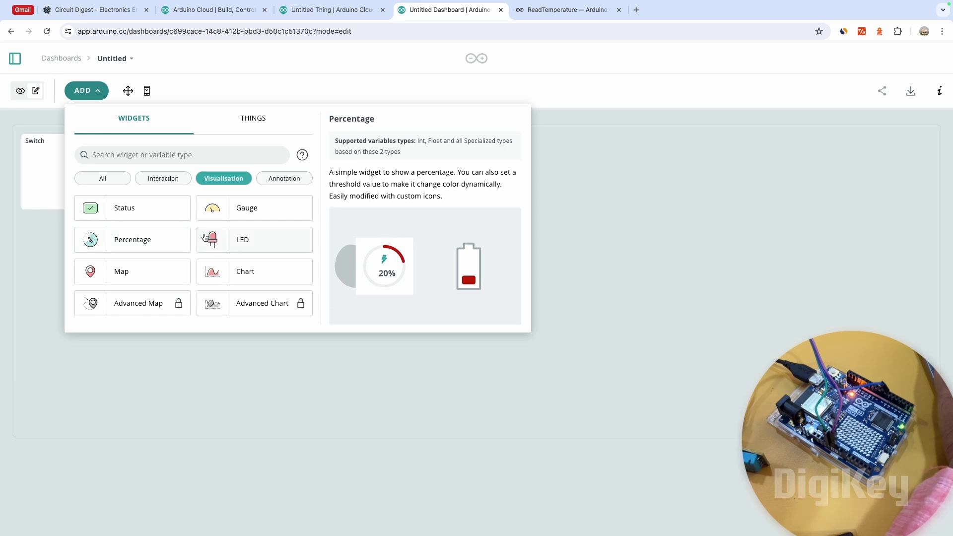
click(265, 211)
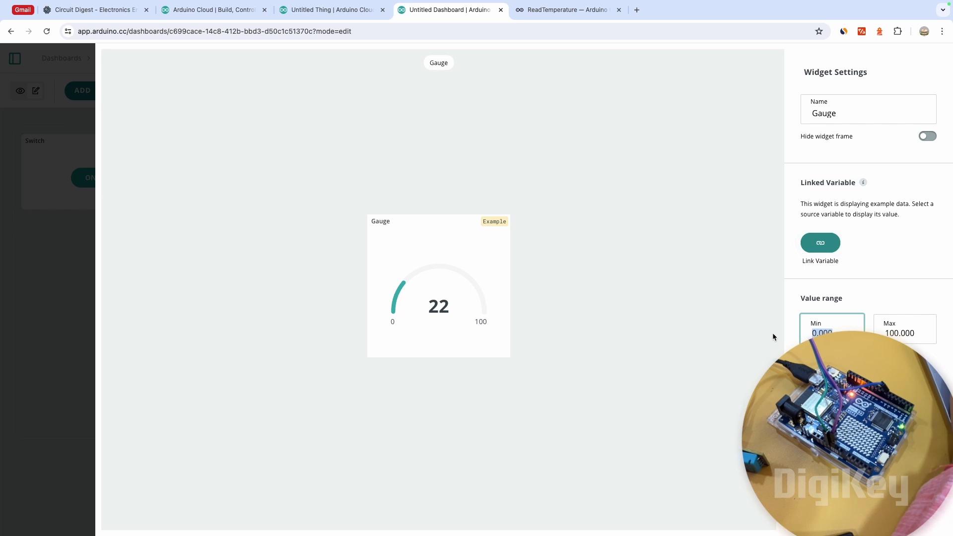
Step: Set the gauge's value range to 5 to 40 and name the widget Temperature (*C)
text(5)
key(Tab)
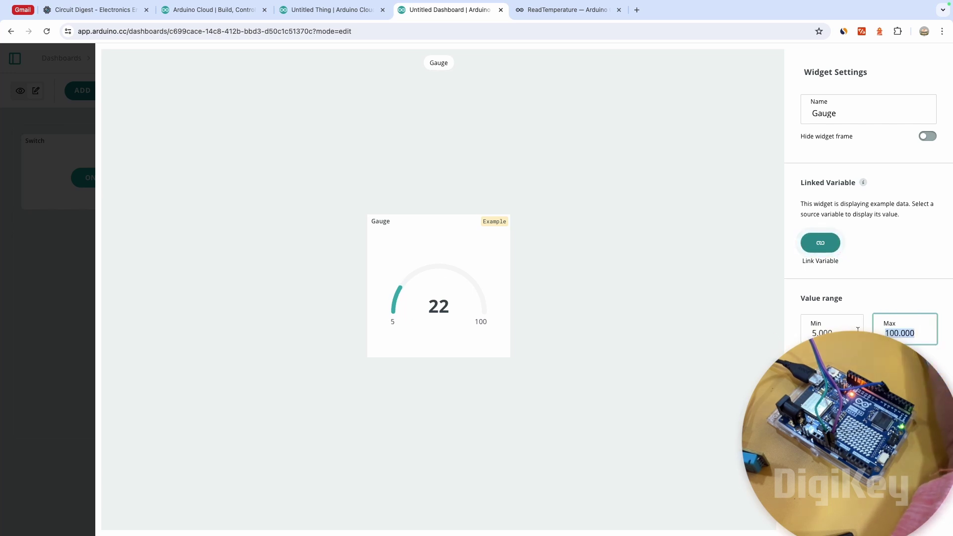
text(40)
click(860, 159)
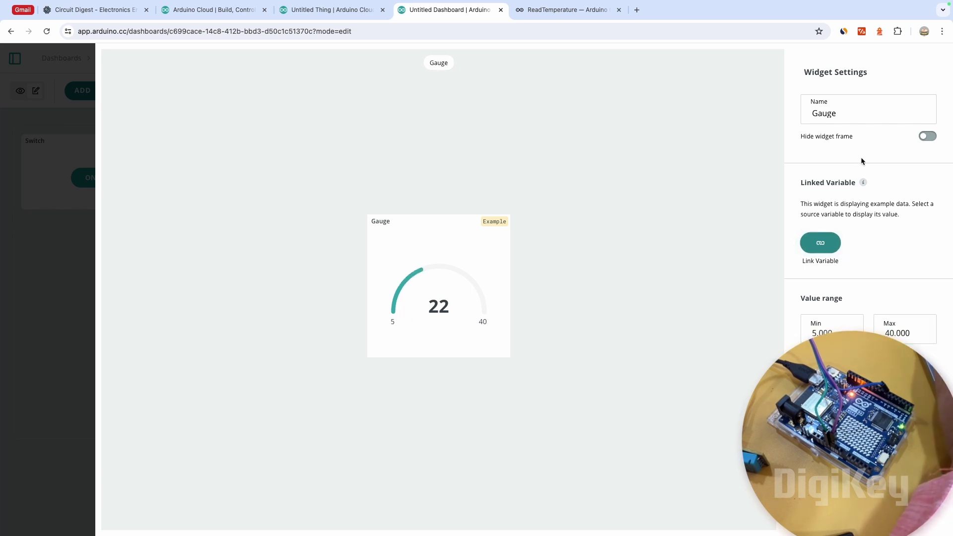
double_click(824, 113)
text(Temperature (*C))
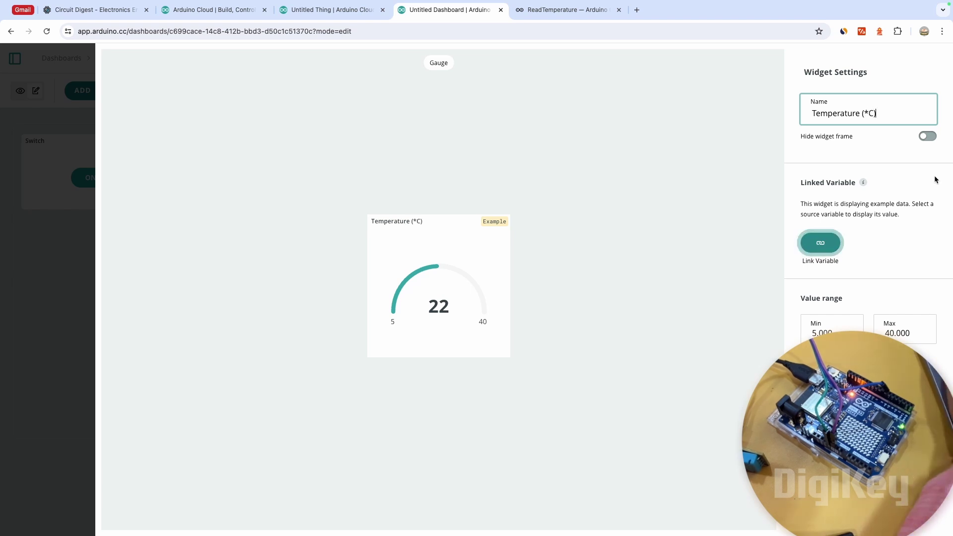
Step: Start a new cloud variable in the Untitled Thing, named temperature with the Integer Number type
click(348, 31)
click(344, 15)
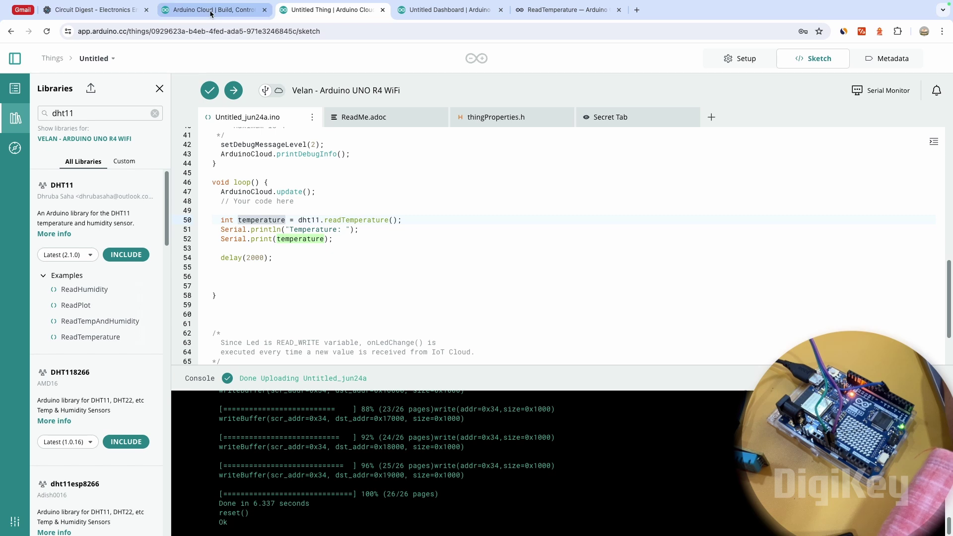
scroll(497, 249, down, 3)
click(742, 59)
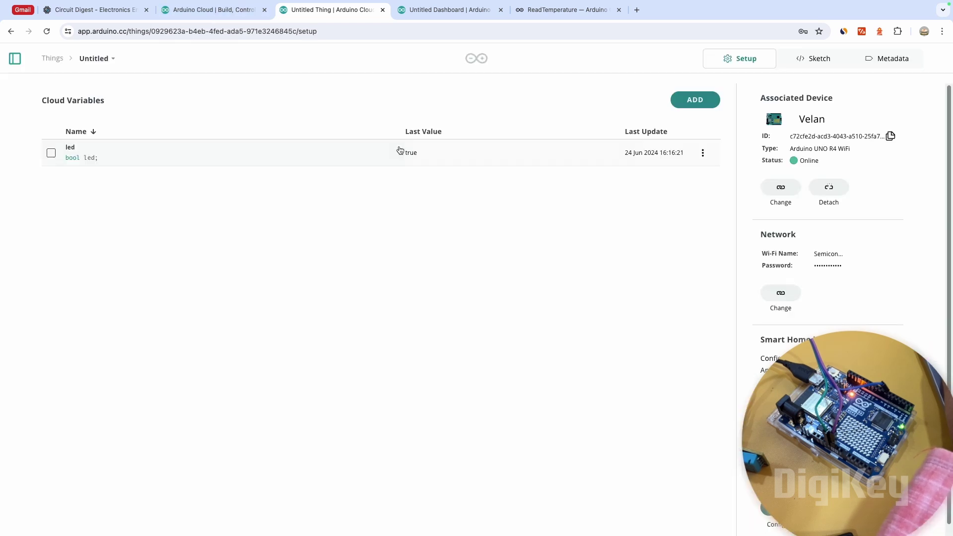
click(716, 97)
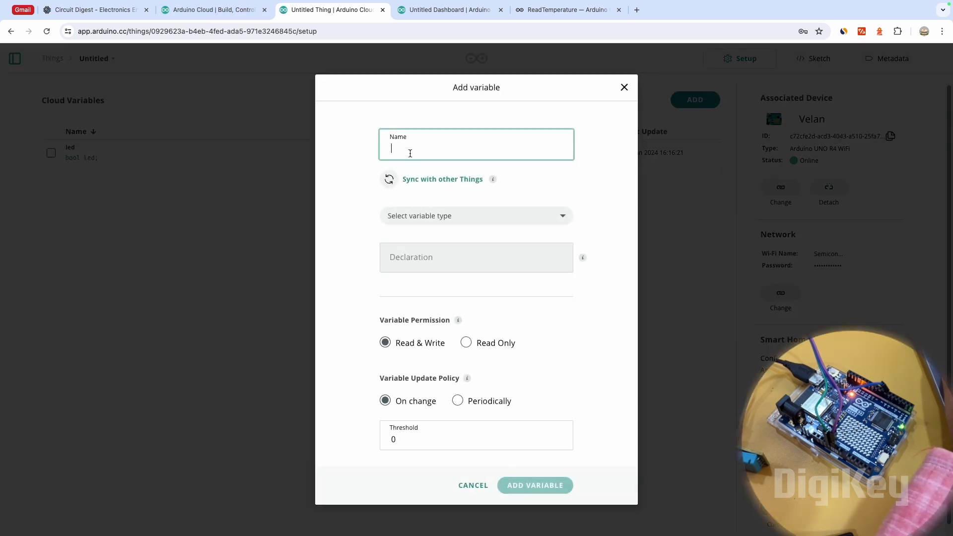
text(temperature)
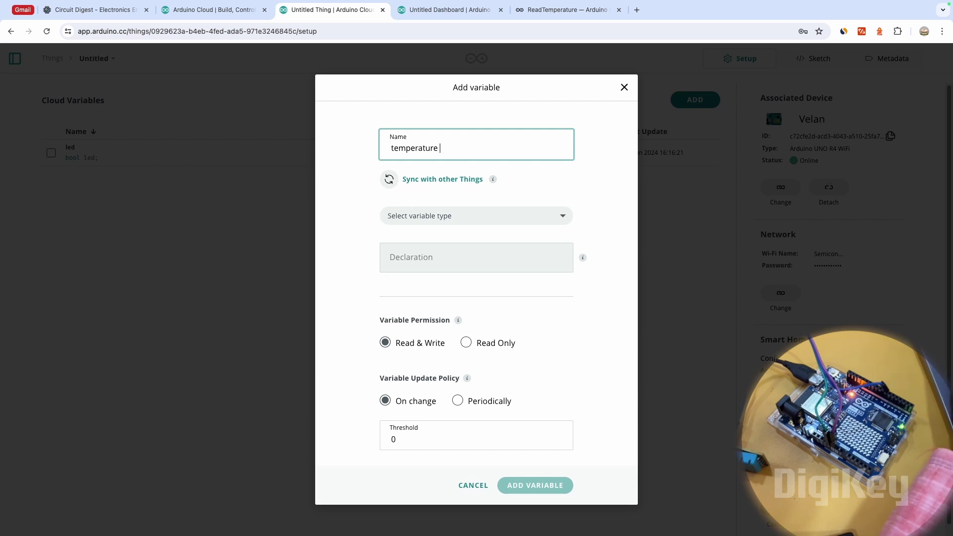
key(BackSpace)
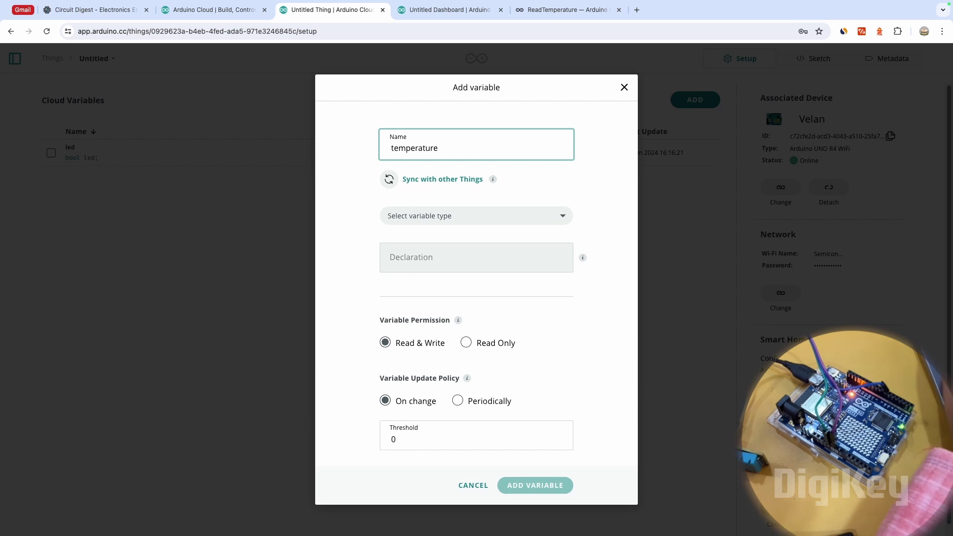
click(452, 221)
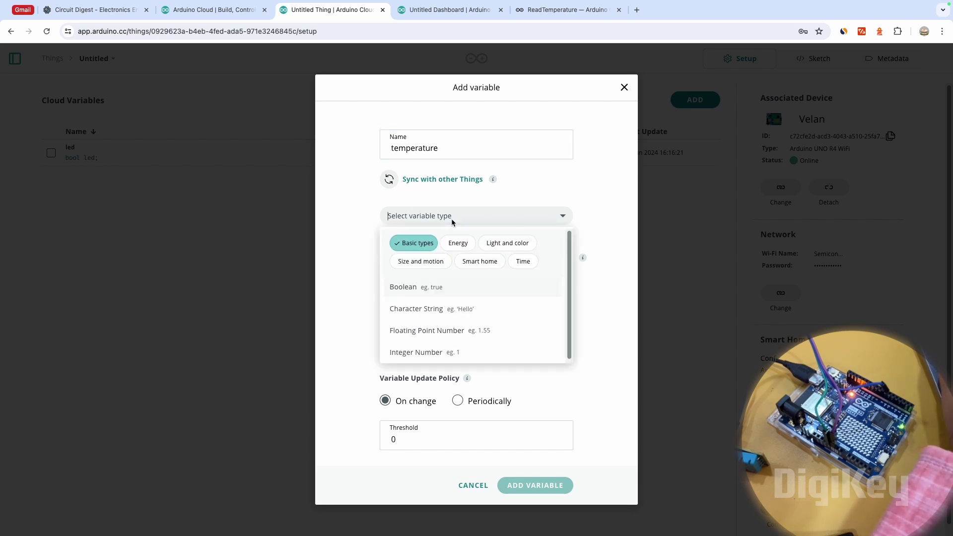
click(437, 352)
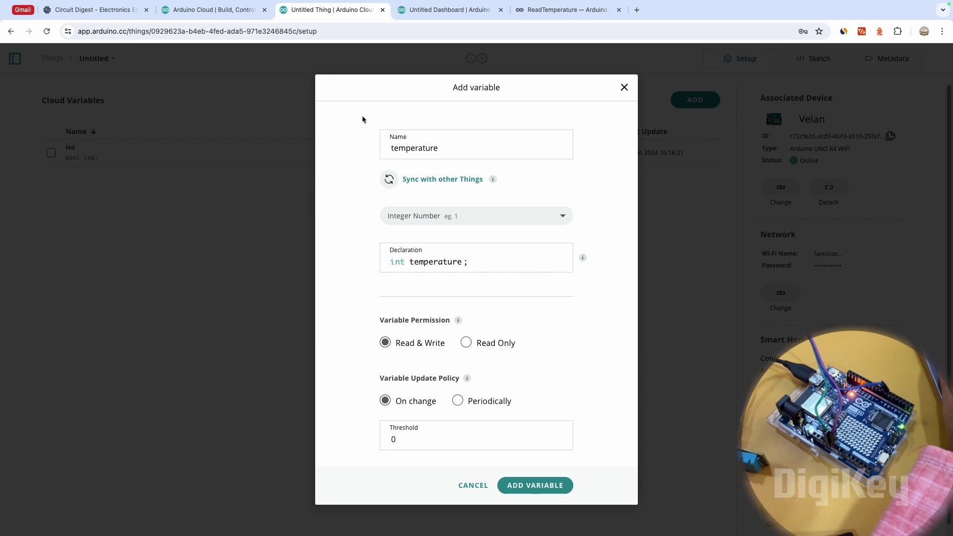
Step: Set the temperature variable's update policy to Periodically every 2 s and add it to the Untitled Thing
click(213, 10)
click(417, 11)
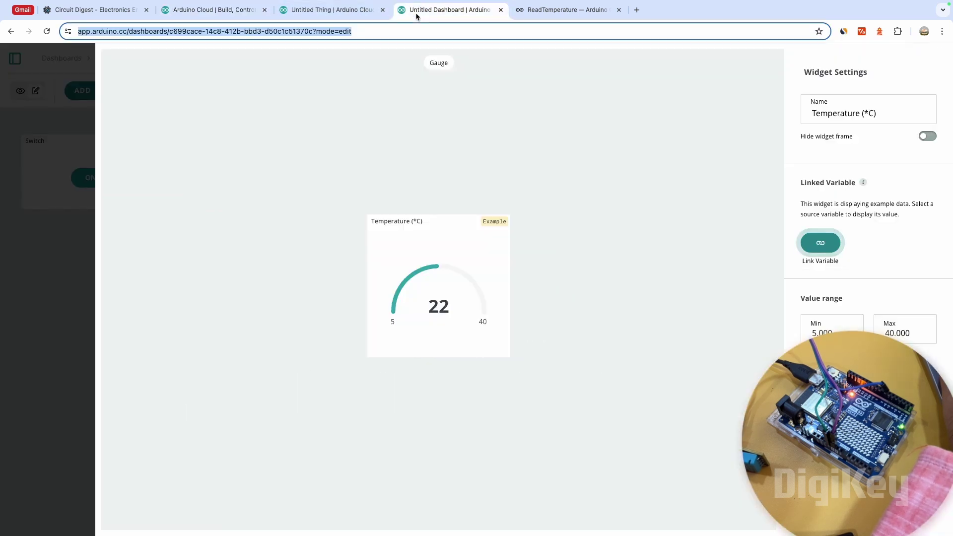
click(351, 11)
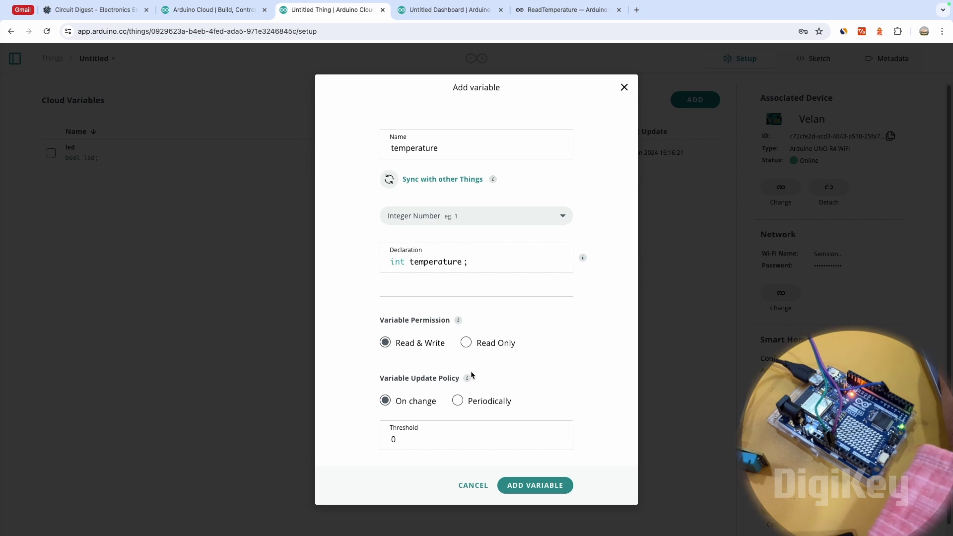
double_click(458, 402)
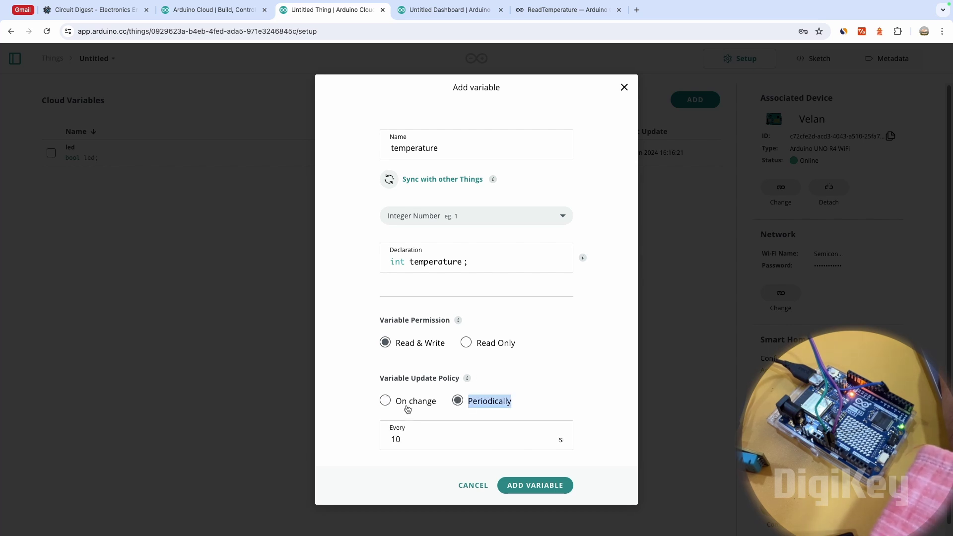
double_click(416, 443)
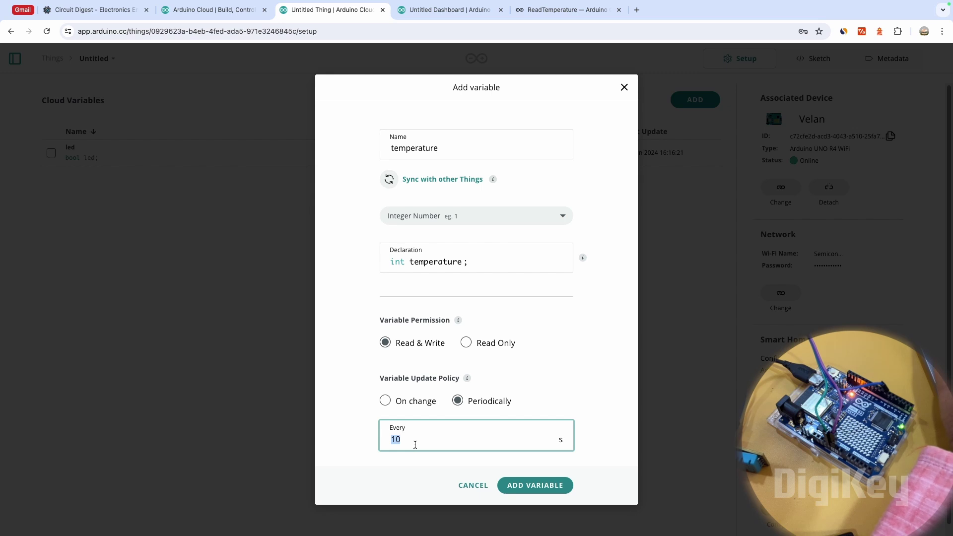
text(2)
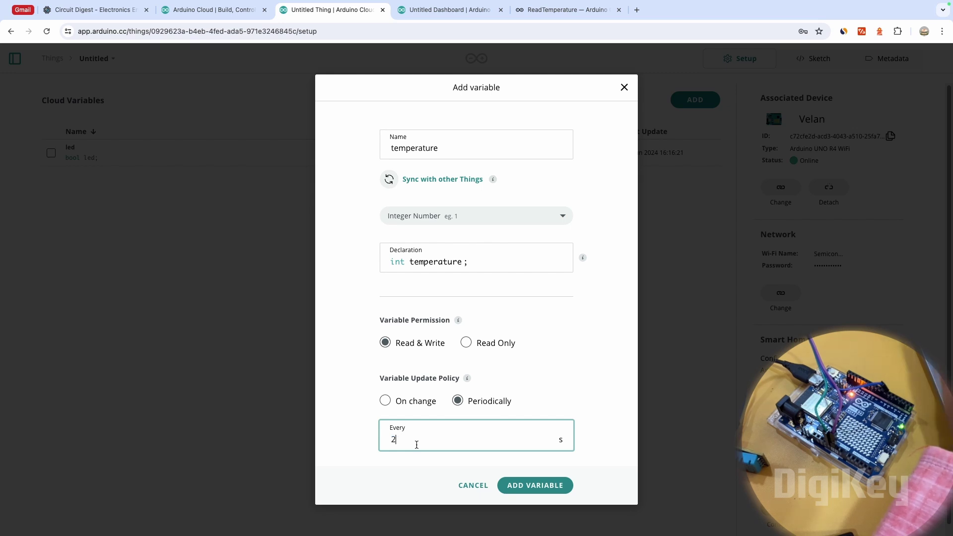
click(536, 486)
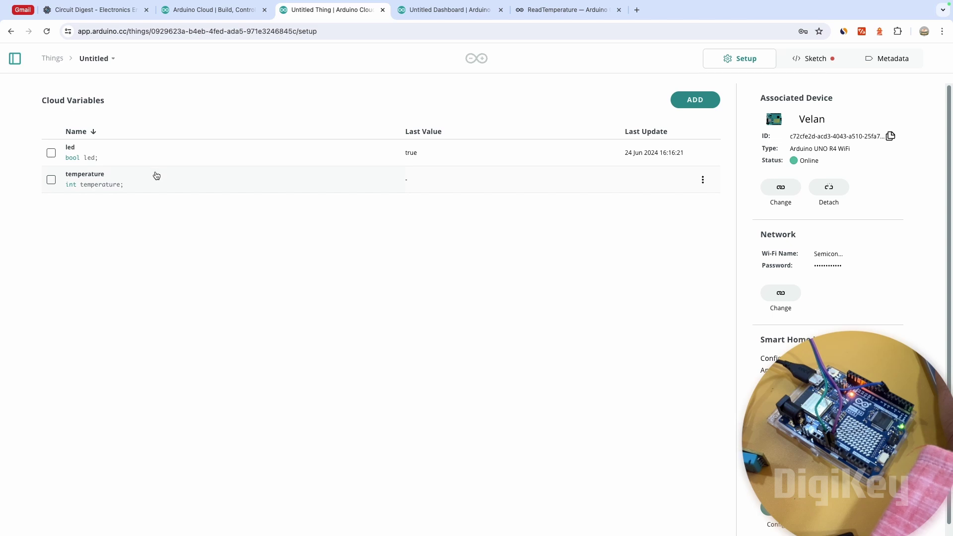
Step: Link the Temperature (*C) gauge to the Untitled Thing's temperature variable and finish the widget settings
click(449, 12)
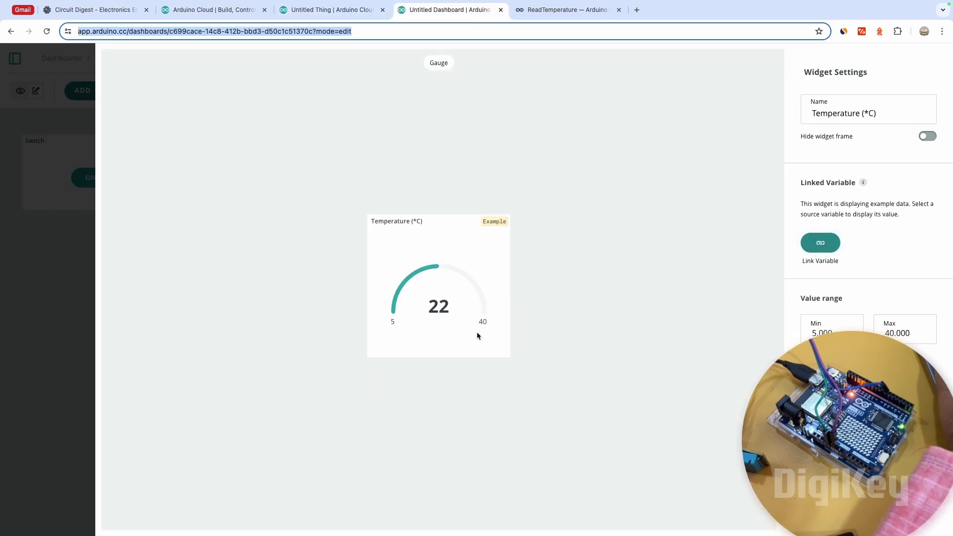
click(832, 243)
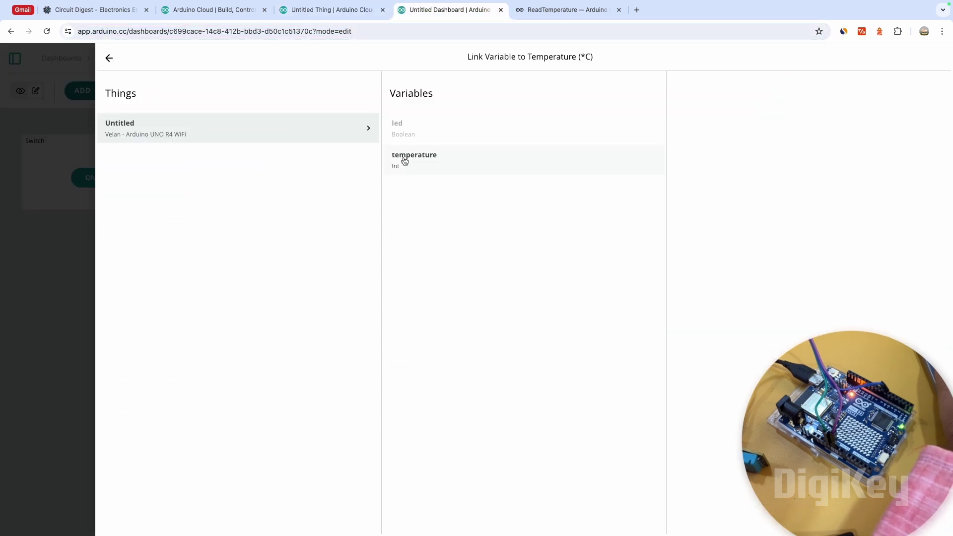
click(405, 160)
click(868, 247)
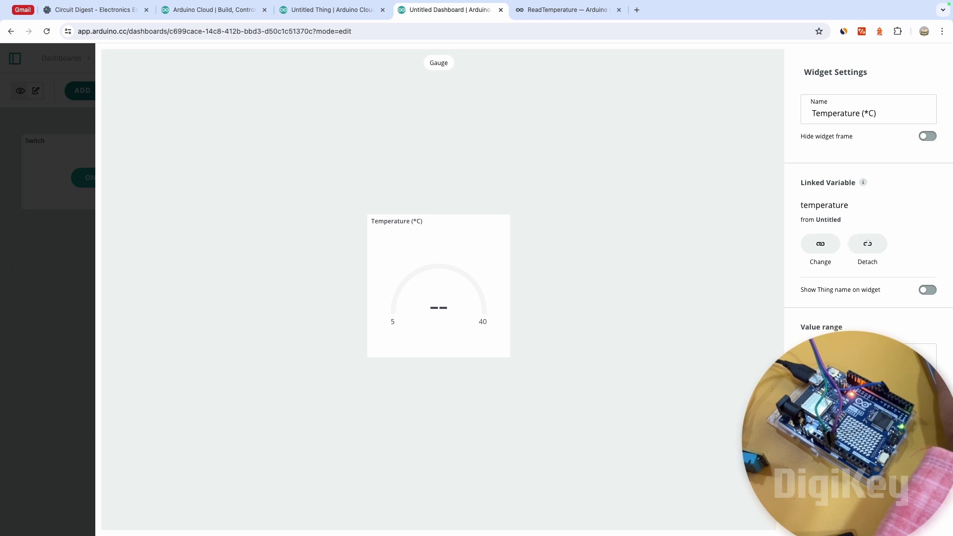
key(Escape)
Step: Open the Untitled Thing's sketch and examine the generated onTemperatureChange() function and the loop() code
click(330, 10)
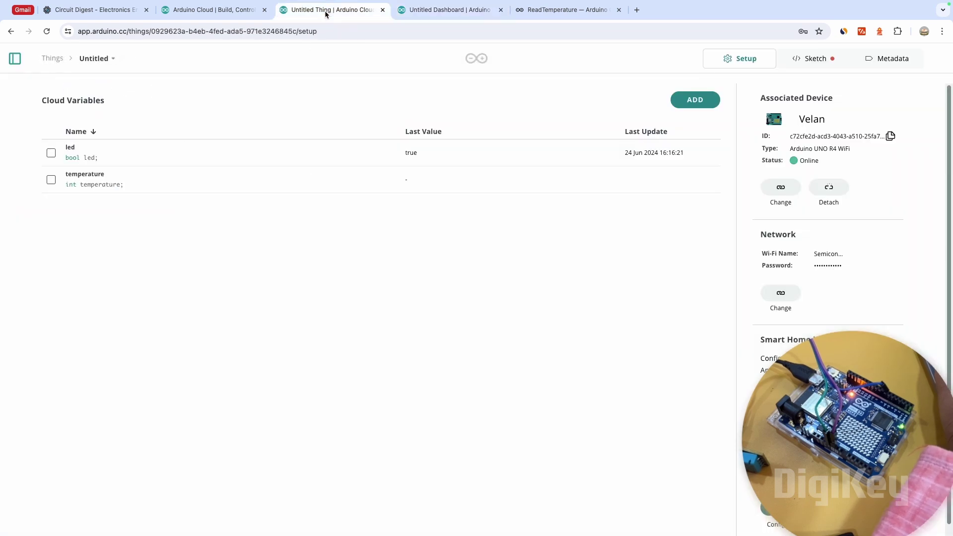
click(255, 10)
click(304, 9)
click(810, 60)
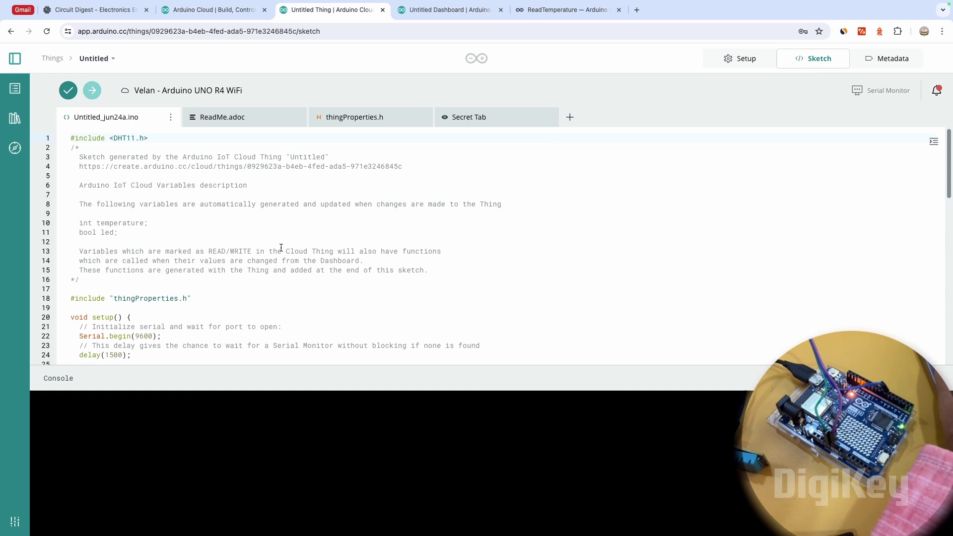
scroll(242, 302, down, 3)
scroll(242, 302, down, 15)
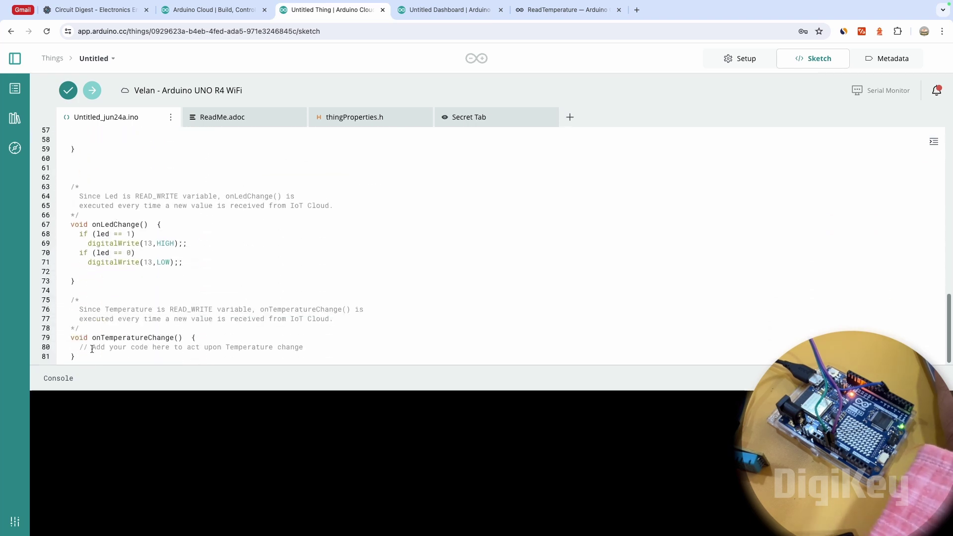
drag(81, 349, 314, 349)
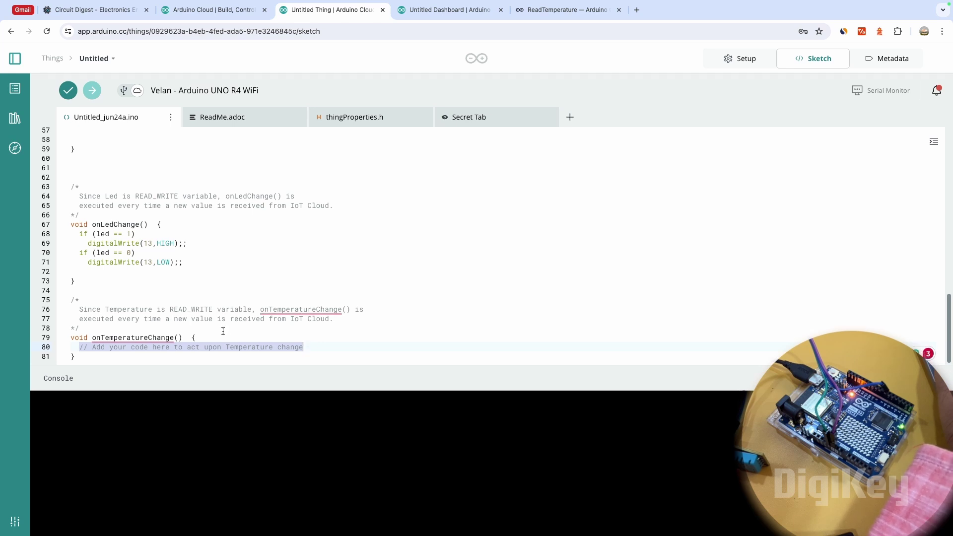
right_click(132, 339)
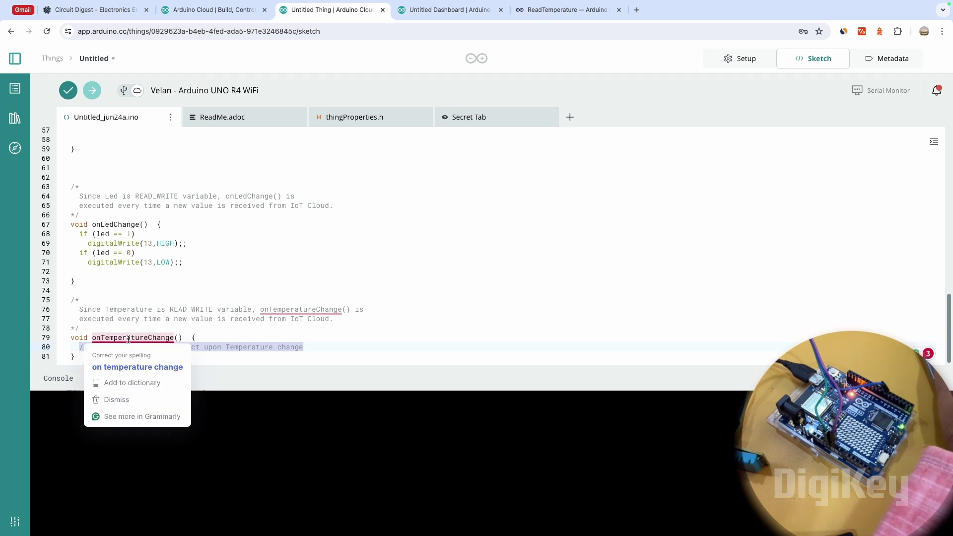
key(Escape)
scroll(202, 310, up, 8)
scroll(202, 310, down, 3)
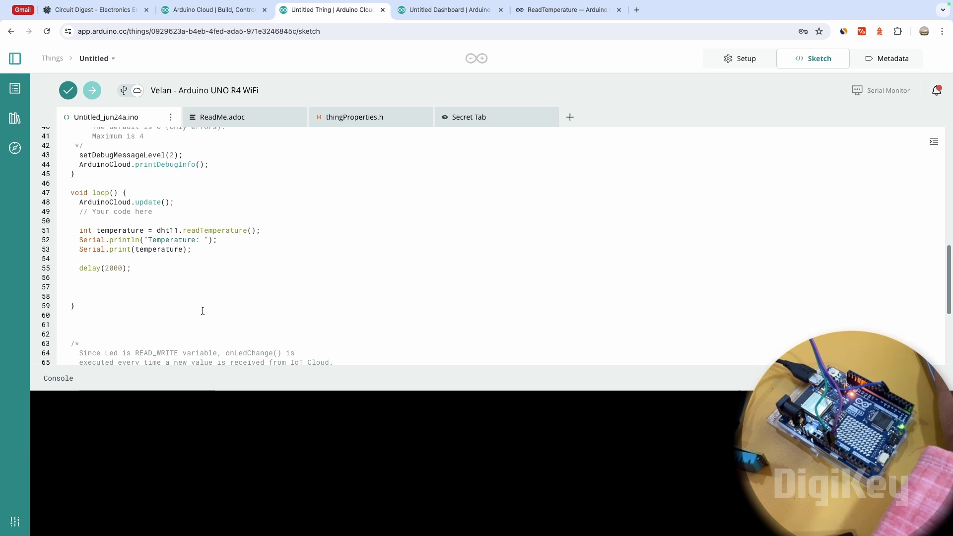
Step: Check the temperature declaration in thingProperties.h and remove the duplicate int keyword before temperature in the sketch's loop()
double_click(113, 232)
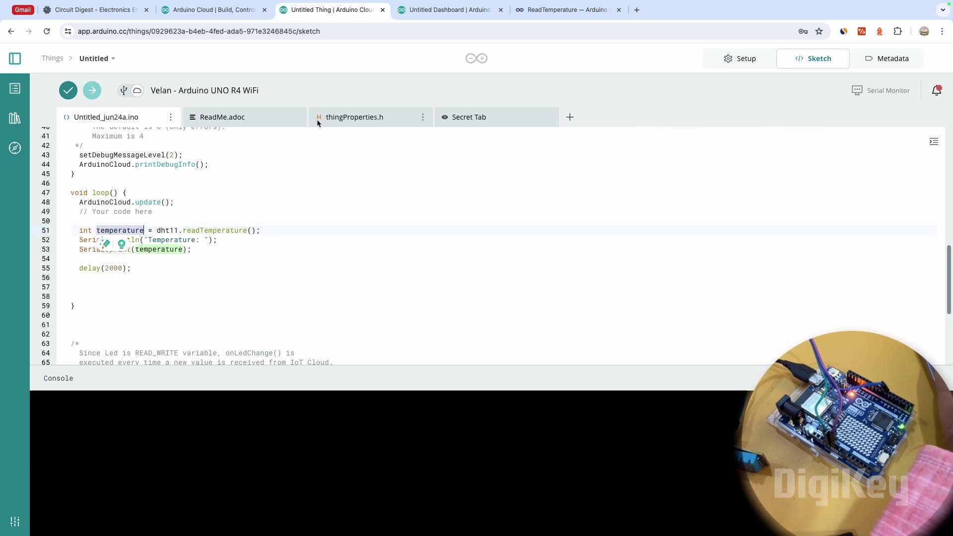
click(347, 120)
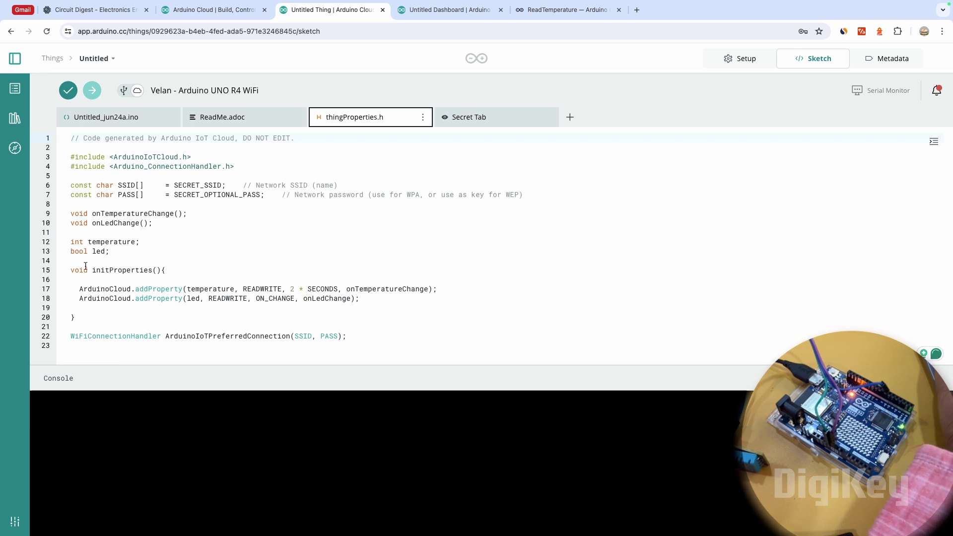
double_click(109, 242)
click(134, 118)
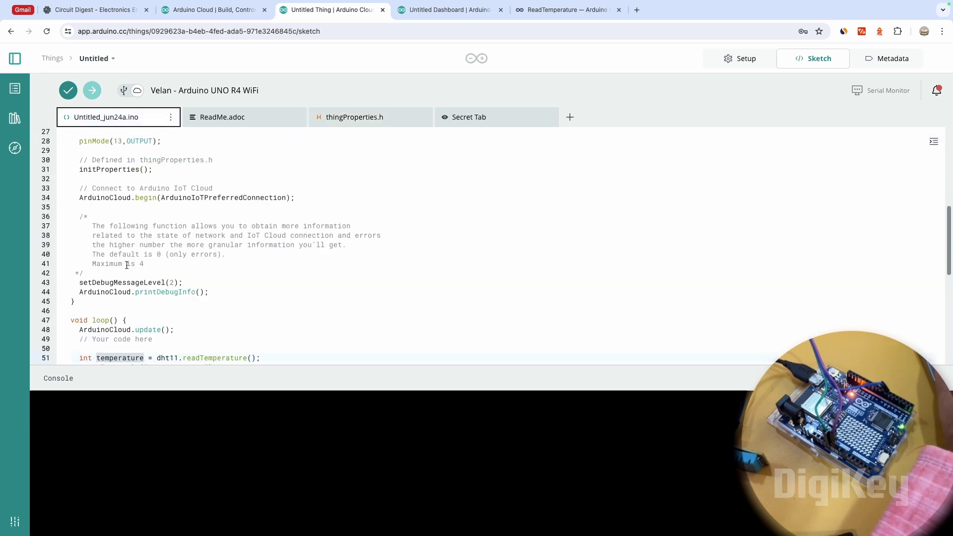
key(BackSpace)
key(BackSpace)
key(BackSpace)
key(BackSpace)
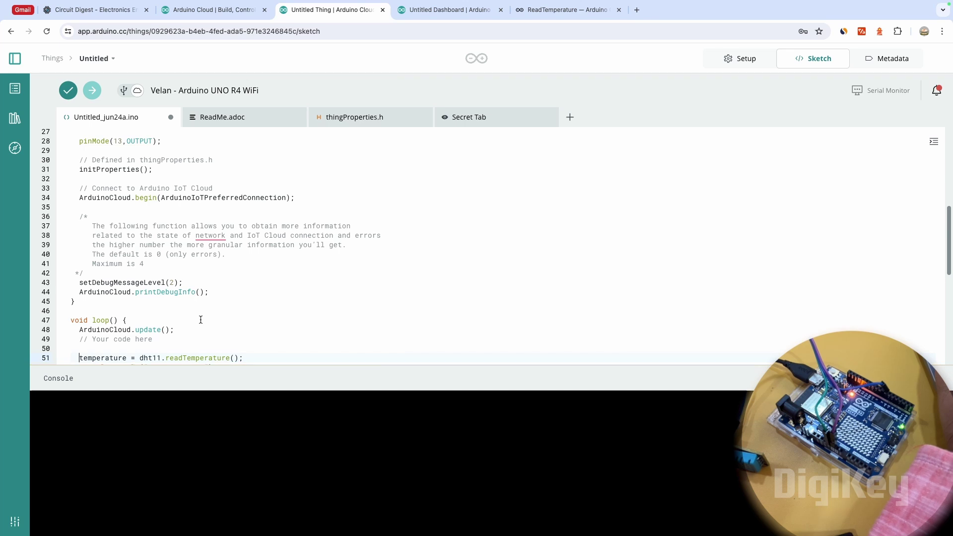
Step: Review the ArduinoCloud.update() call in loop() and the temperature gauge on the Untitled dashboard
scroll(222, 311, down, 3)
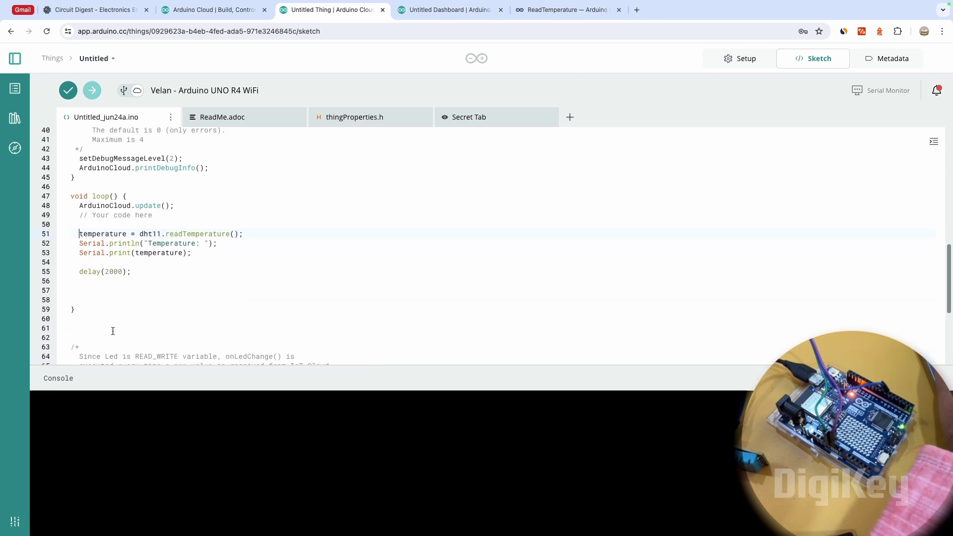
drag(110, 208, 158, 208)
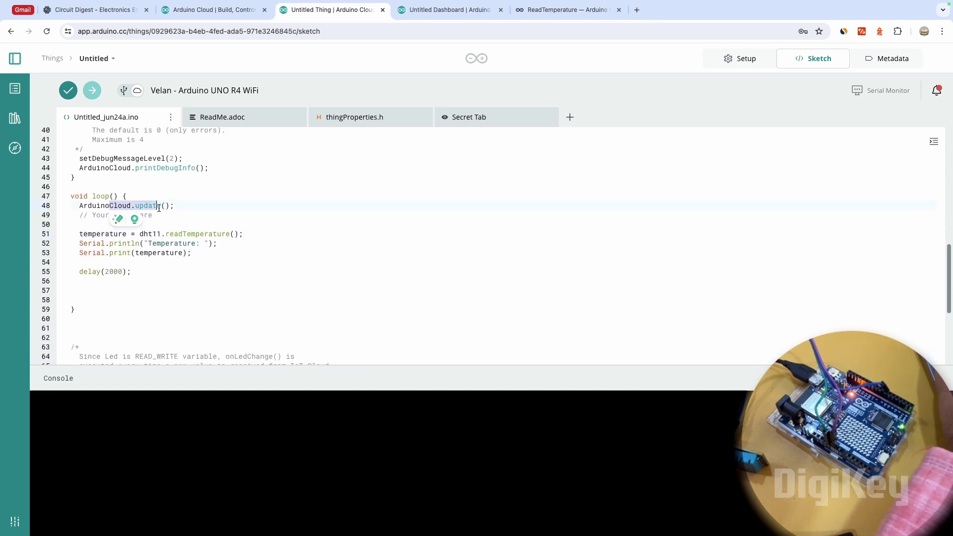
click(450, 9)
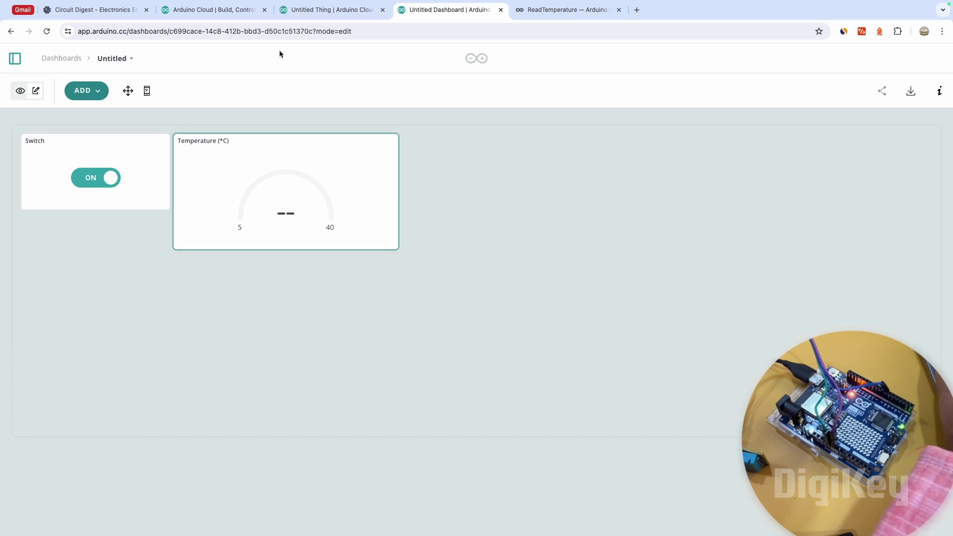
click(321, 11)
click(310, 202)
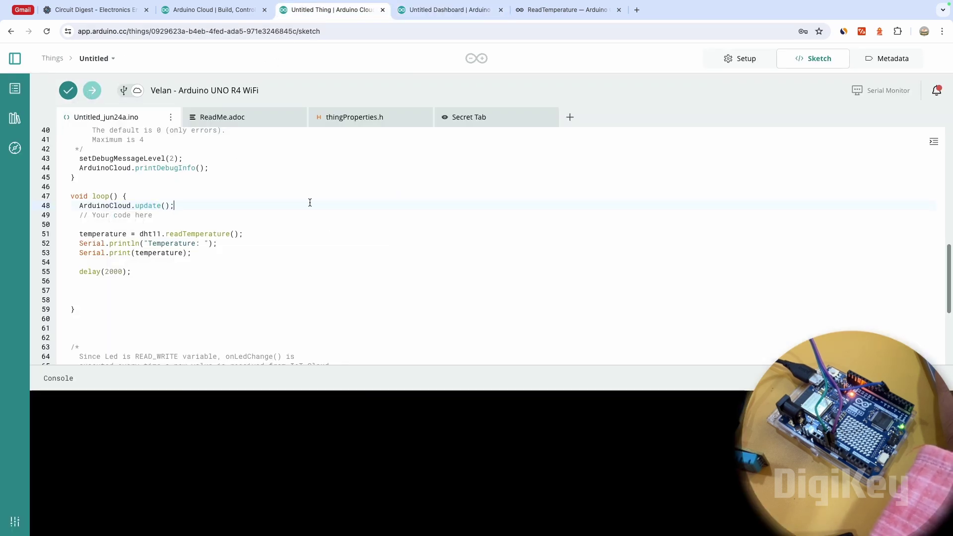
Step: Move the DHT11 dht11(2); declaration out of setup() to global scope below the thingProperties.h include
scroll(215, 313, up, 3)
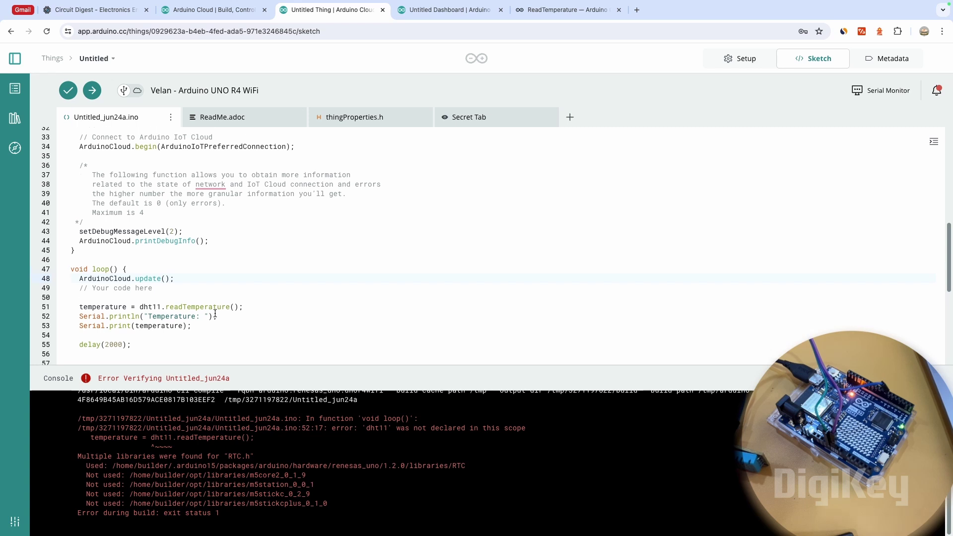
scroll(215, 313, up, 2)
scroll(215, 313, up, 6)
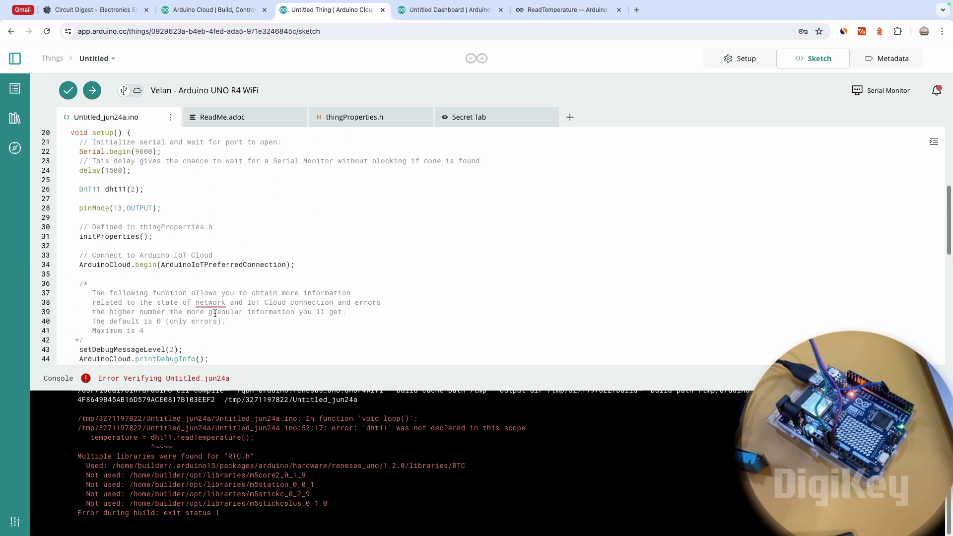
drag(149, 252, 77, 250)
key(ctrl+c)
key(BackSpace)
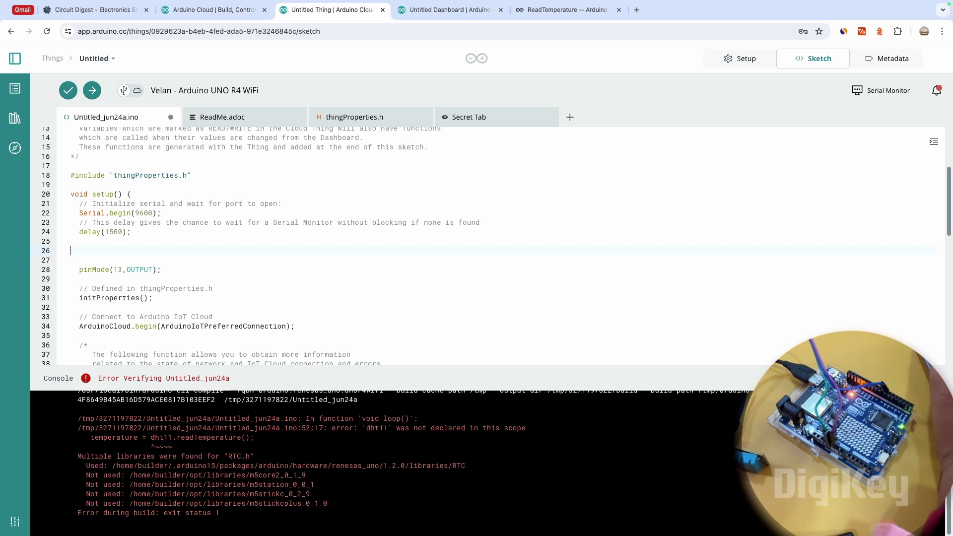
key(BackSpace)
key(BackSpace)
key(BackSpace)
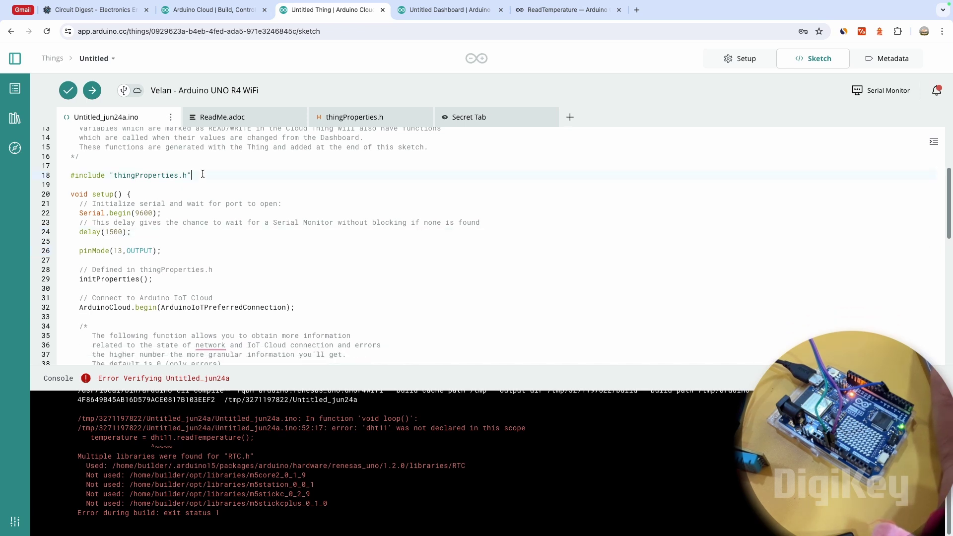
click(203, 175)
key(Return)
key(ctrl+v)
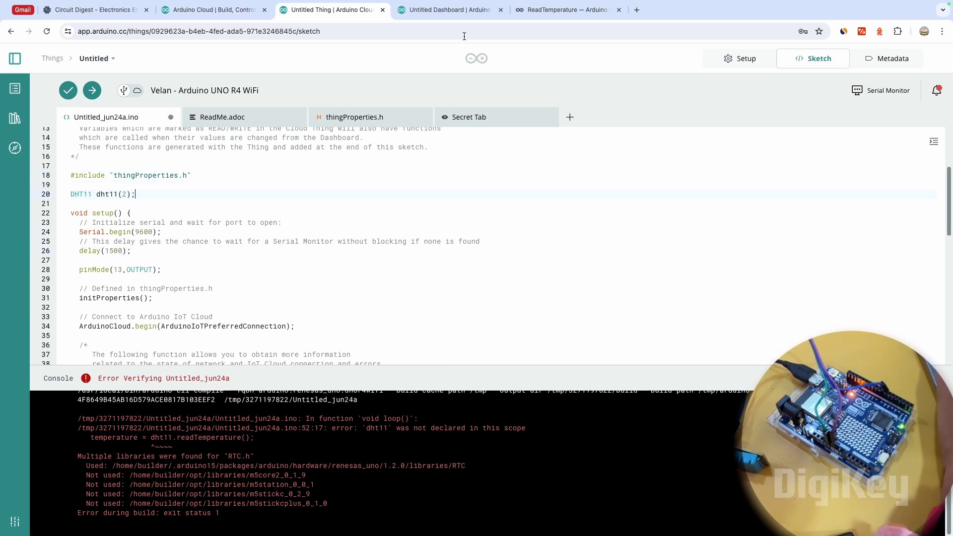
Step: Compare the sensor pin with the ReadTemperature example, set the dht11 pin to 7 and upload the sketch to the board
click(540, 11)
scroll(309, 241, down, 3)
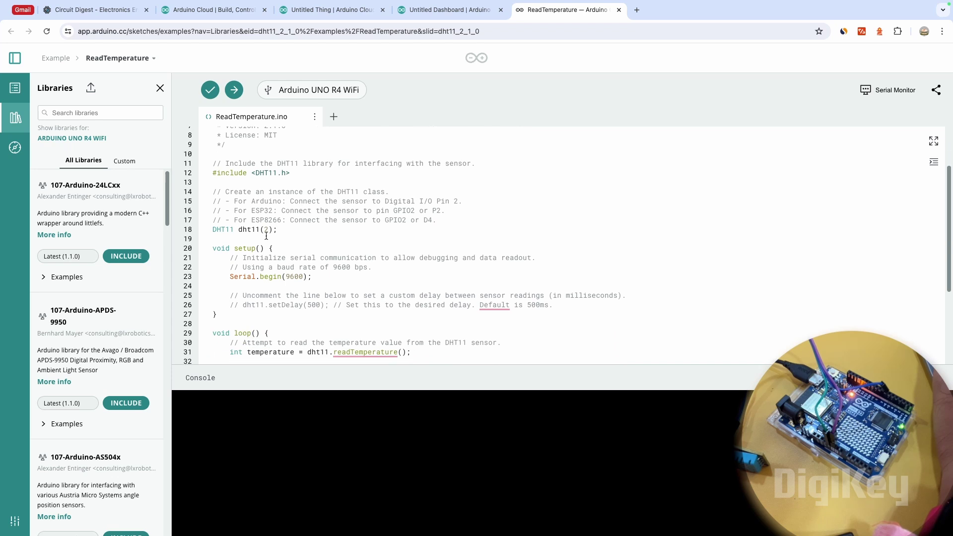
click(336, 10)
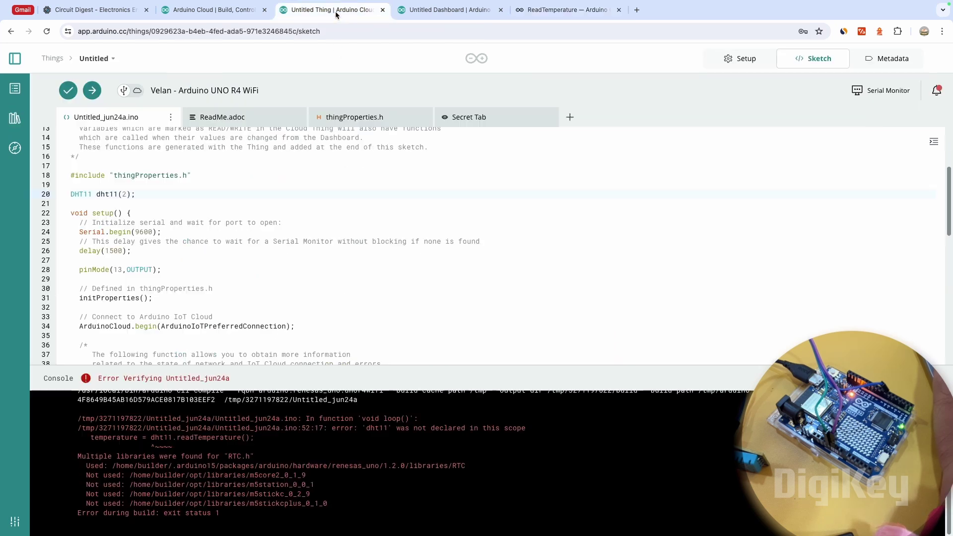
click(127, 194)
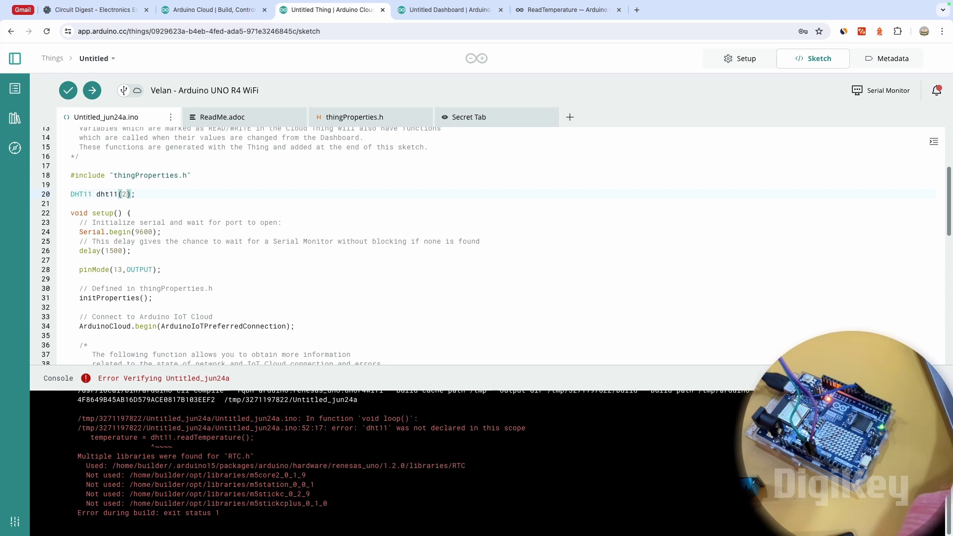
key(BackSpace)
text(7)
click(94, 96)
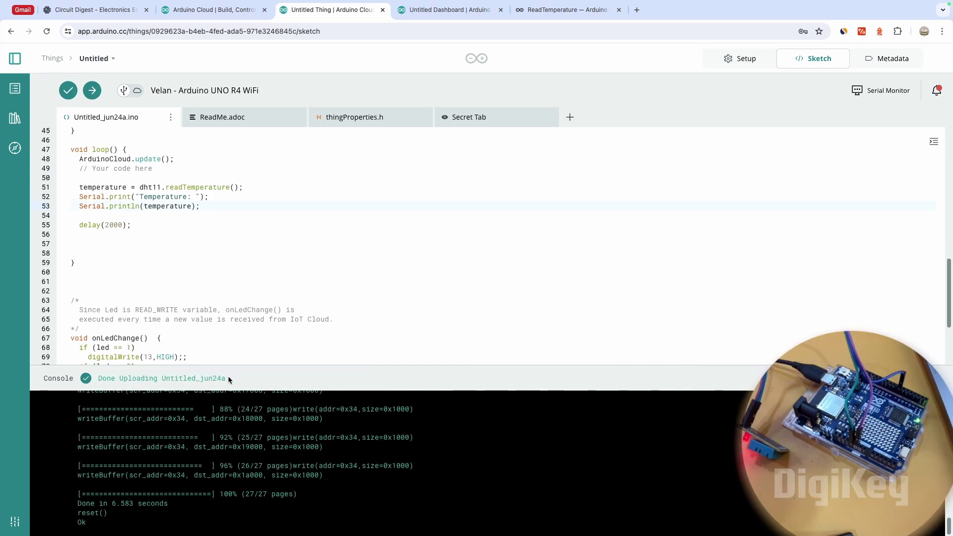
Step: Review the callbacks and temperature print lines in the sketch, and check the readings in the Serial Monitor
scroll(241, 294, down, 3)
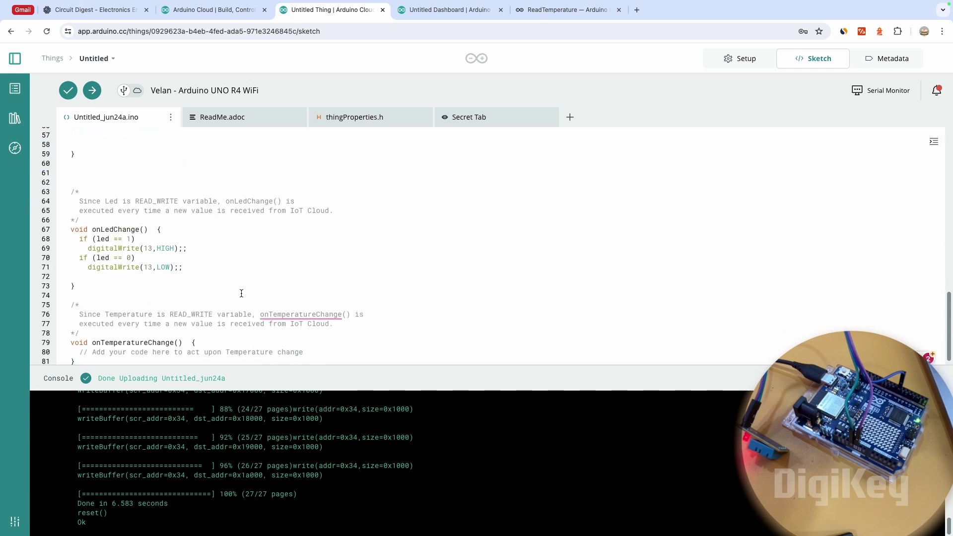
scroll(239, 269, down, 1)
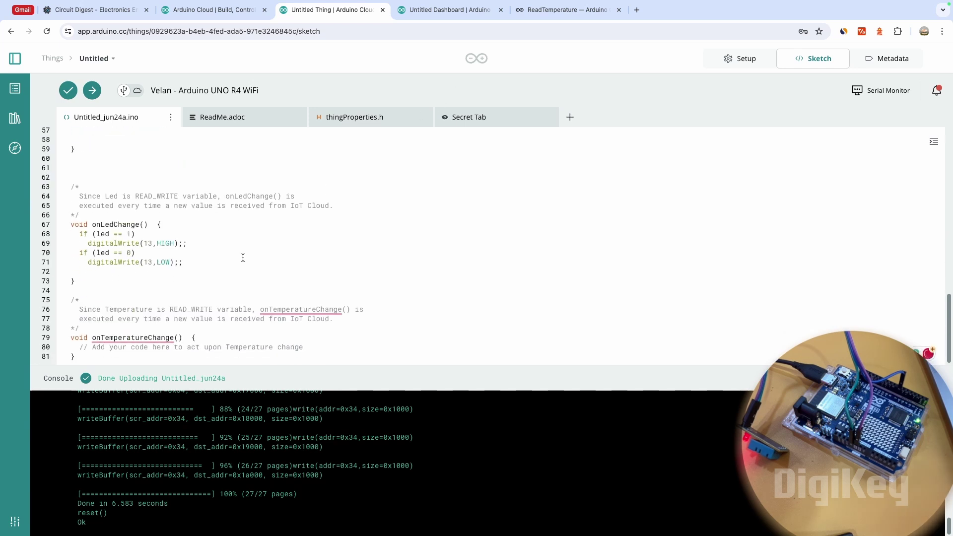
scroll(242, 258, up, 5)
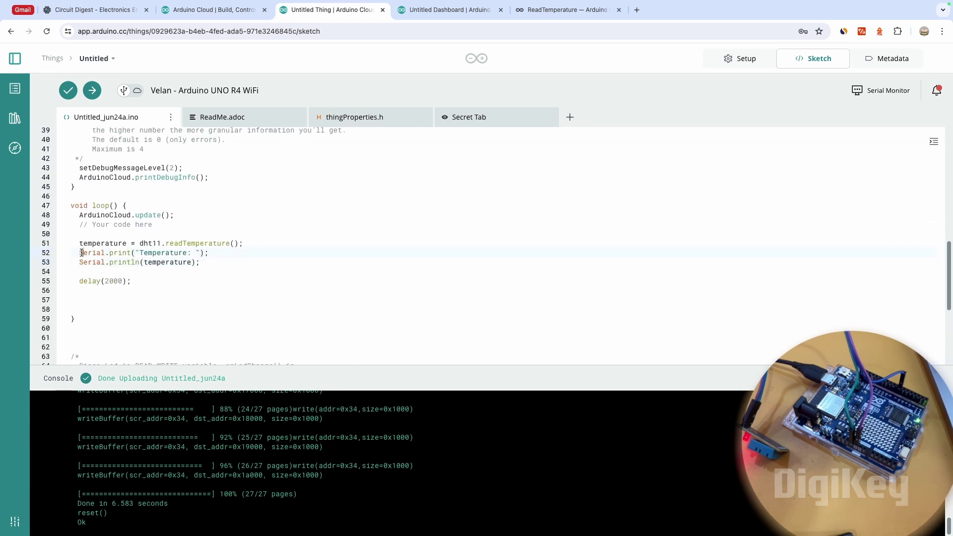
drag(82, 253, 236, 263)
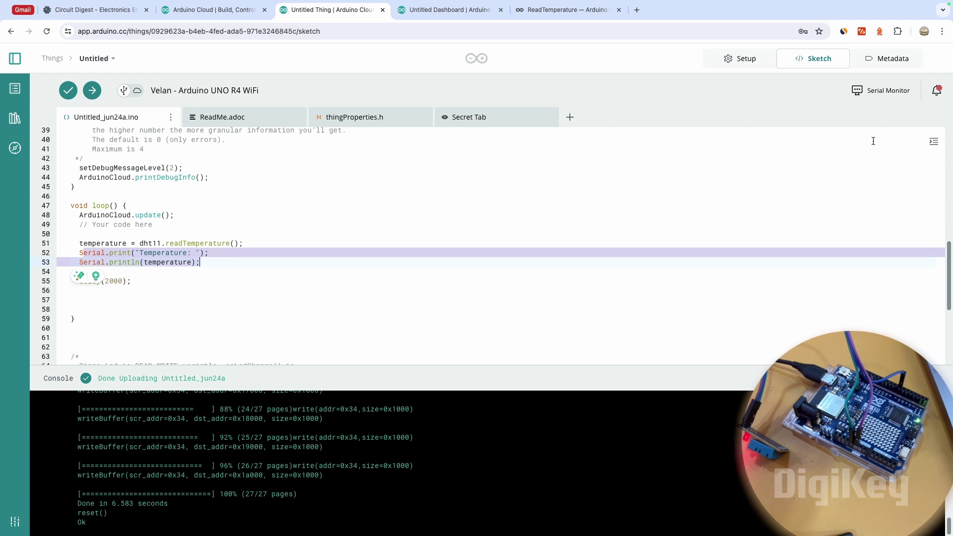
click(883, 90)
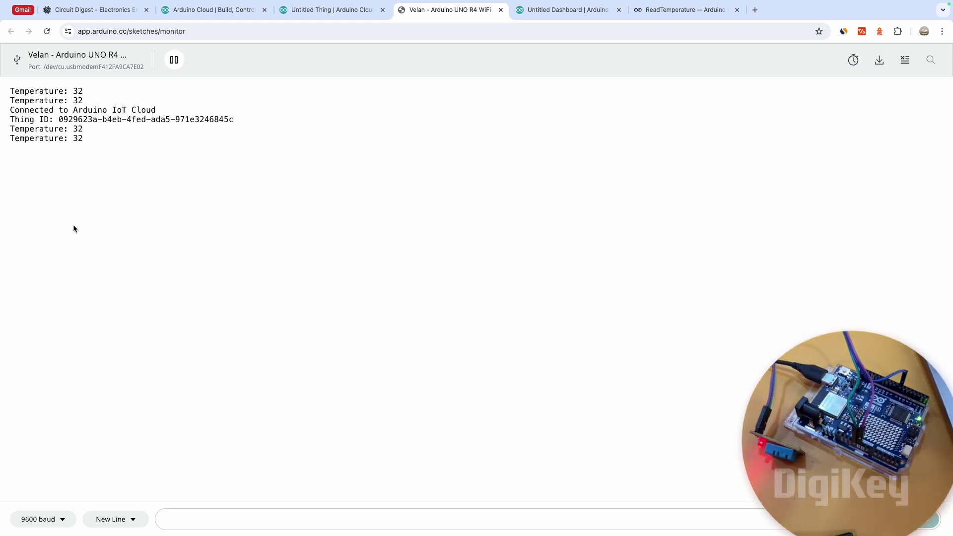
double_click(78, 130)
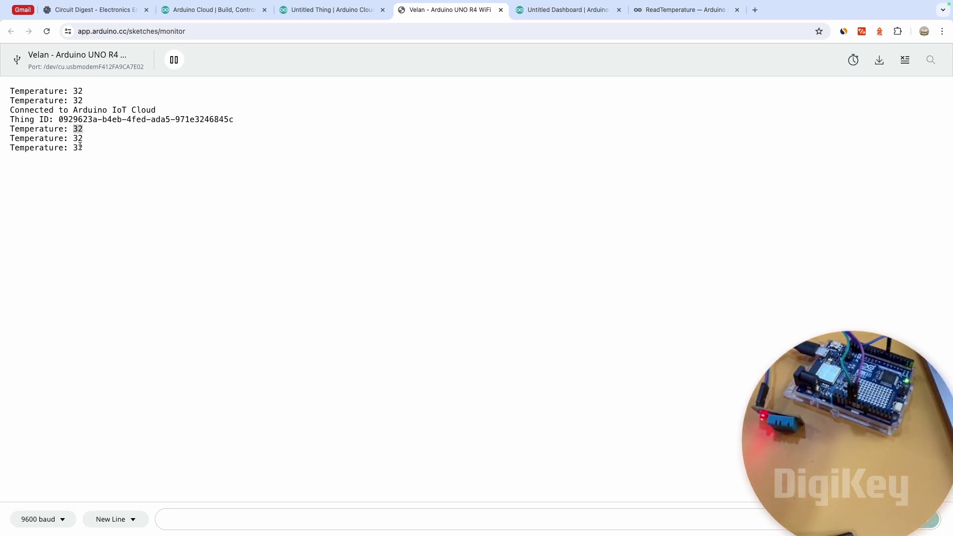